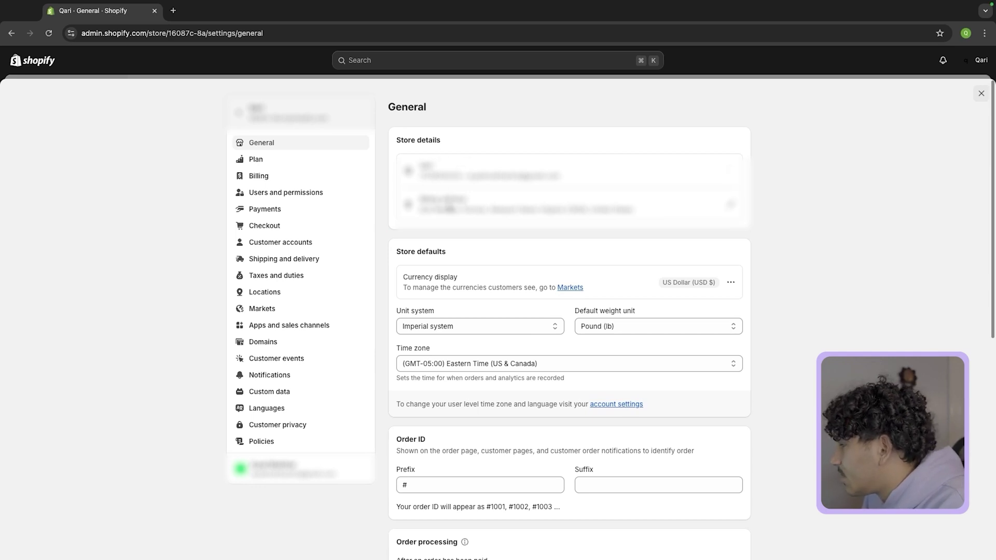
In the General store defaults, switch the unit system to Metric system and back to Imperial system.
scroll(428, 186, down, 1)
scroll(428, 249, down, 5)
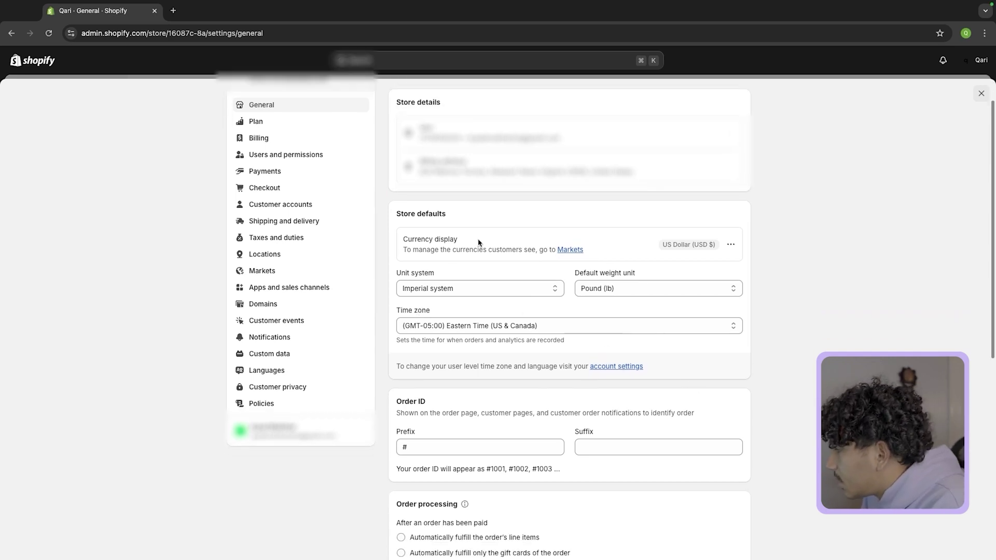
scroll(543, 273, up, 5)
scroll(543, 273, down, 1)
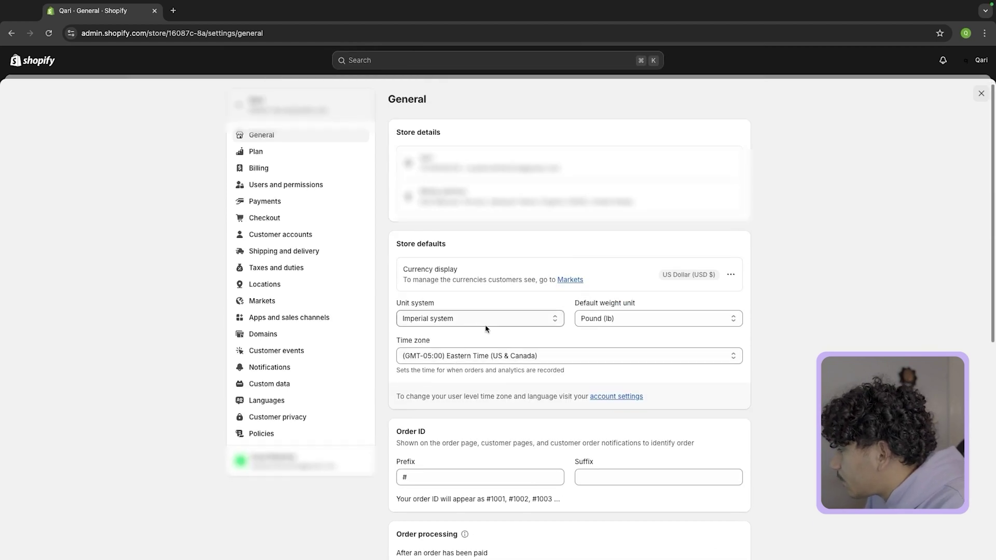
click(465, 324)
click(465, 321)
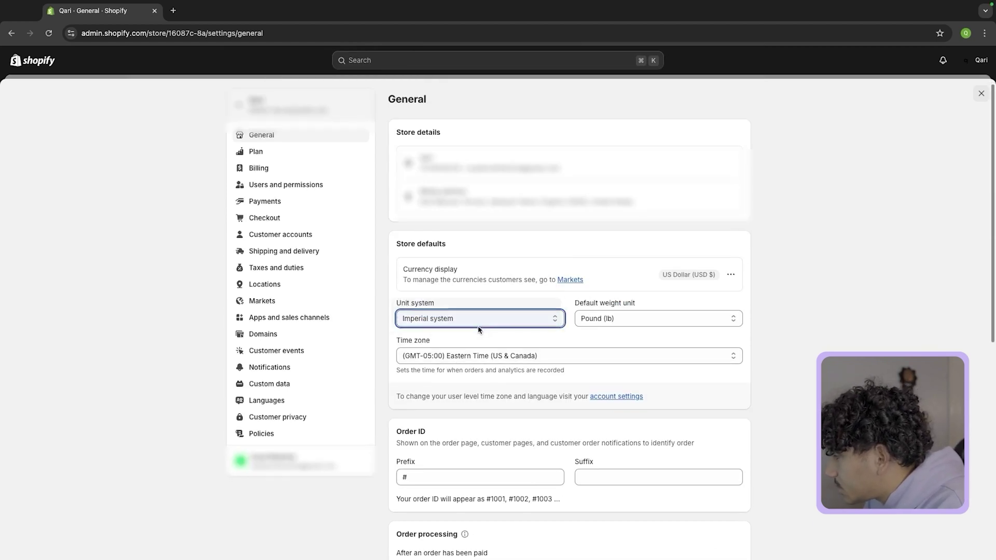
click(521, 328)
click(497, 307)
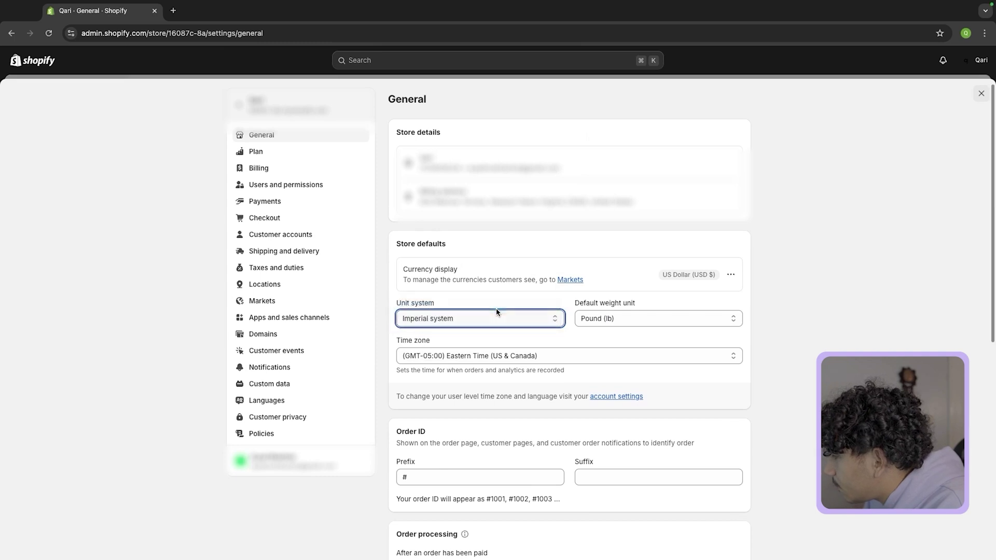
click(486, 322)
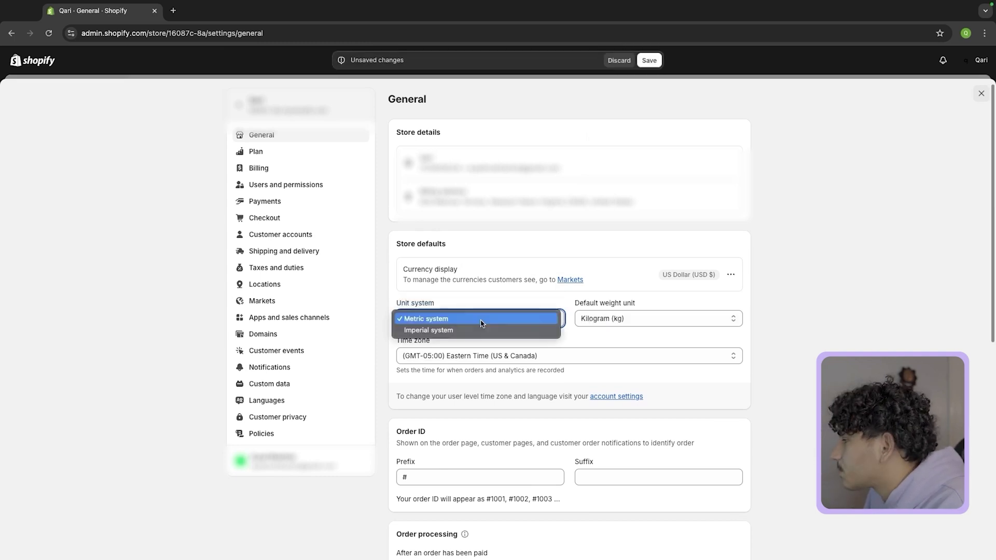
click(456, 332)
Review the remaining General settings, including order processing, and the current plan's monthly price.
scroll(457, 322, down, 1)
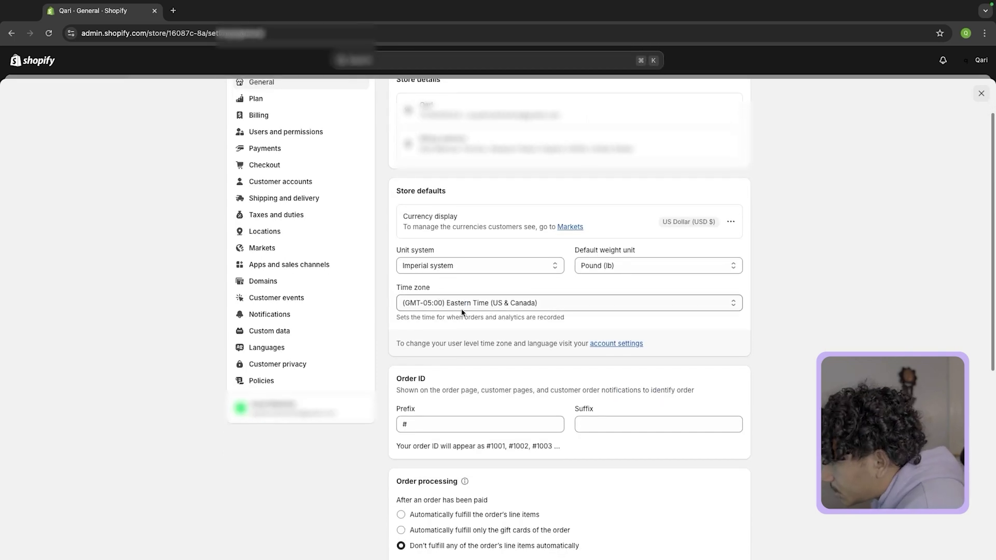
scroll(470, 283, down, 7)
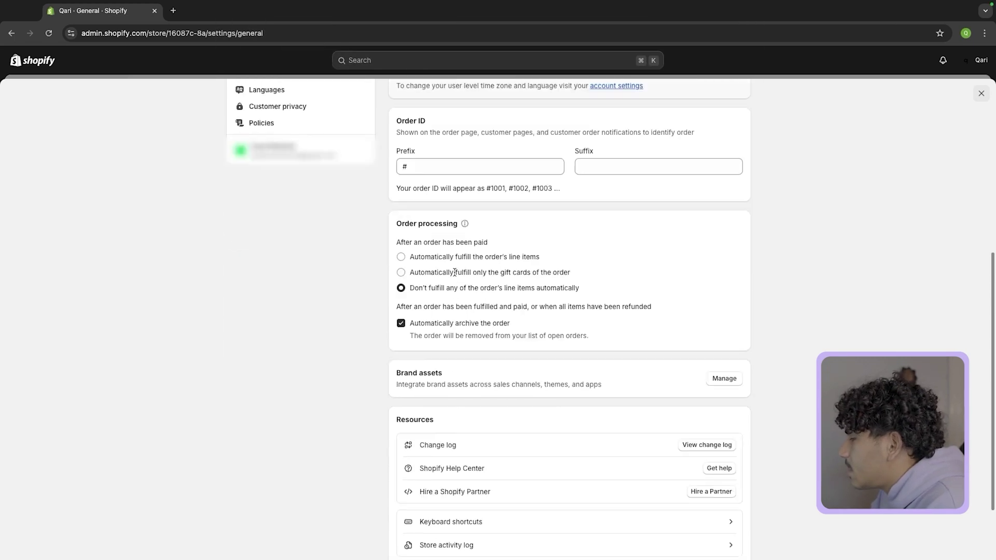
scroll(456, 272, up, 8)
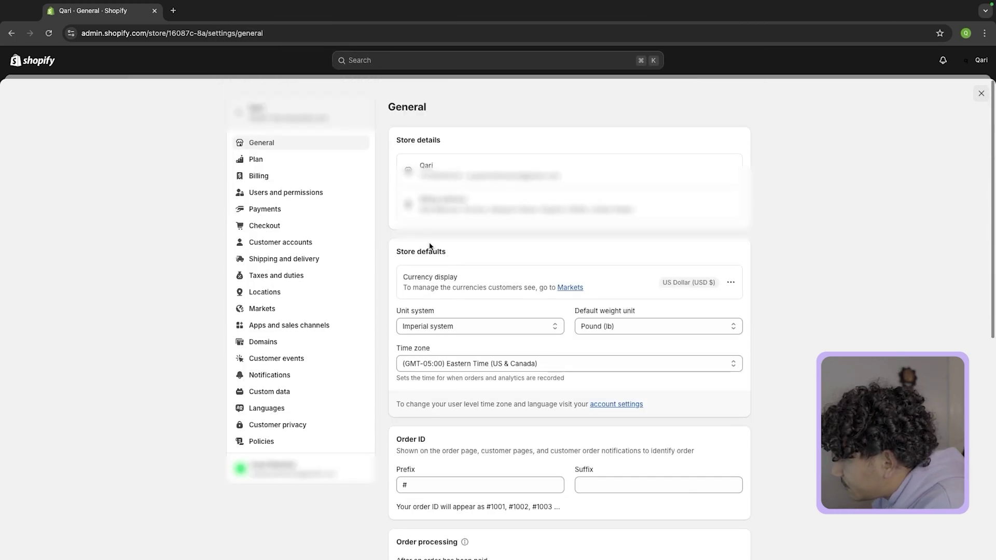
click(259, 159)
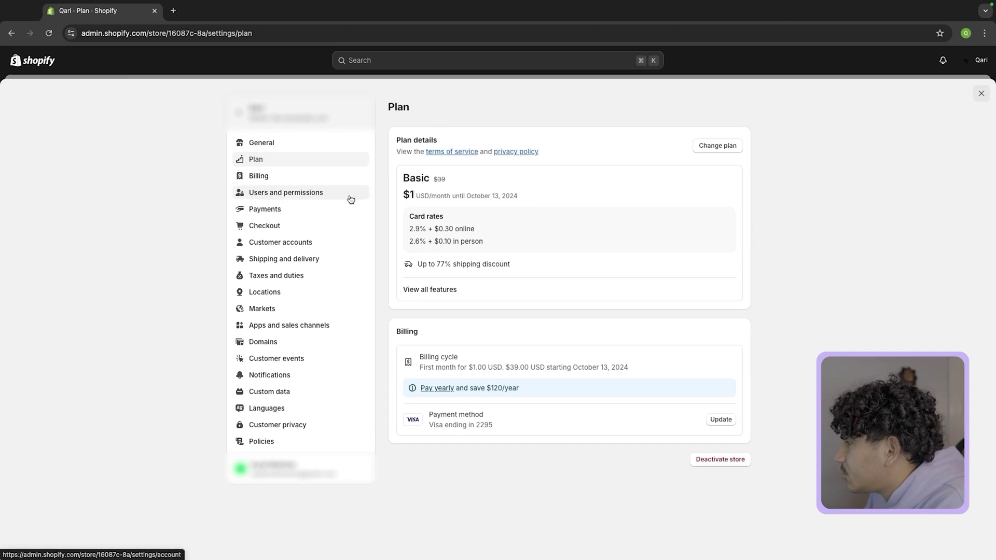
mouse_move(403, 197)
mouse_down()
mouse_move(443, 192)
mouse_move(414, 194)
mouse_up()
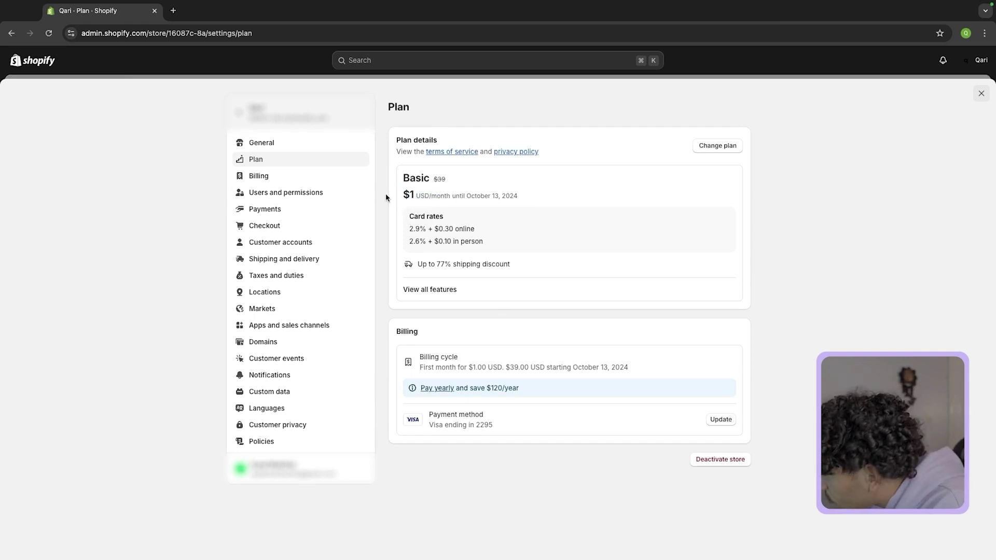
drag(420, 193, 444, 204)
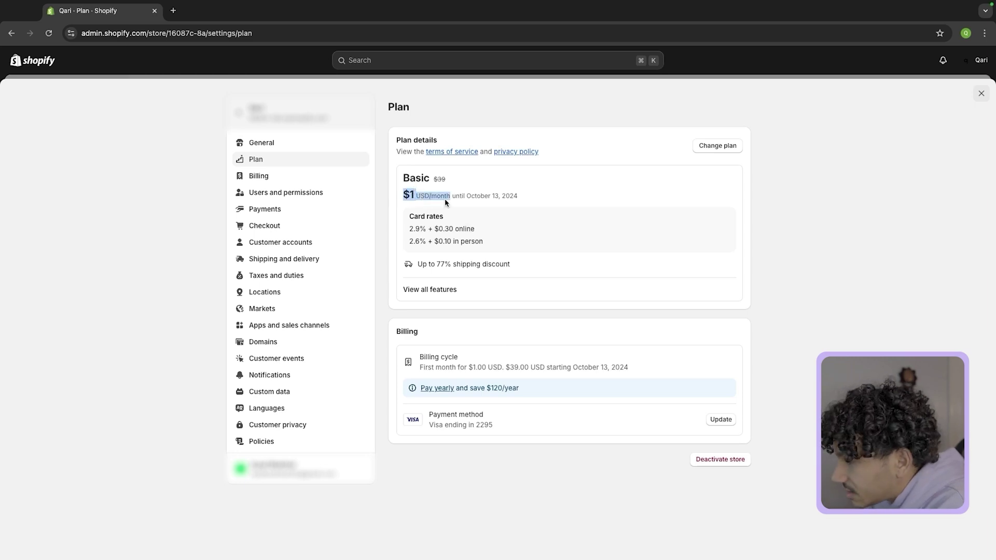
click(453, 203)
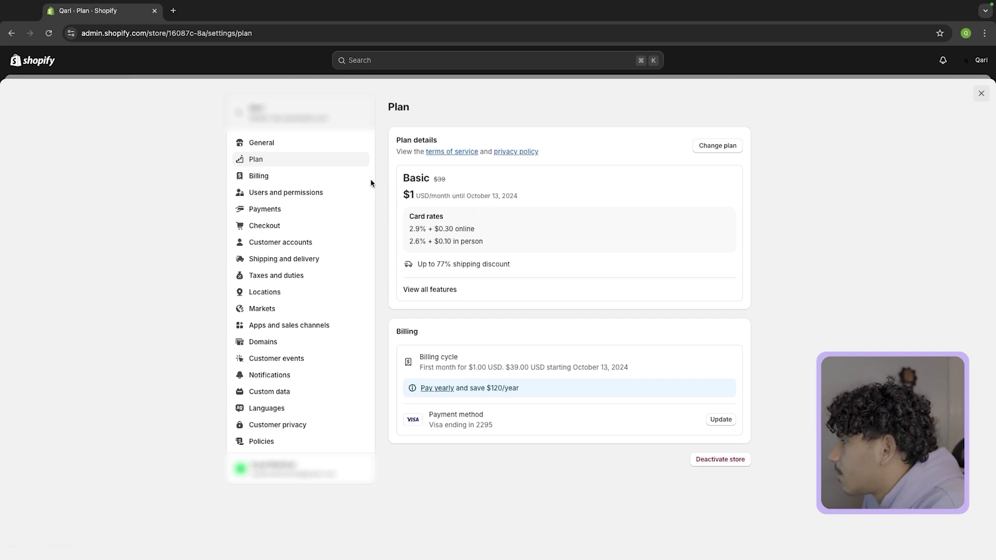
Review the store's Billing page and the staff account options under Users and permissions.
click(270, 176)
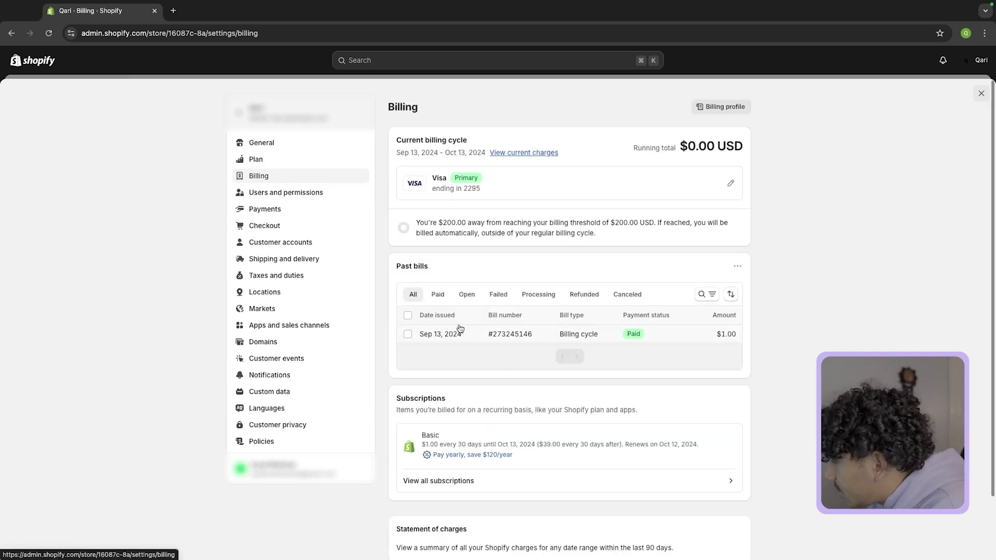
scroll(461, 329, down, 2)
scroll(445, 287, up, 2)
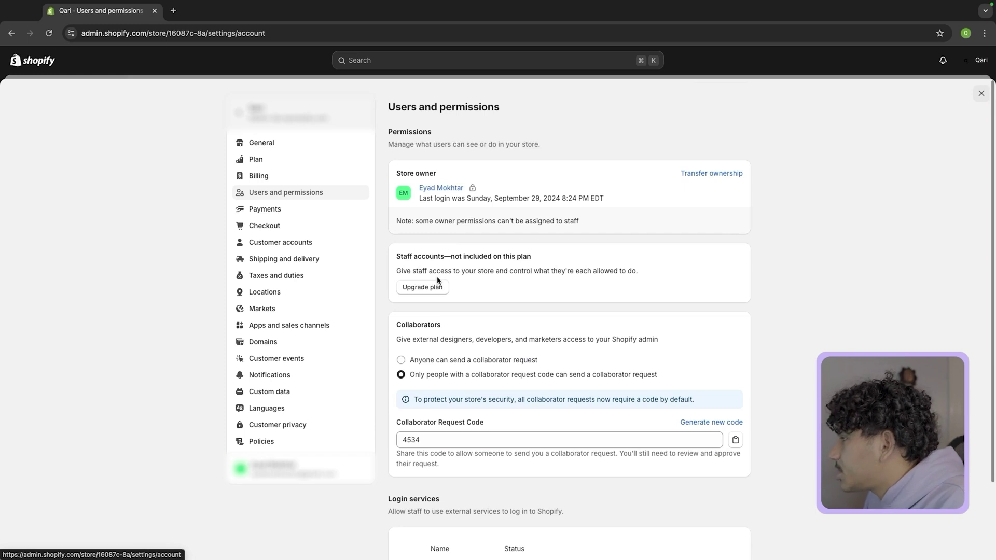
scroll(441, 182, up, 2)
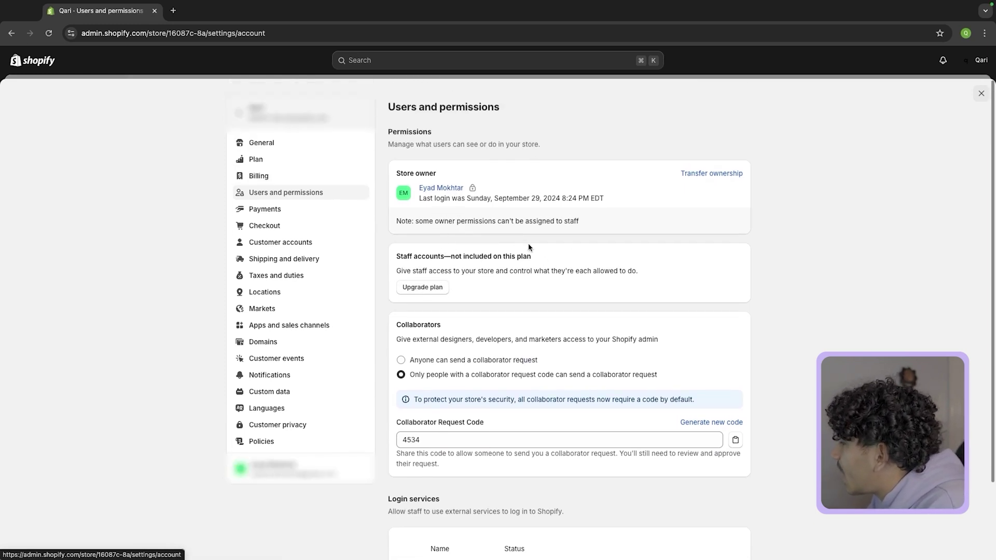
drag(434, 258, 396, 258)
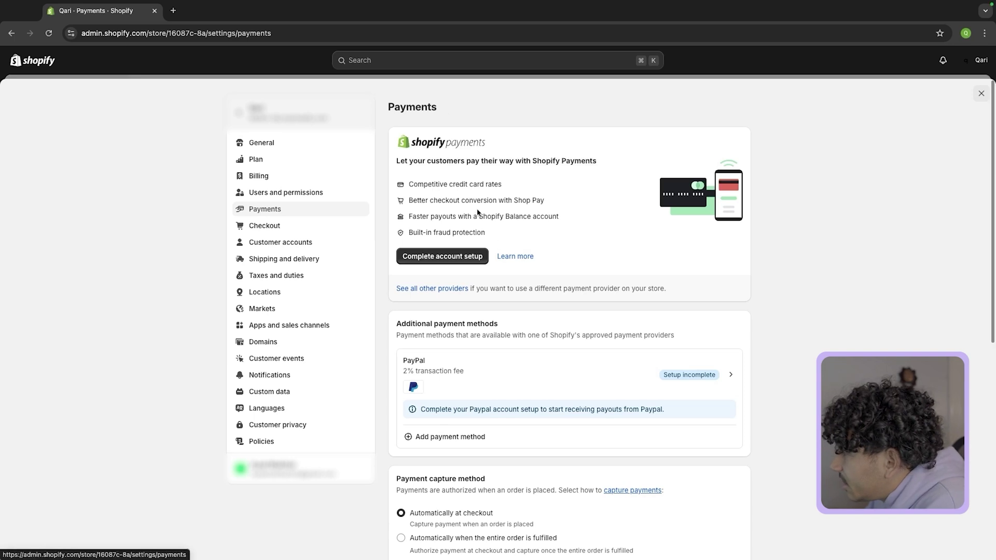
Open the Shopify Payments business details form, review the required account representative fields, and return to the account setup page.
click(446, 256)
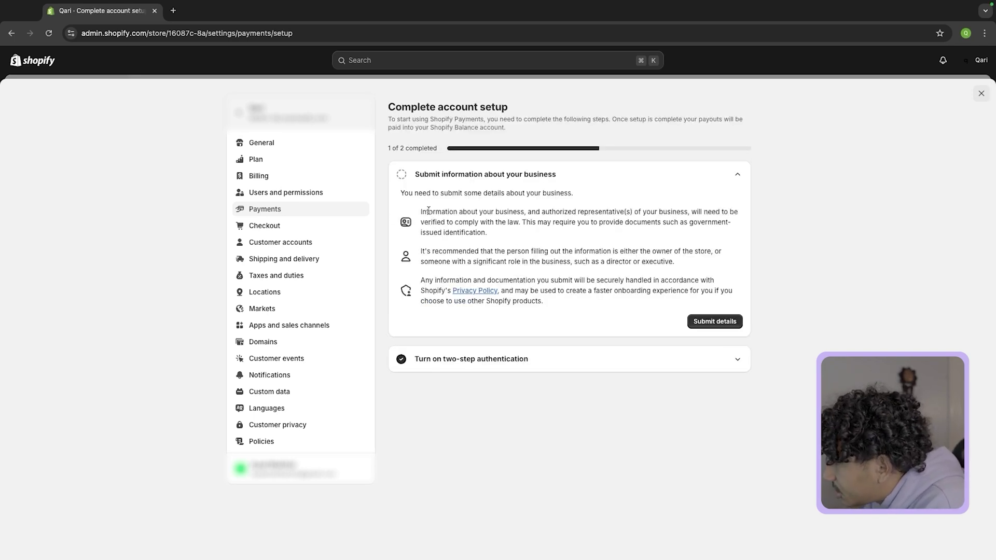
click(714, 321)
scroll(318, 174, down, 2)
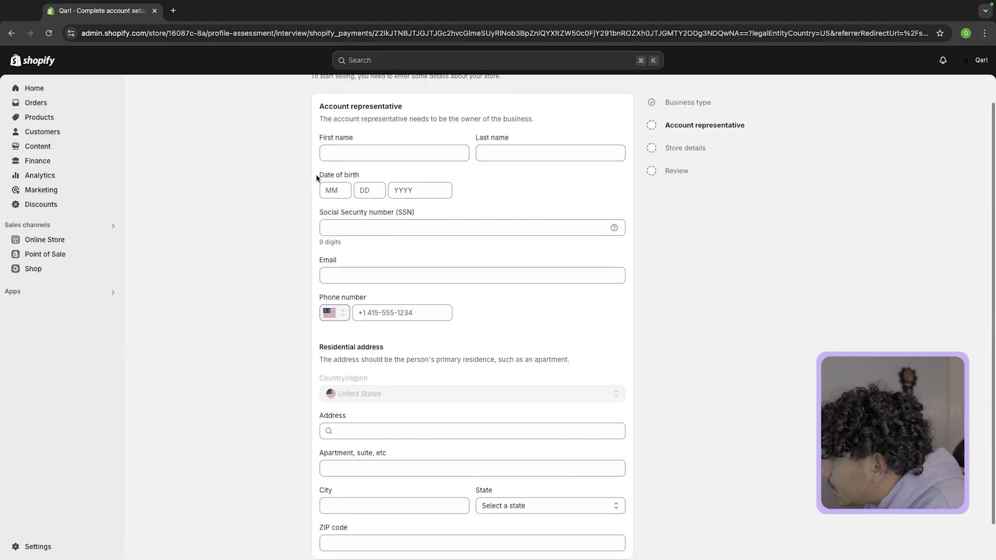
scroll(386, 228, down, 1)
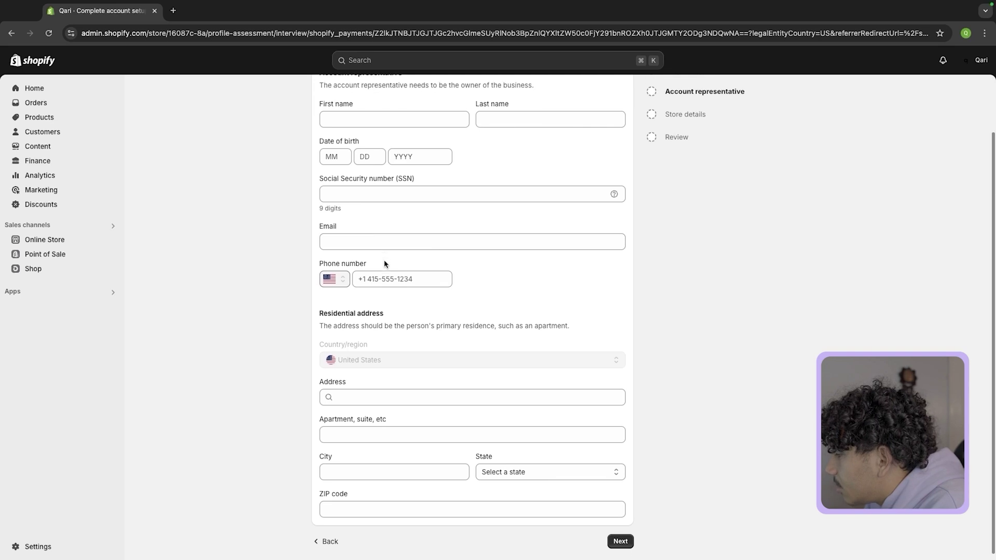
scroll(360, 249, up, 3)
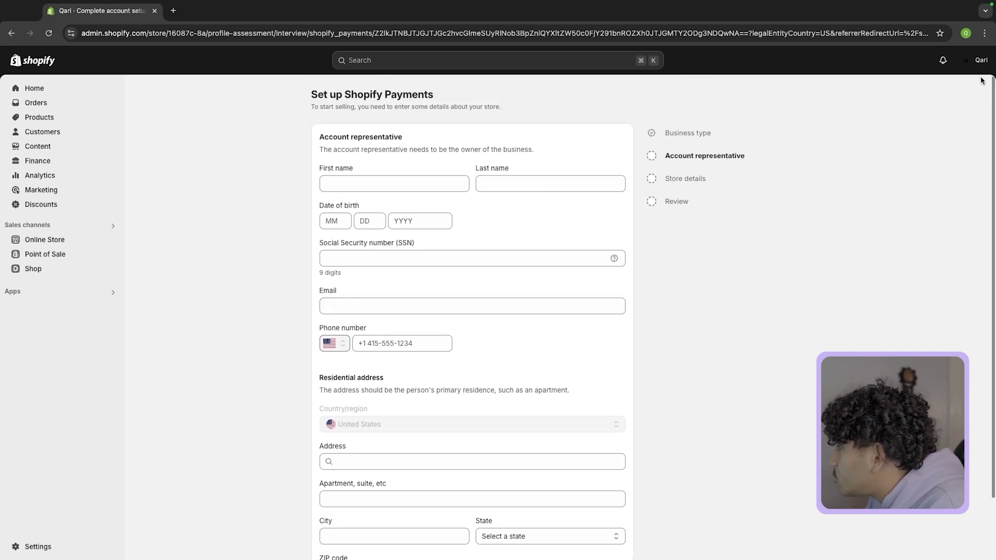
scroll(467, 207, down, 2)
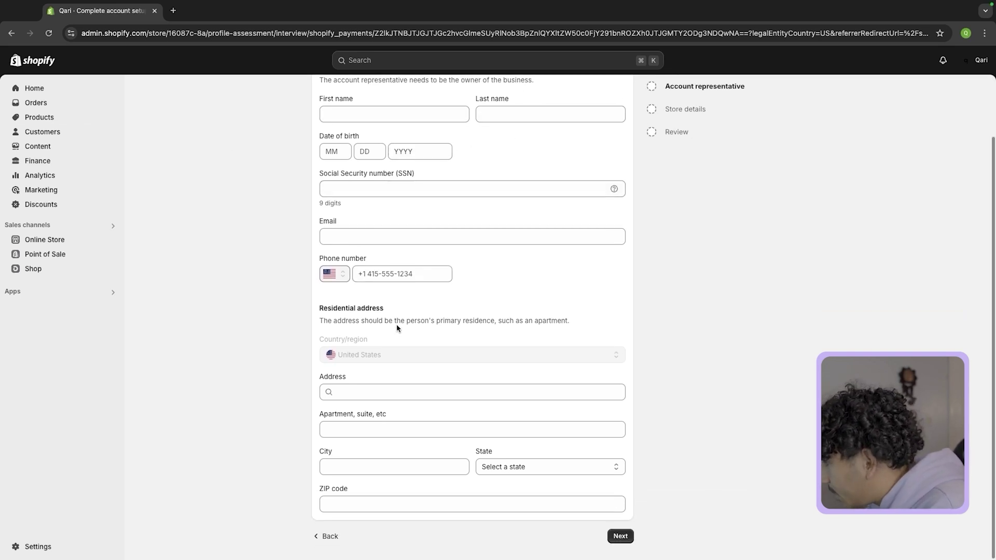
key(alt+Left)
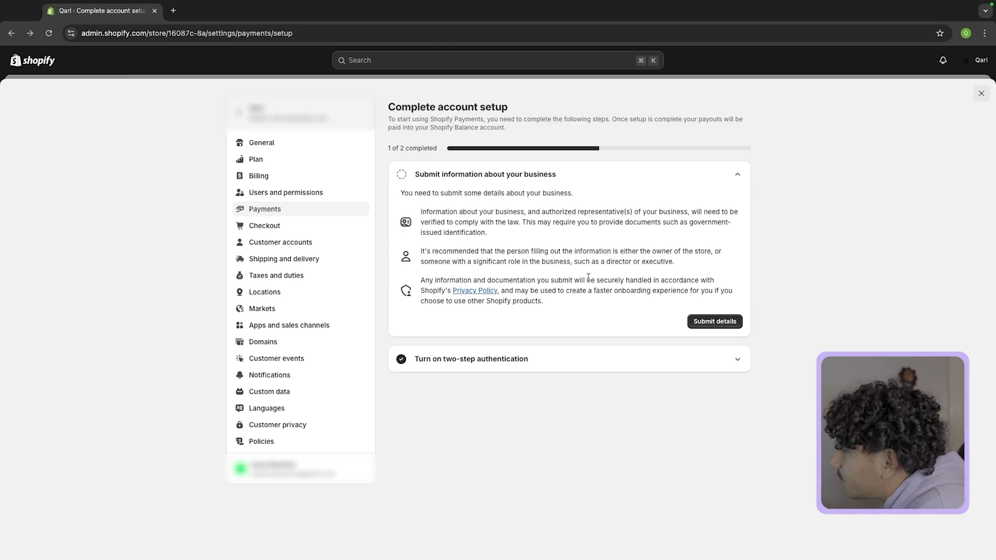
Review all the Checkout settings and open the Customer accounts settings to see the login link options.
click(264, 226)
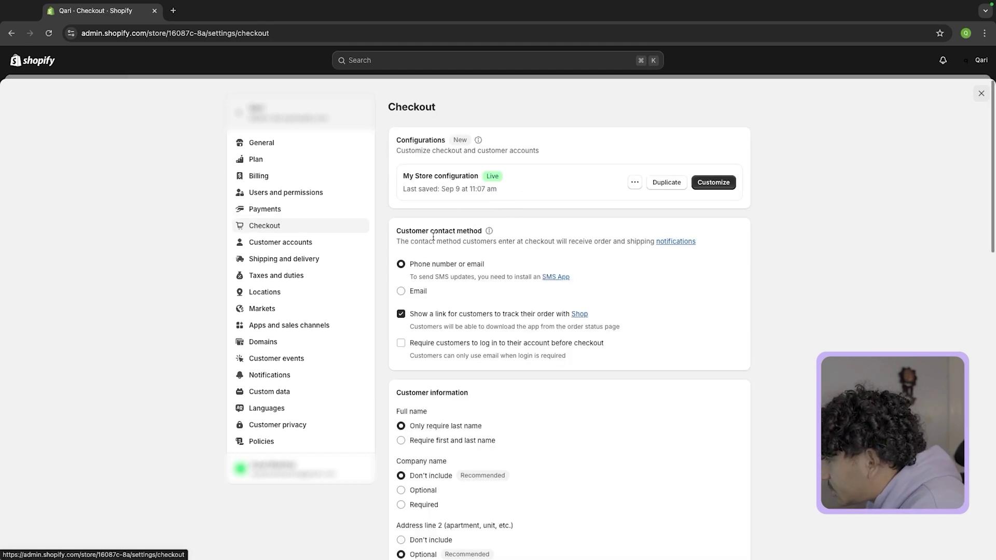
scroll(466, 248, down, 3)
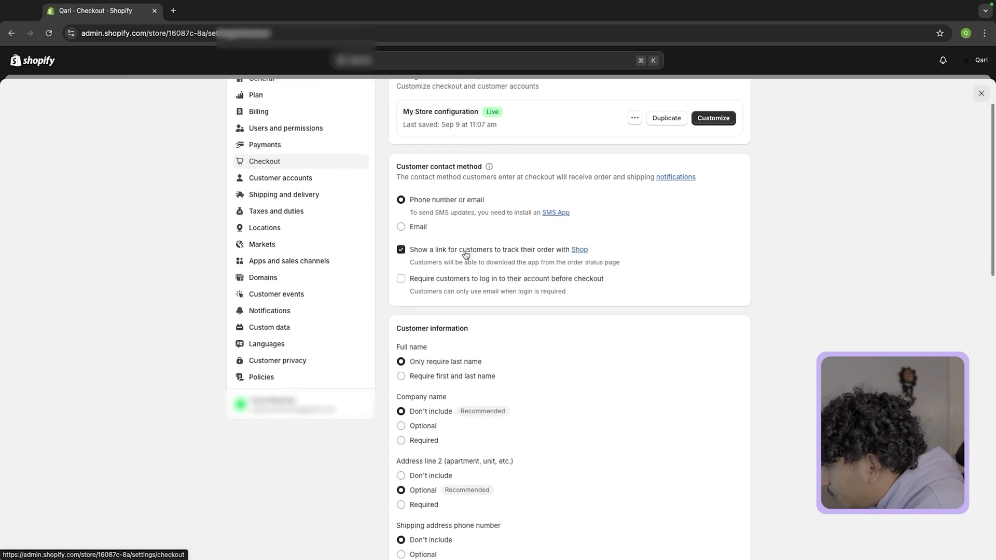
scroll(466, 254, down, 10)
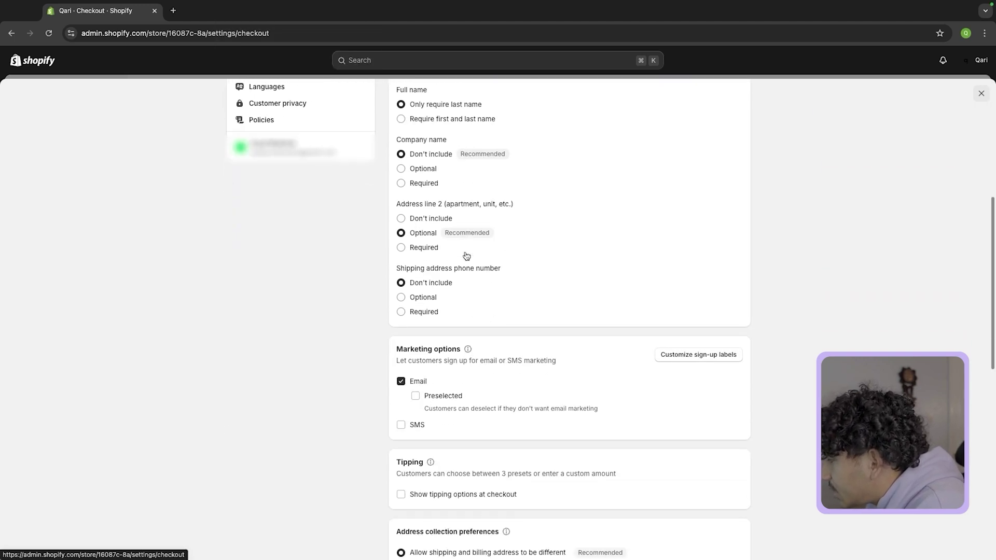
scroll(465, 254, down, 12)
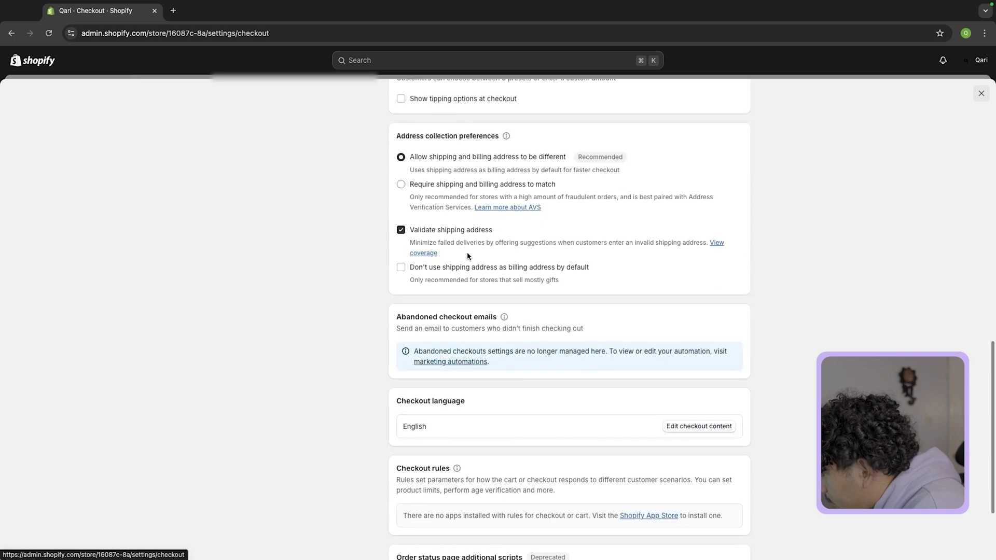
scroll(466, 253, up, 20)
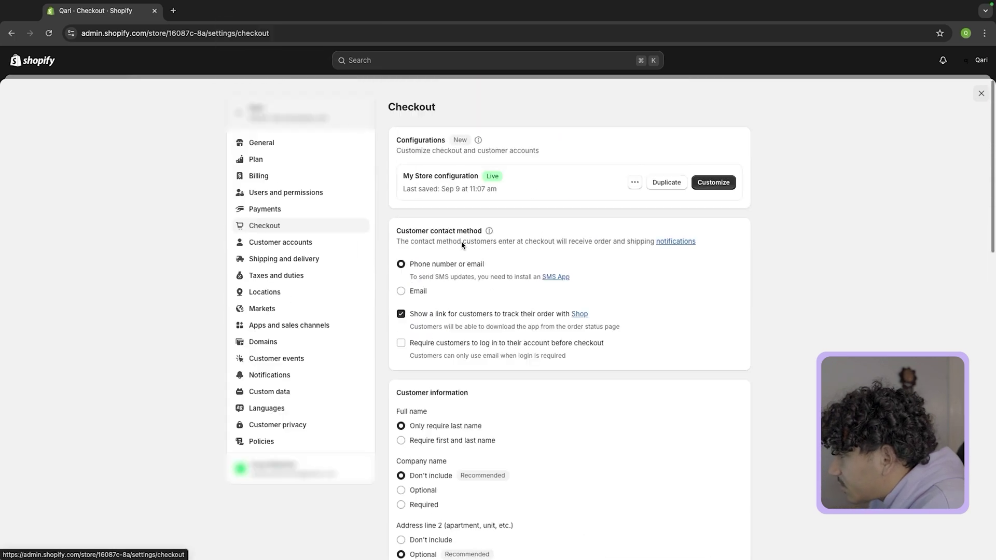
click(338, 244)
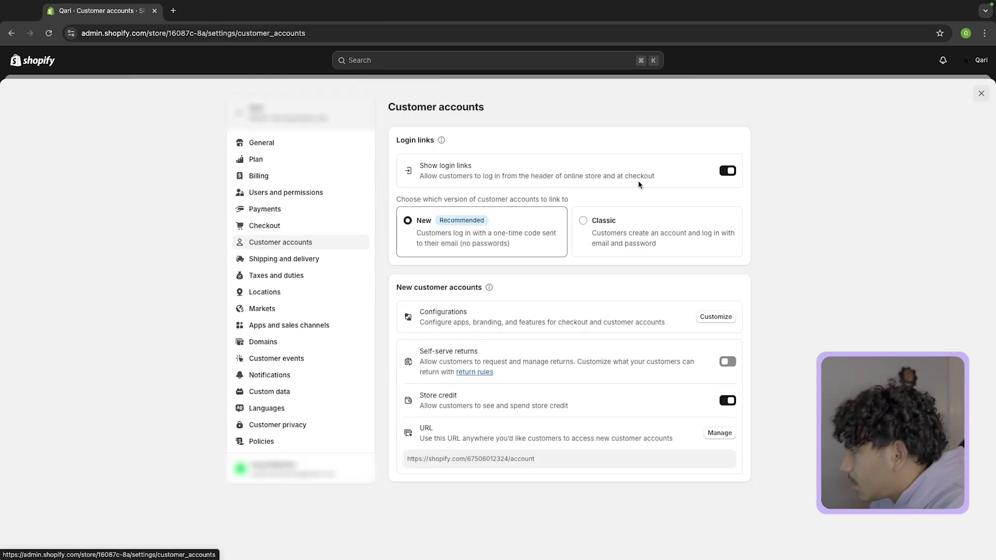
Open the General shipping profile in Shipping and delivery and examine its fulfillment location and shipping zones.
click(283, 262)
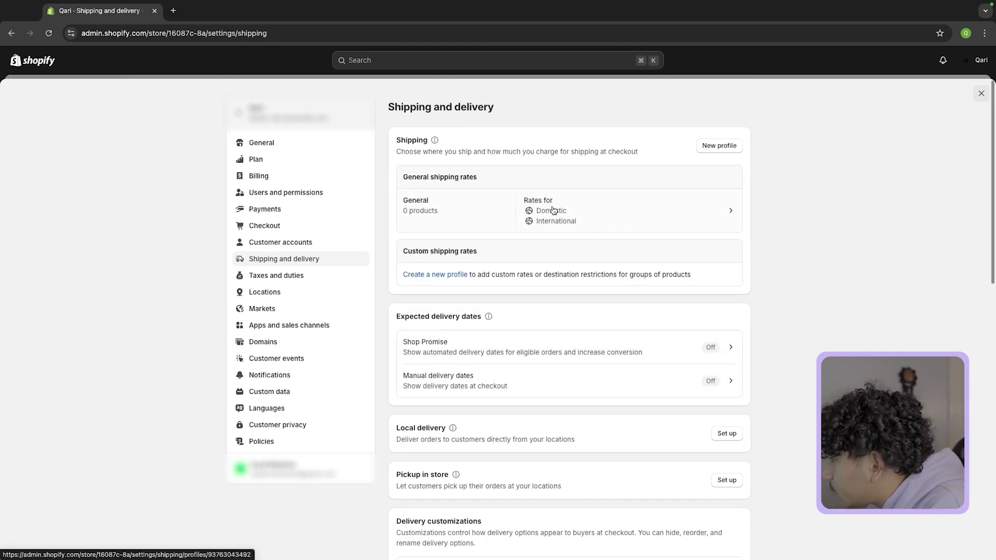
click(537, 208)
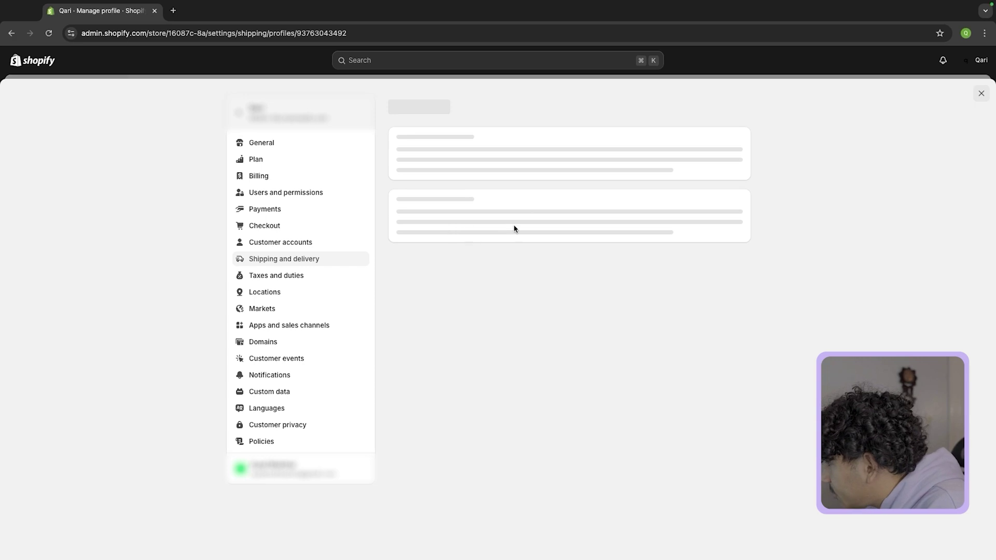
scroll(441, 239, down, 1)
drag(404, 266, 648, 285)
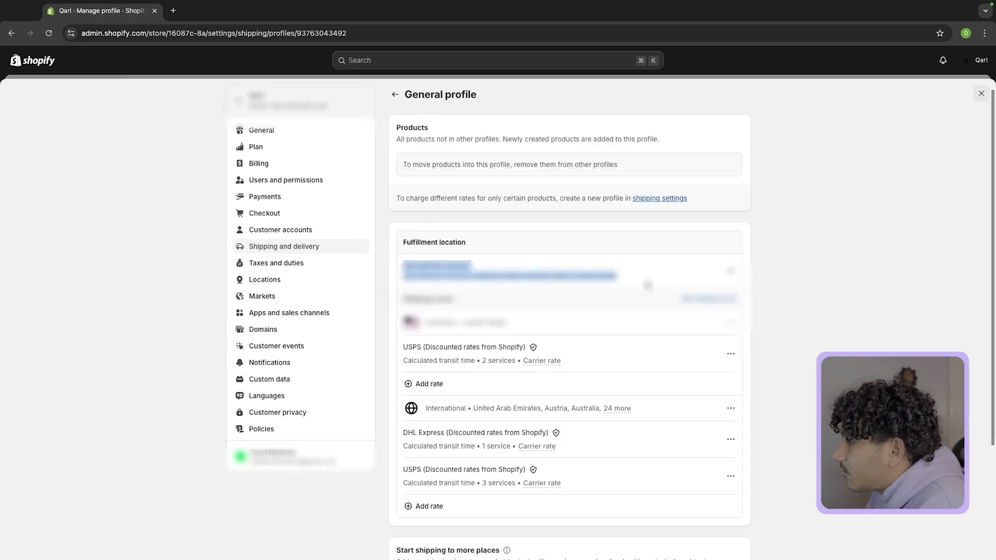
click(627, 283)
scroll(607, 282, down, 1)
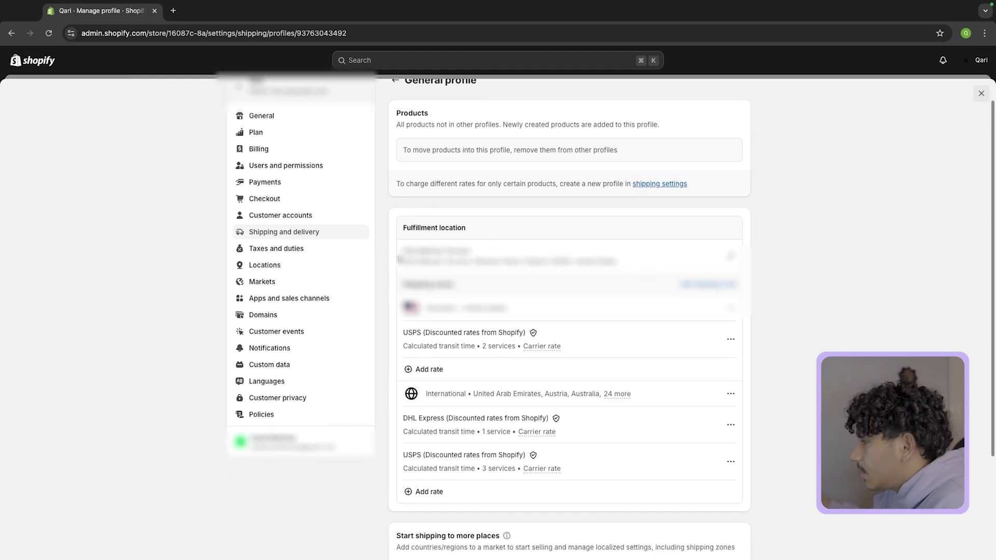
click(730, 340)
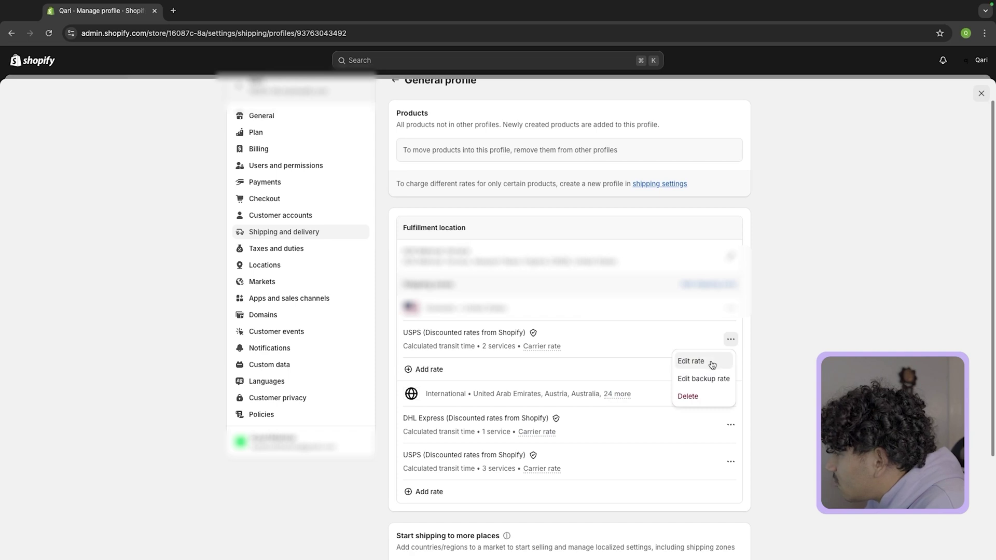
click(440, 371)
click(408, 257)
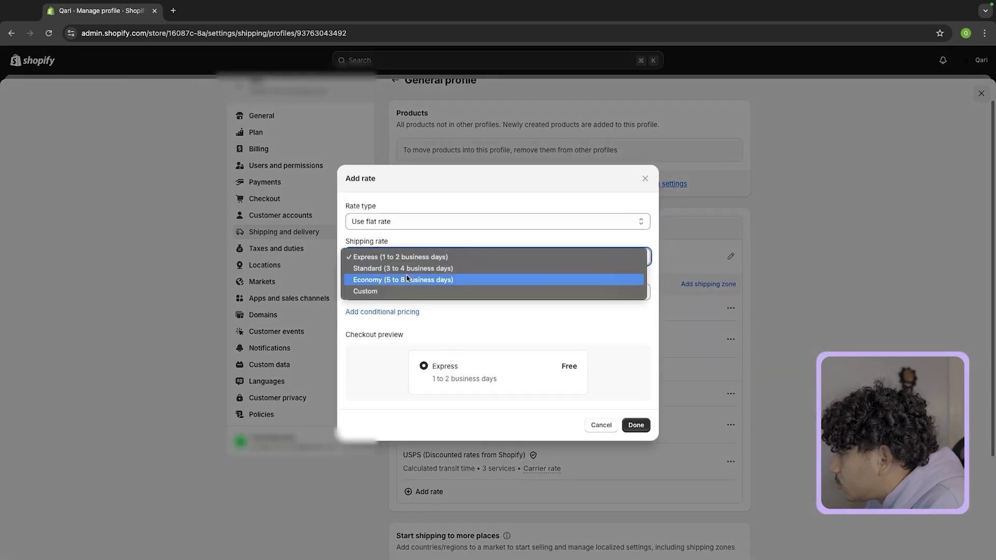
click(408, 257)
click(409, 261)
key(Escape)
key(Down)
click(416, 284)
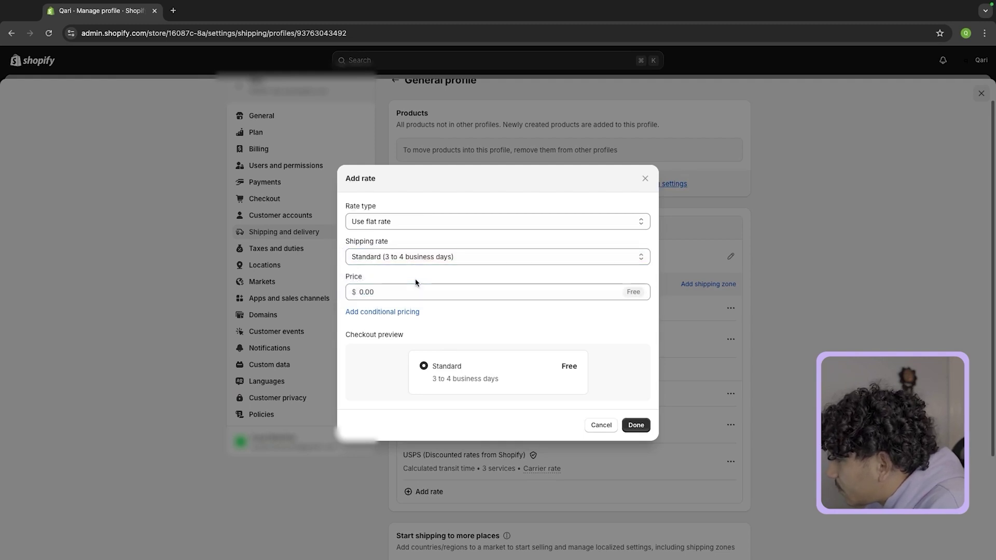
click(644, 179)
Delete the USPS carrier rate from the domestic United States shipping zone and save the profile.
click(731, 340)
click(695, 398)
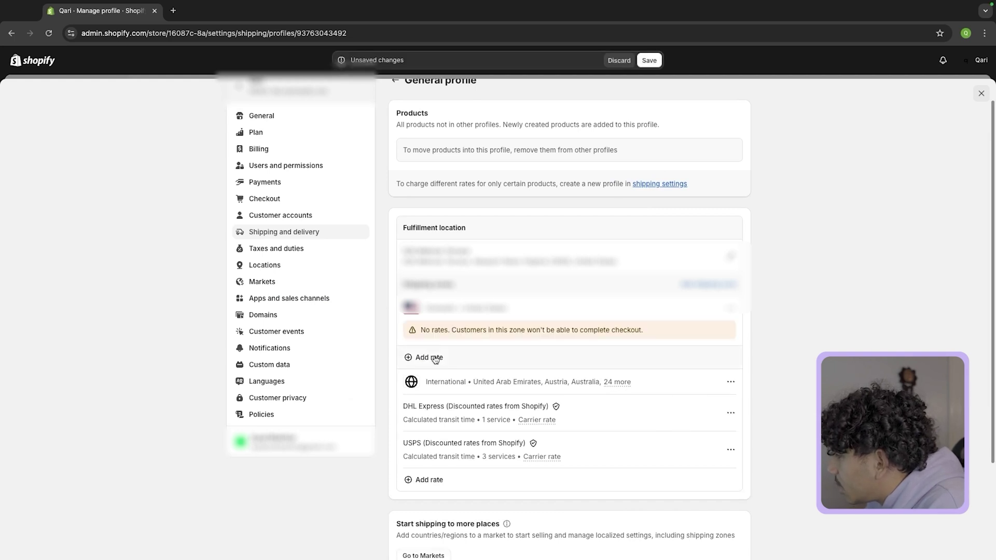
key(super+s)
Start a new domestic shipping rate calculated by carrier, with USPS (Discounted rates from Shopify) as the carrier.
scroll(432, 280, down, 1)
click(445, 312)
click(389, 191)
key(Escape)
click(386, 191)
click(386, 199)
click(421, 148)
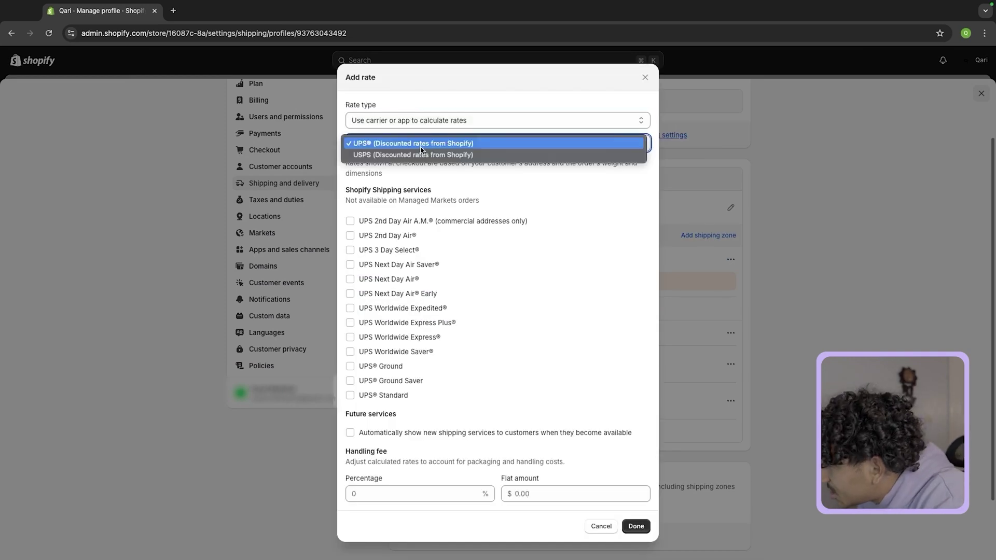
click(412, 155)
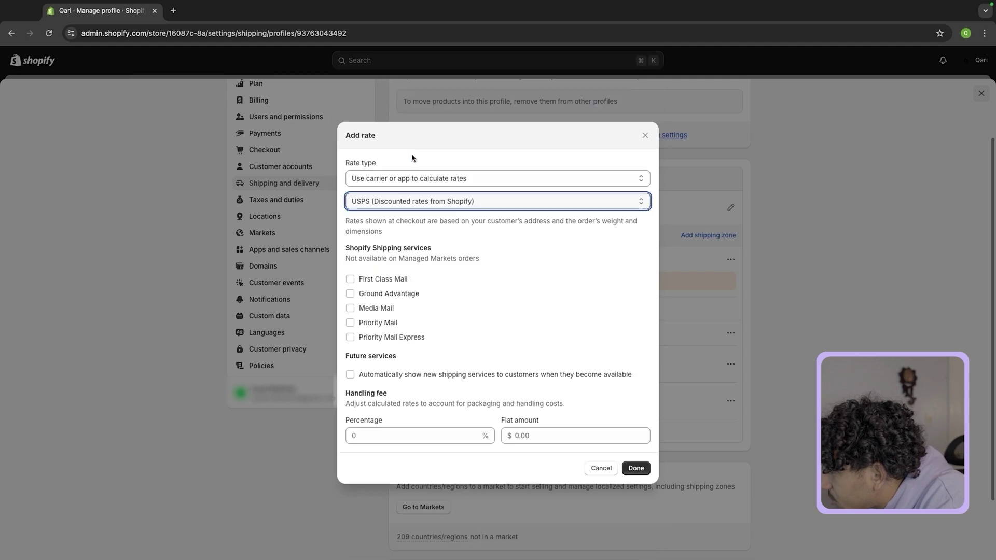
Enable the Ground Advantage and Priority Mail services for the USPS rate and add the rate to the domestic zone.
click(398, 256)
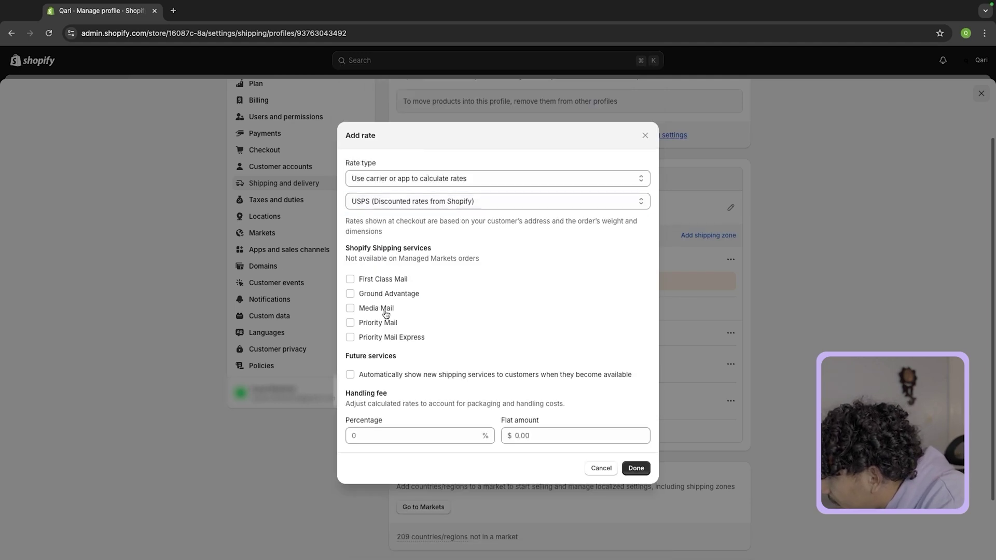
click(367, 329)
click(372, 297)
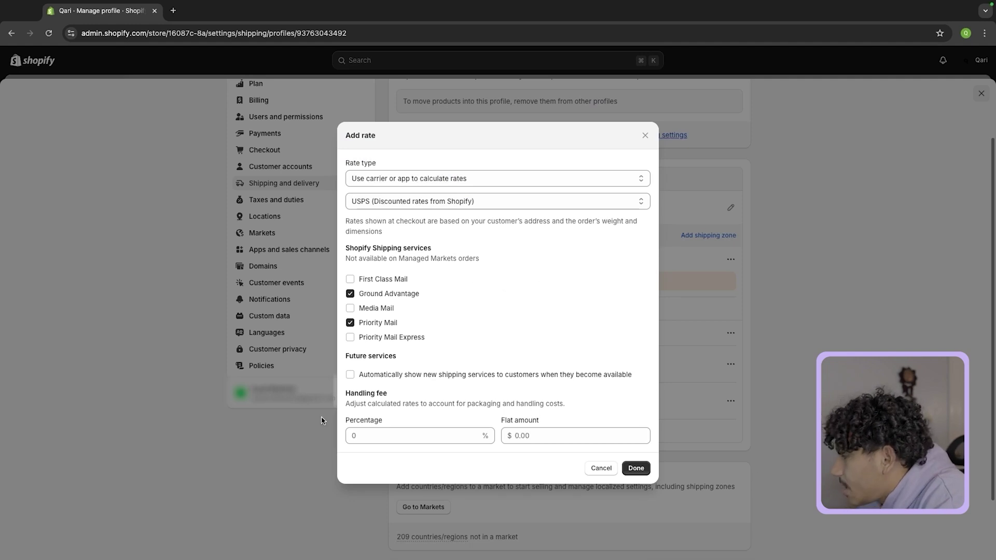
drag(354, 393, 463, 424)
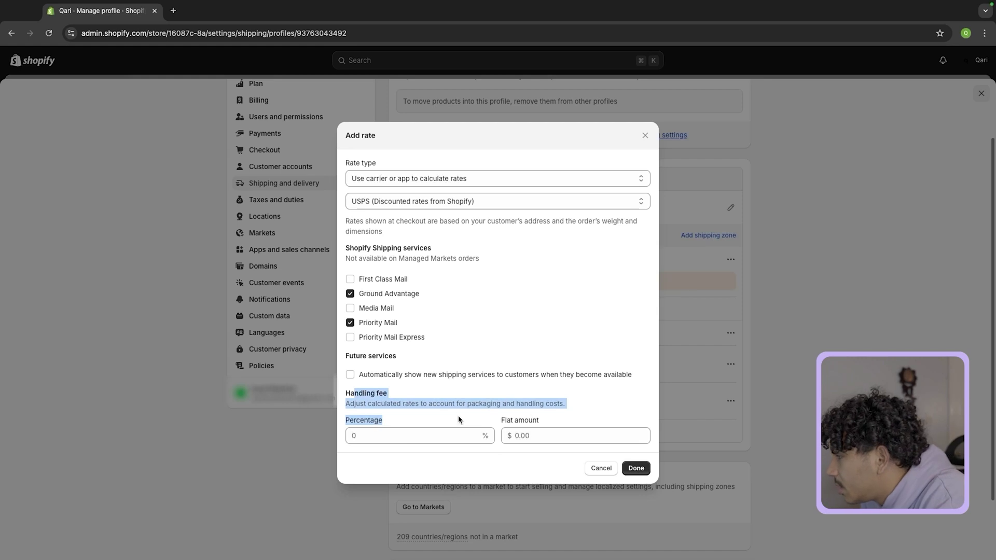
click(465, 424)
click(636, 468)
Check the domestic and international carrier rates, including DHL Express, and save the General profile.
triple_click(517, 294)
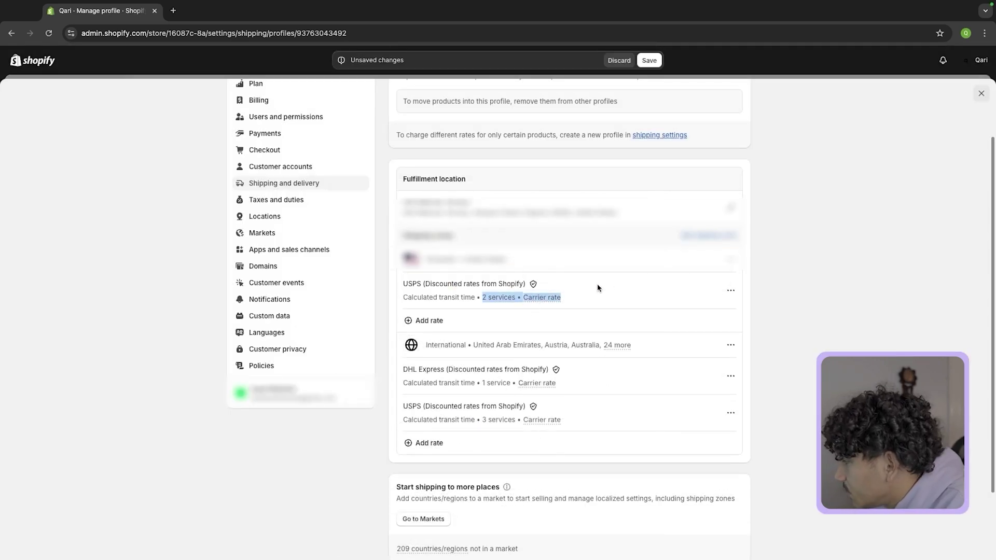
scroll(458, 329, down, 2)
drag(404, 280, 443, 284)
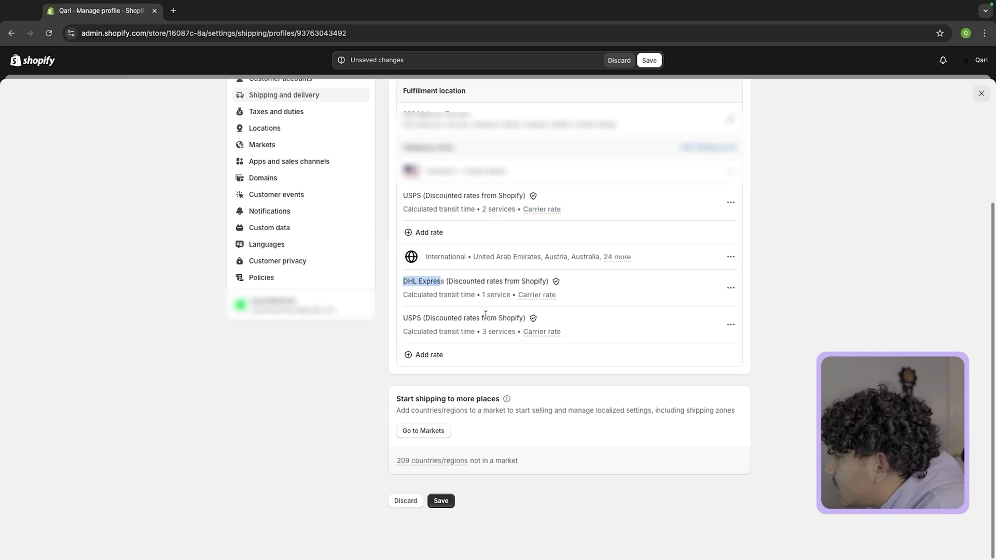
key(super+s)
Open the Taxes and duties settings and review the regional list, tax apps, duties and global tax options.
click(285, 279)
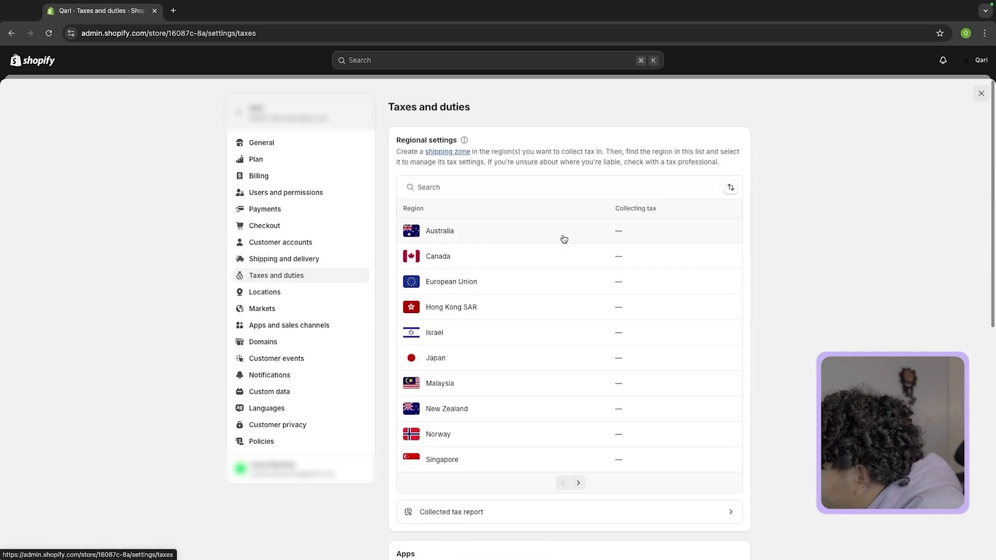
scroll(659, 369, down, 5)
scroll(652, 347, down, 2)
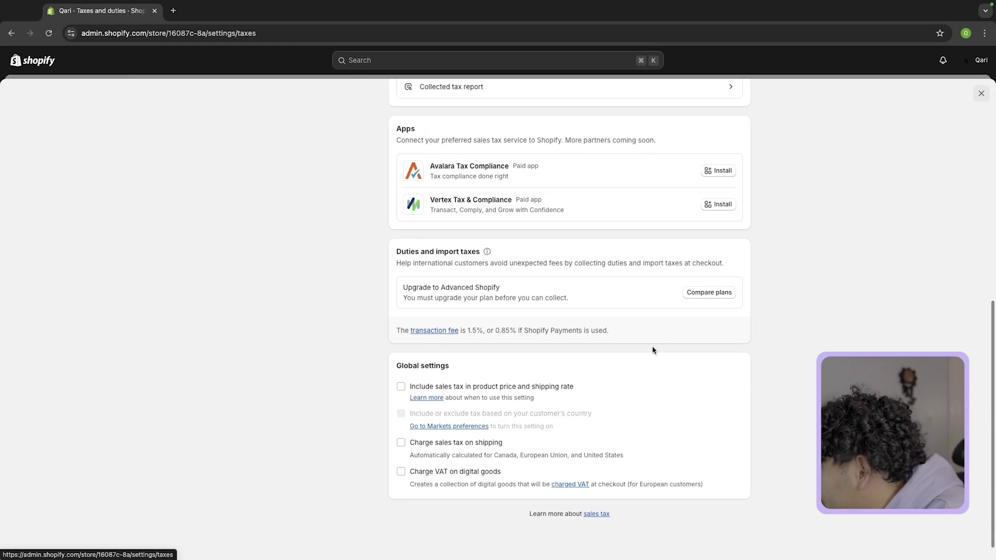
scroll(642, 353, up, 7)
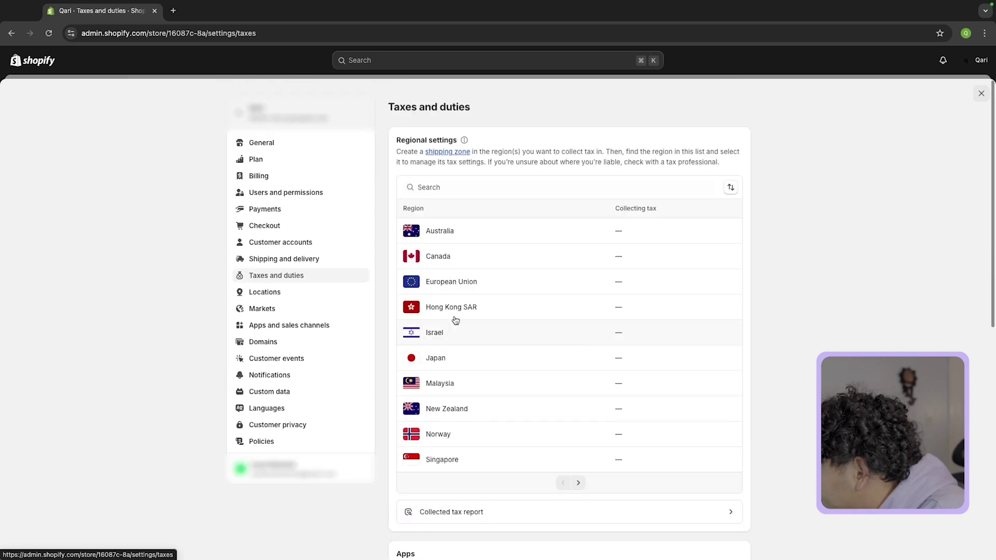
Go through the Locations, Markets, and Apps and sales channels settings pages.
click(335, 296)
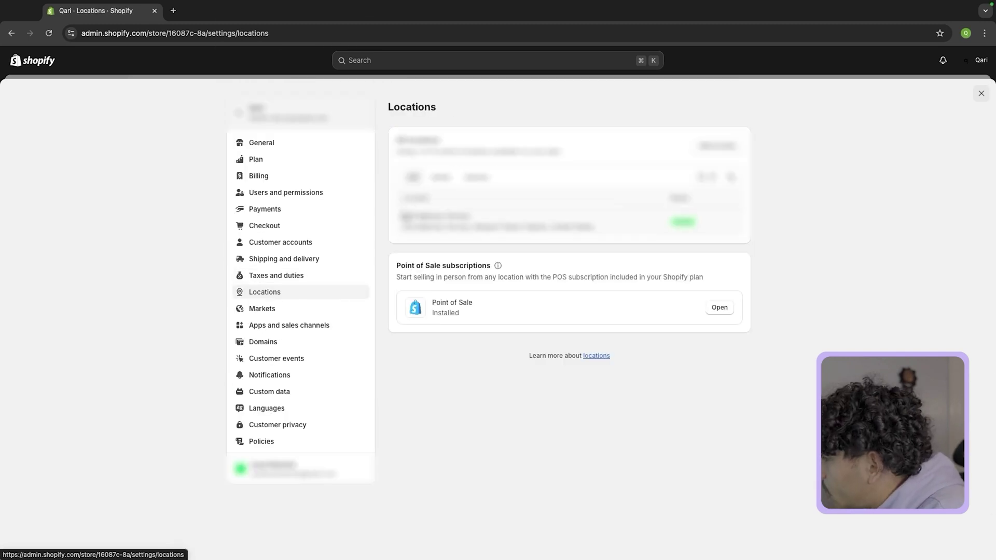
click(304, 307)
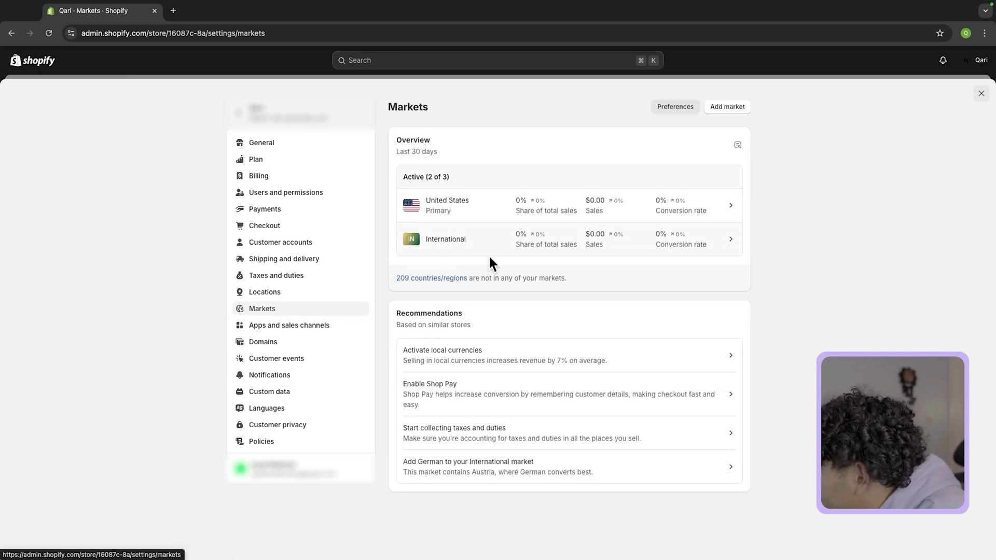
key(Tab)
key(Return)
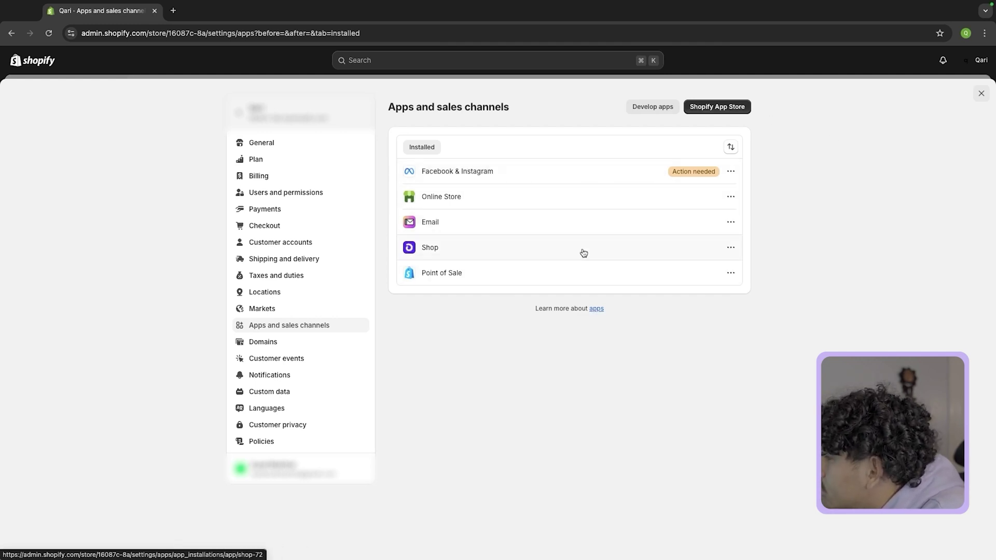
Open the Domains settings, check the connection details of qari.la, and return to the domain list.
key(Tab)
key(Return)
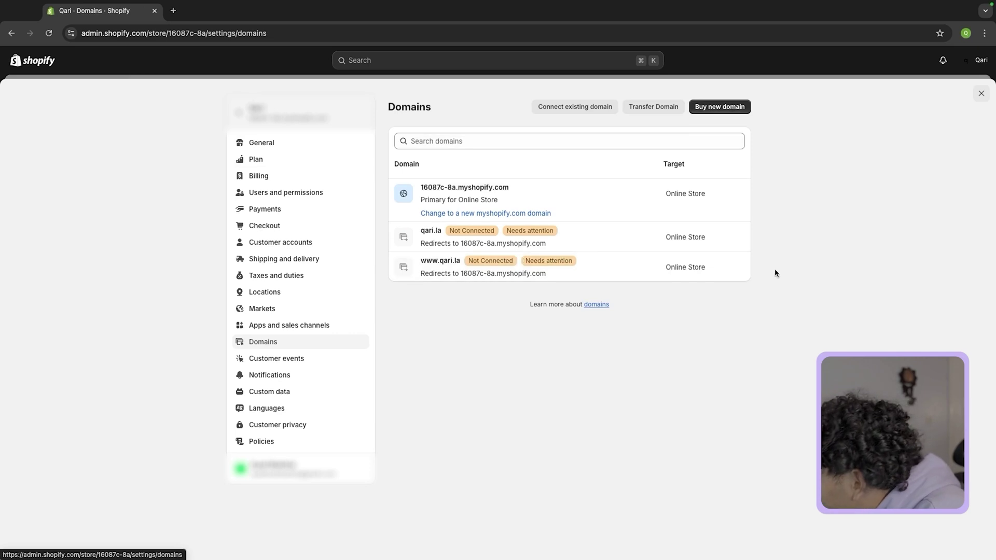
double_click(431, 232)
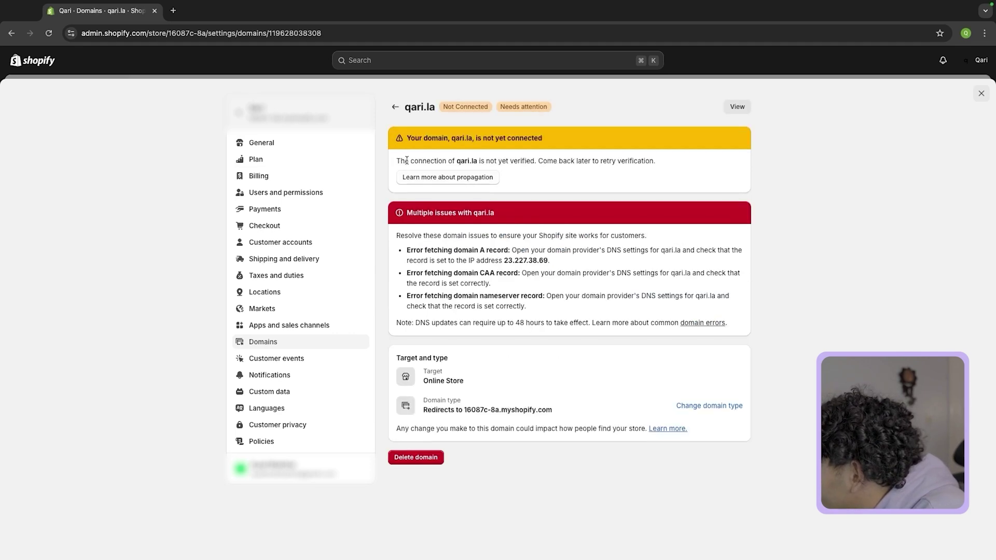
key(alt+Left)
Search the web for godaddy in a new browser tab and open the official GoDaddy site.
click(174, 11)
text(godaddy)
key(Return)
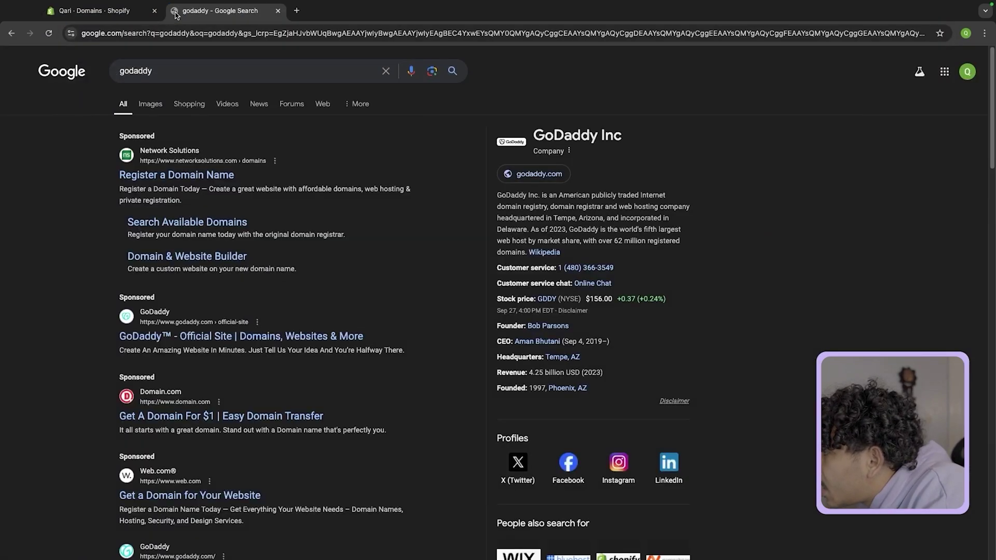
click(299, 360)
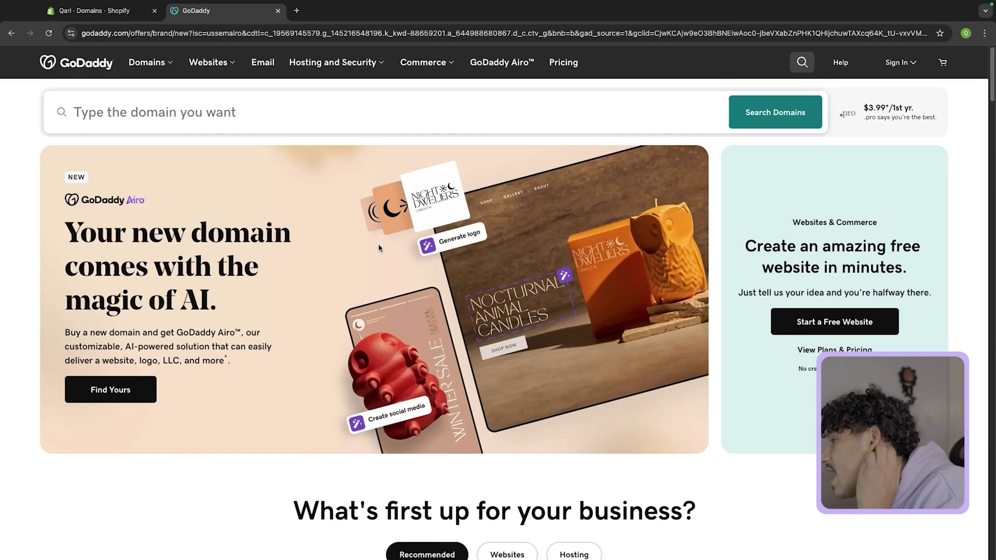
Search GoDaddy for the domain clothingbrandguy.comn and examine the offered domain names and their prices.
click(189, 121)
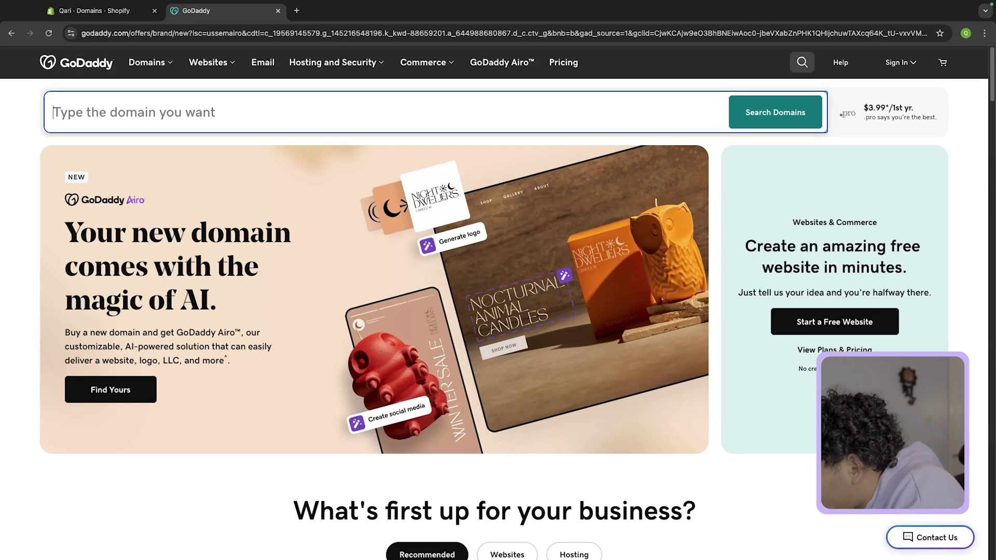
text(clothingbrandguy.comn)
key(Return)
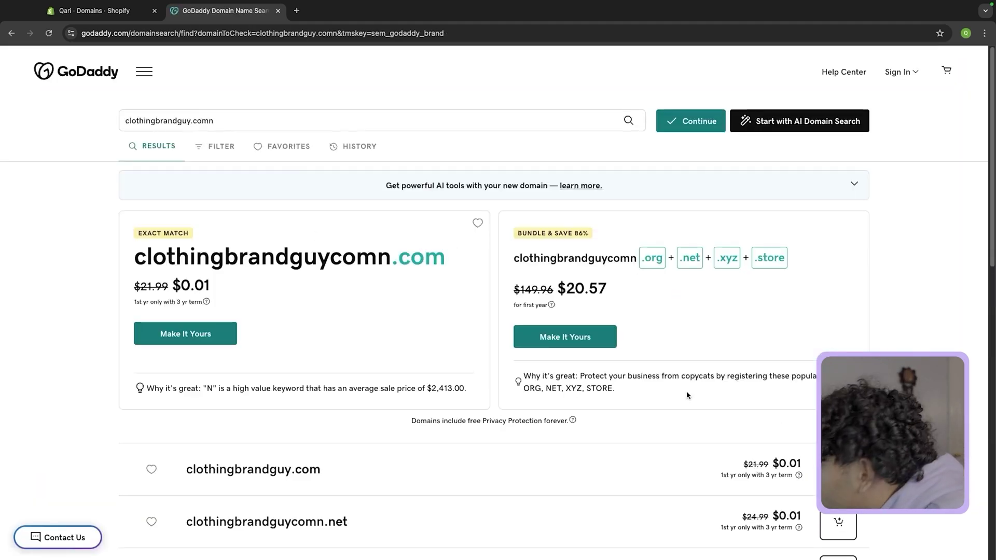
scroll(332, 210, down, 6)
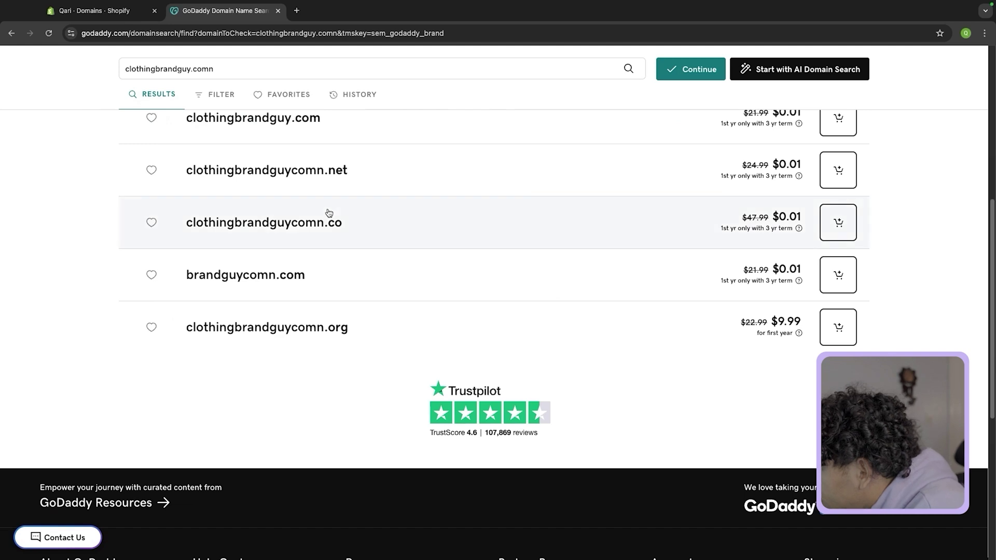
scroll(325, 215, up, 3)
scroll(311, 379, down, 2)
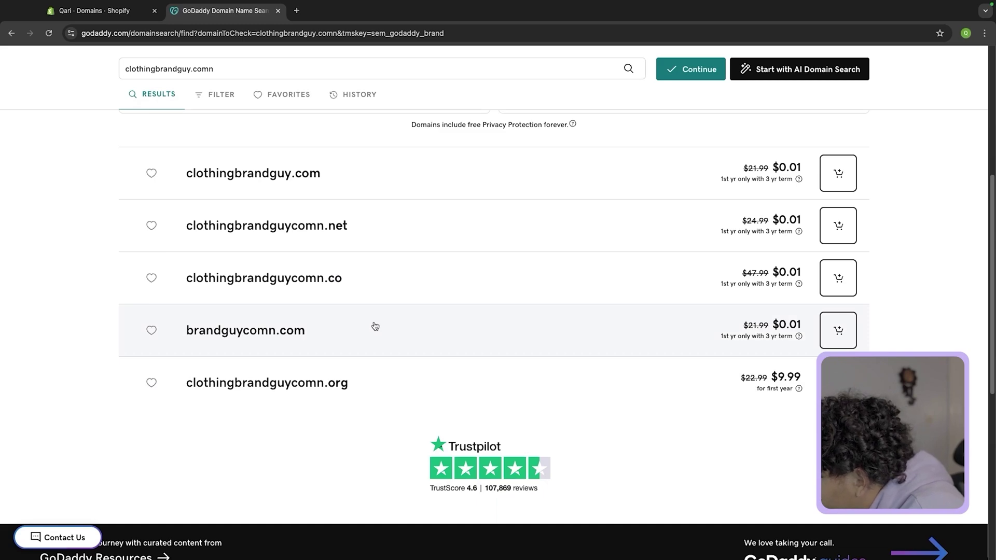
scroll(370, 326, up, 6)
scroll(311, 259, down, 9)
scroll(258, 61, up, 9)
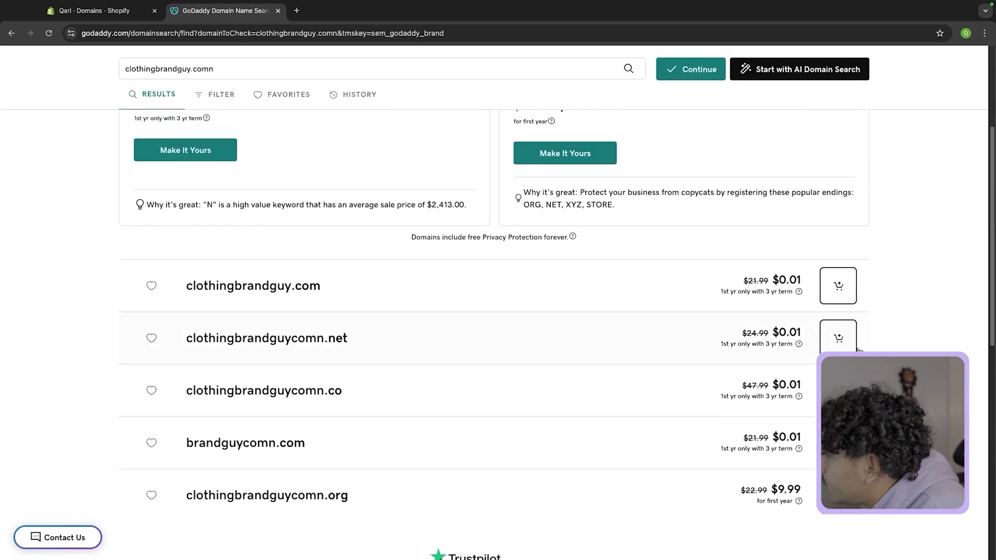
Close GoDaddy and try to connect the existing domain "qari.a" to the Shopify store.
click(277, 11)
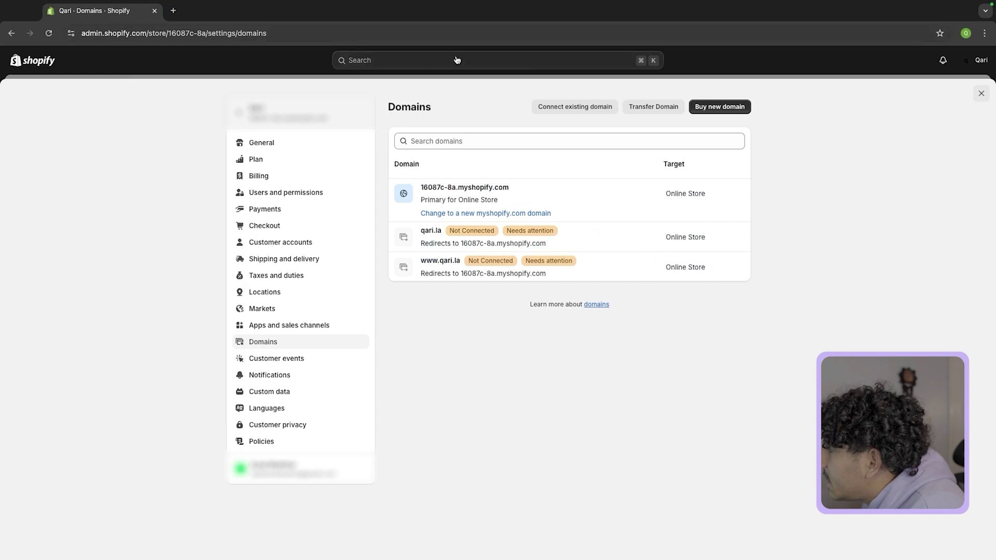
click(570, 107)
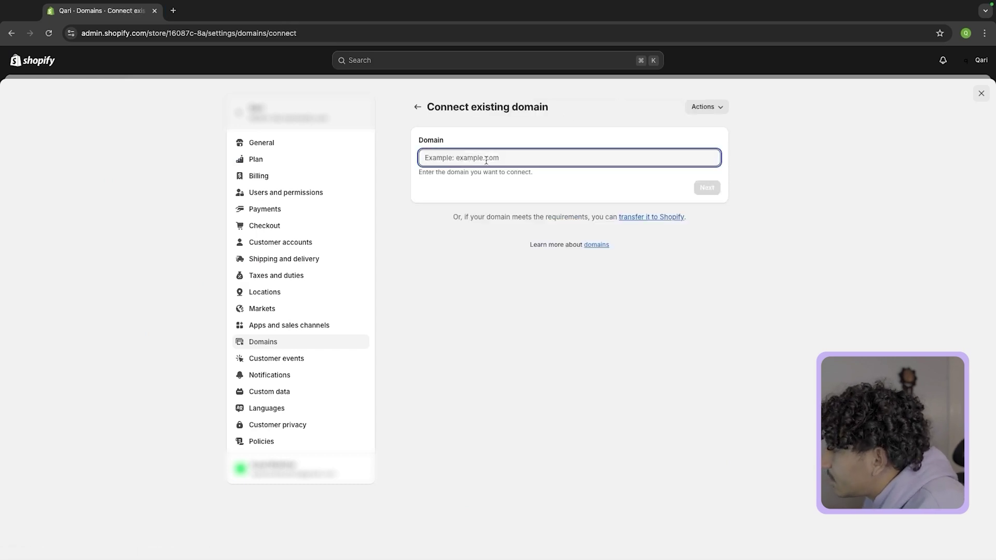
text(war)
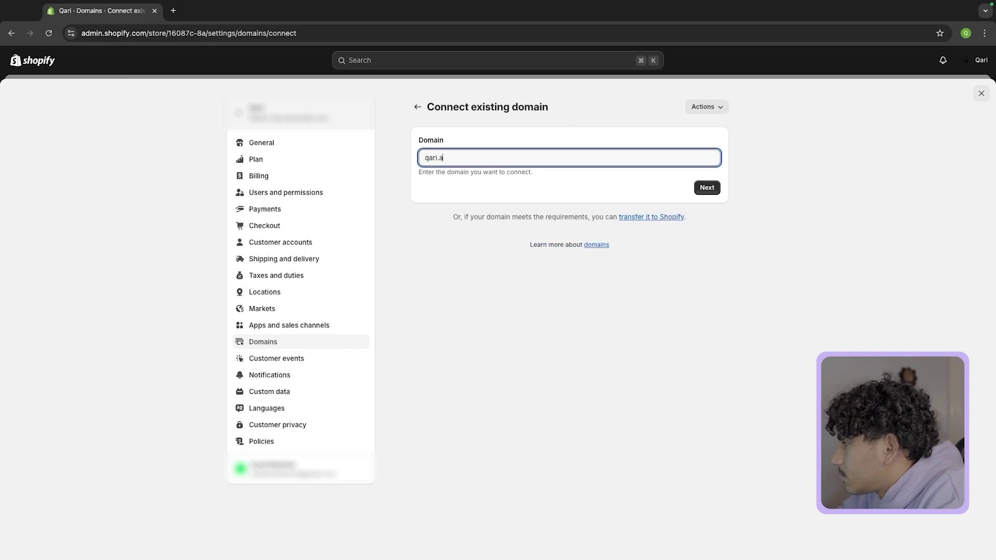
click(707, 187)
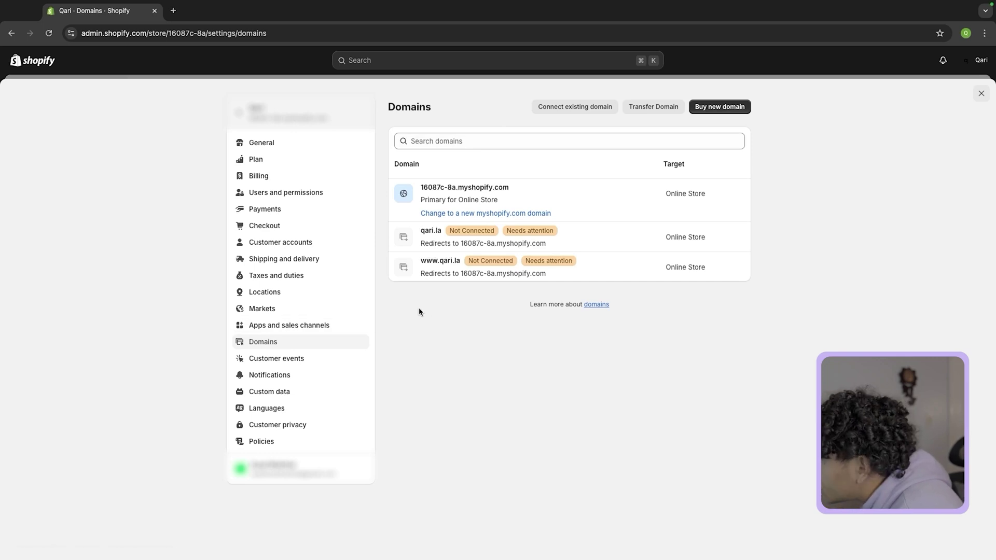
Return to the Shopify settings and open the Notifications page to see the sender email and notification types.
click(175, 10)
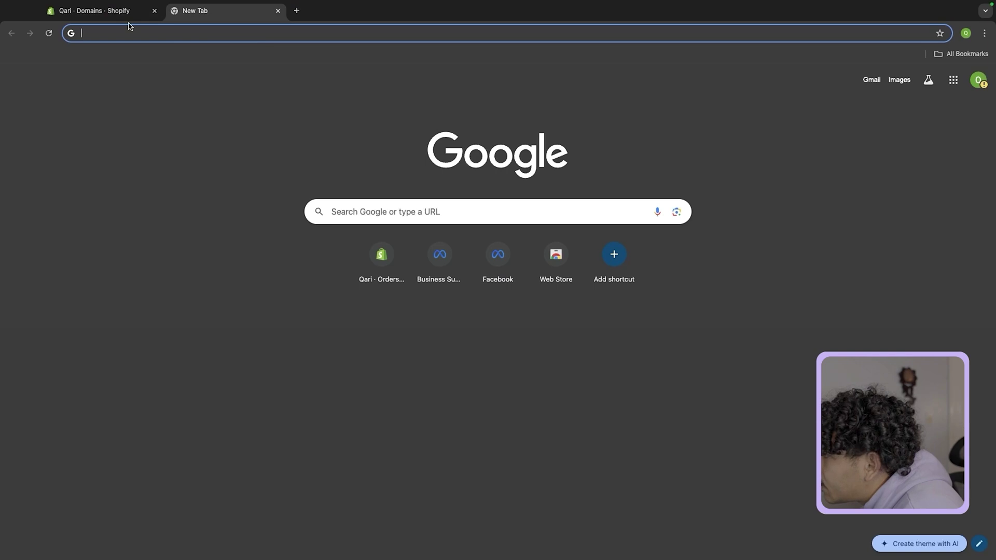
click(104, 11)
click(314, 383)
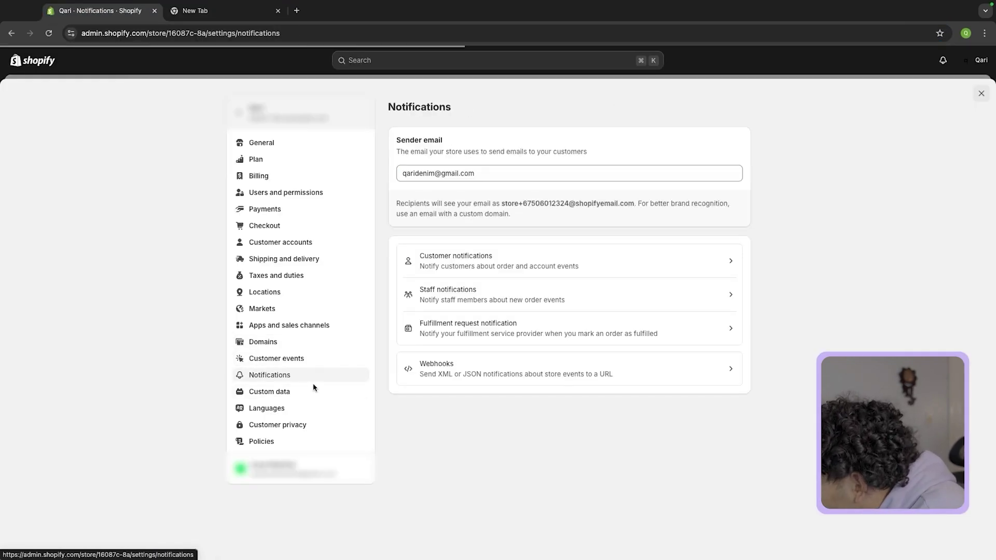
Insert the ready-made template into the Return and refund policy in Policies and read through its text.
click(296, 442)
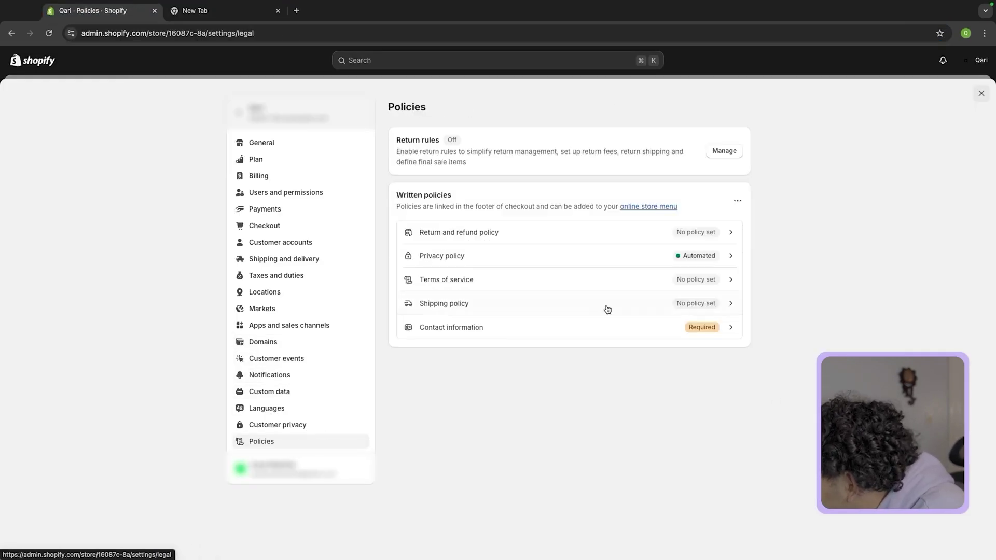
click(616, 234)
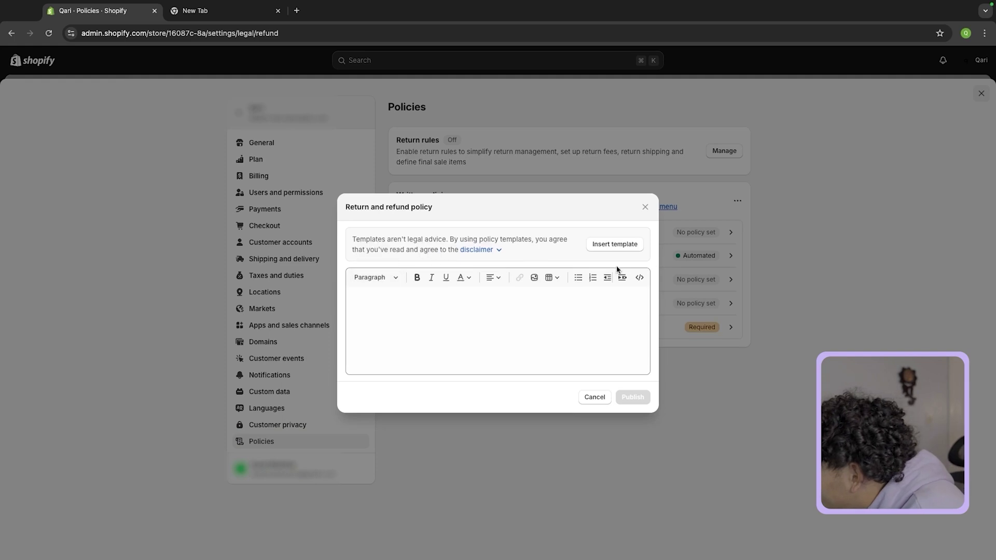
click(608, 247)
scroll(410, 256, up, 7)
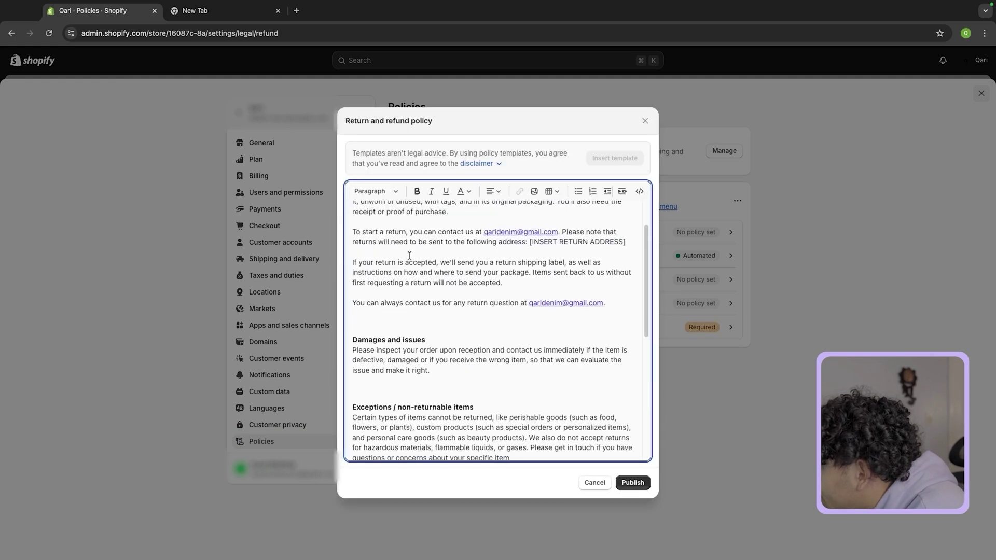
Read through the Return and refund policy template, including its 30-day return period, and publish it.
scroll(410, 259, down, 10)
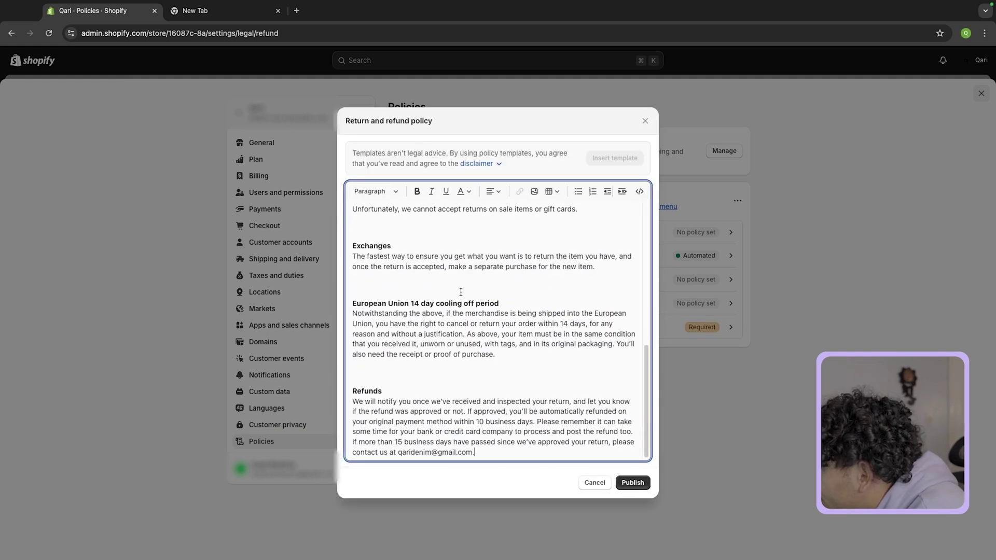
scroll(462, 288, up, 8)
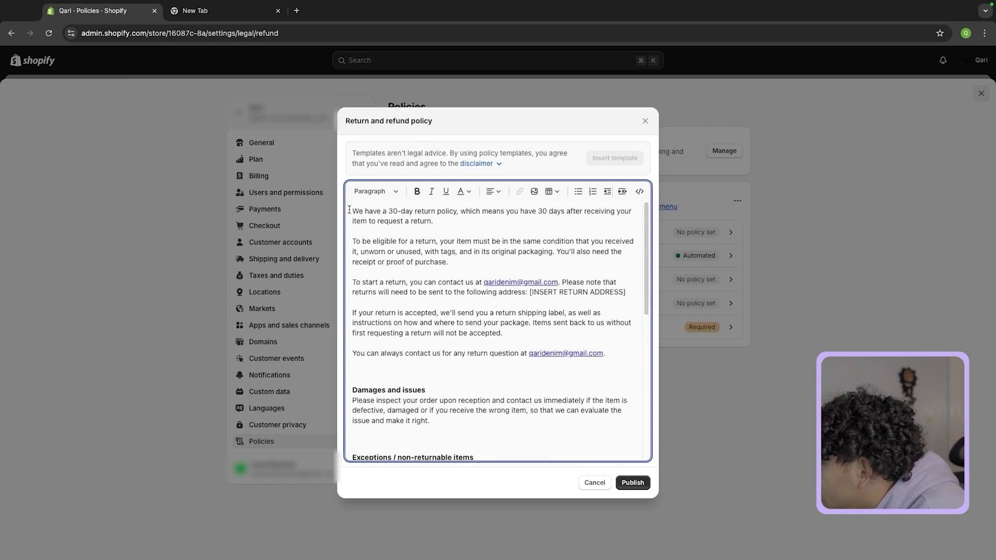
drag(353, 211, 394, 213)
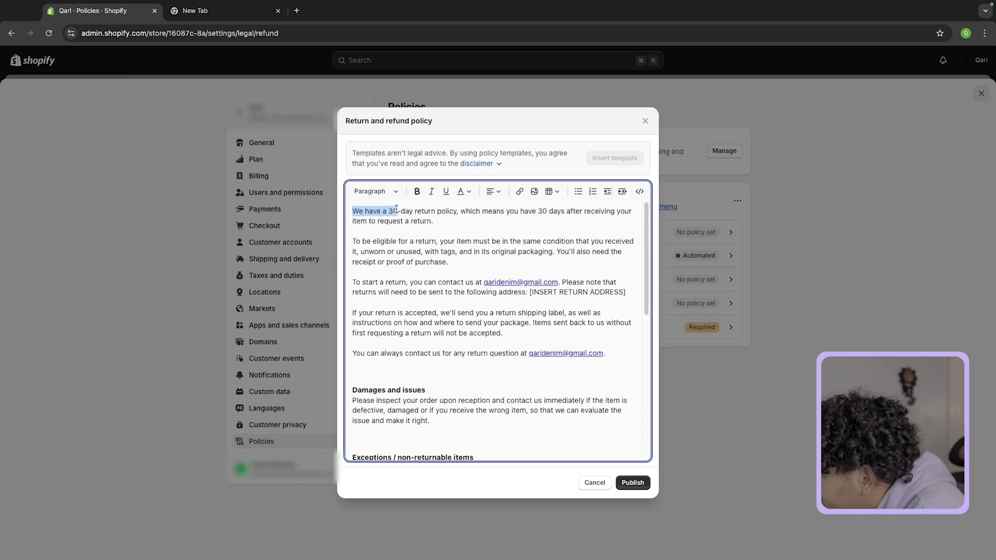
click(402, 212)
drag(389, 212, 403, 209)
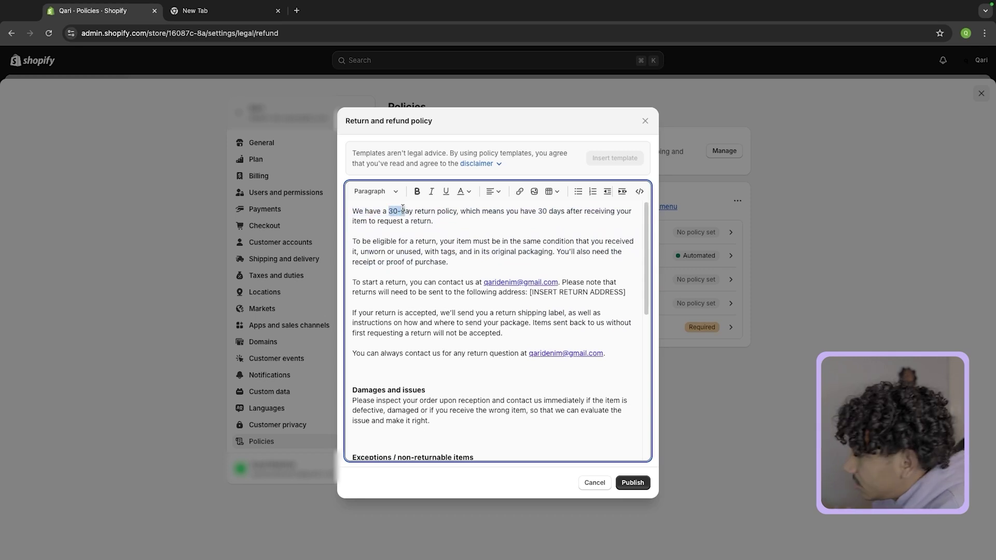
scroll(431, 228, down, 5)
click(632, 483)
Insert the template into the Terms of service and delete the business address, phone, registration and VAT number placeholders from its contact information.
click(514, 278)
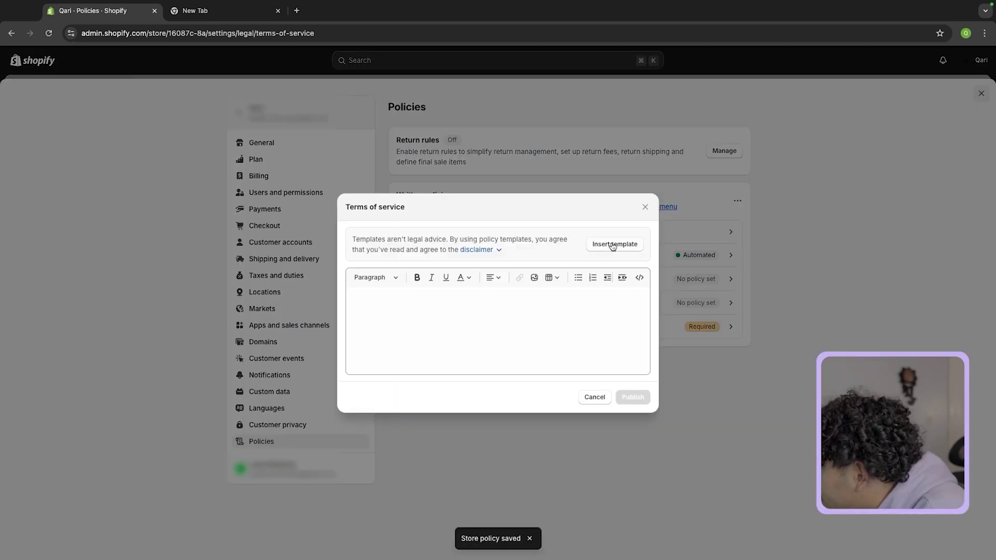
click(614, 245)
scroll(416, 310, up, 1)
scroll(416, 310, down, 1)
drag(436, 450, 353, 421)
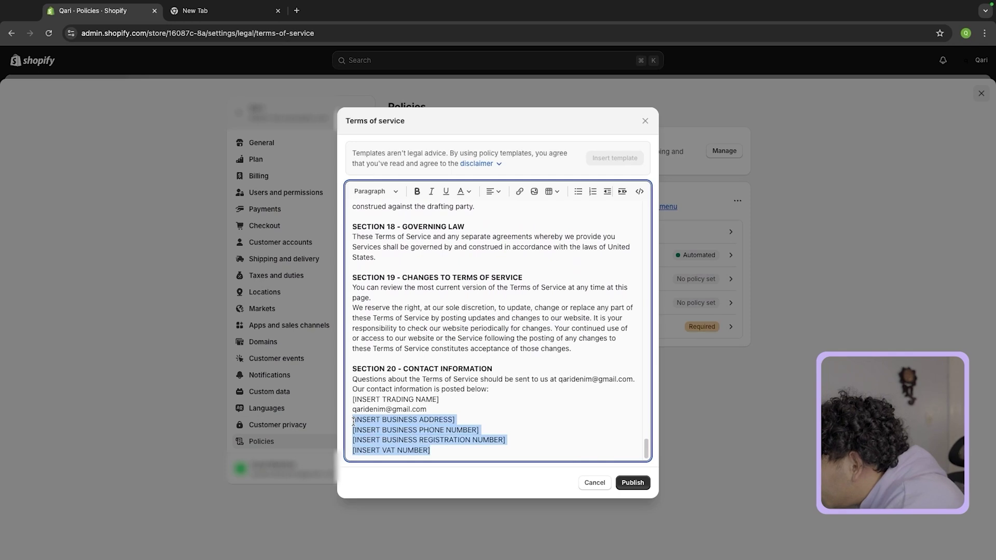
key(BackSpace)
drag(447, 431, 354, 430)
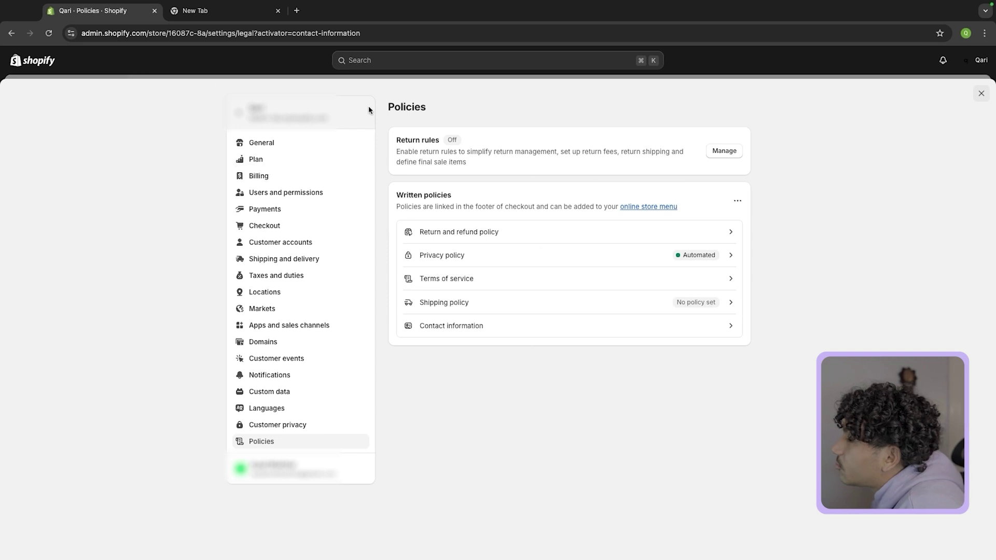
Leave the store settings and start a new product titled "Qari Reflective Denim".
click(981, 94)
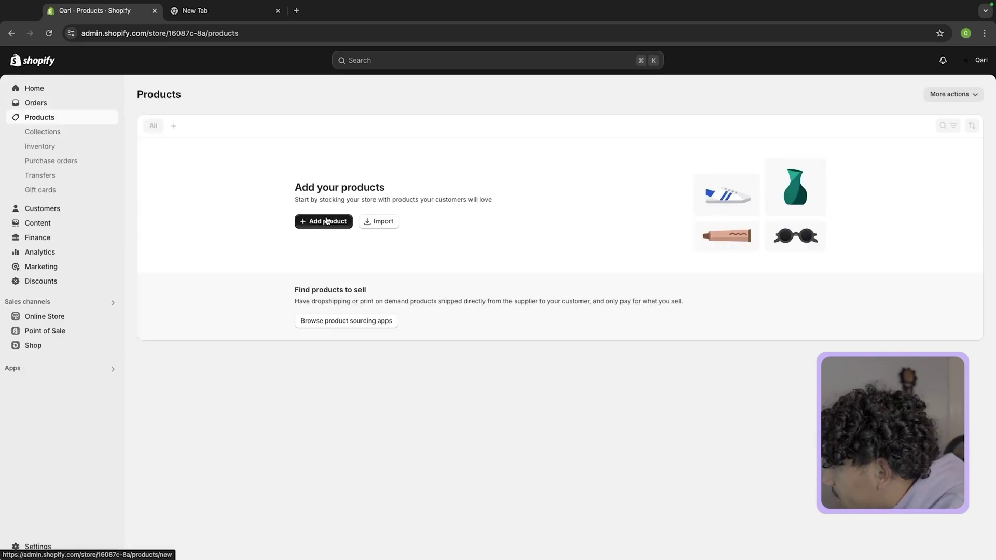
click(324, 220)
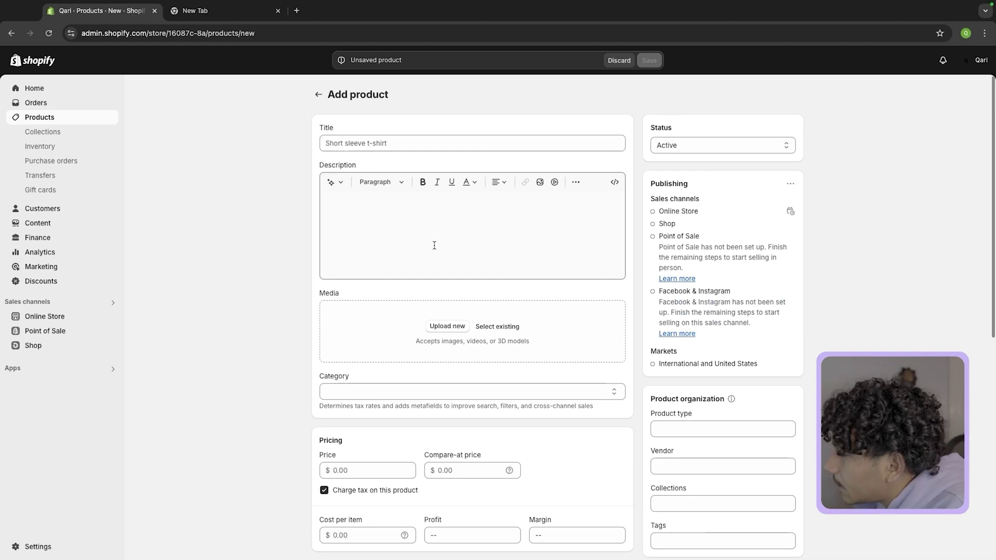
click(399, 144)
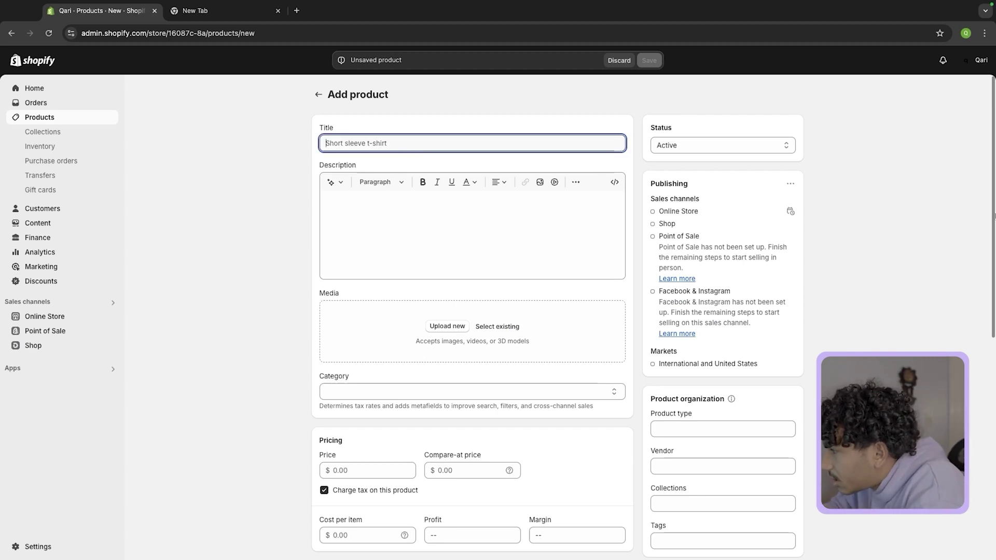
text(Qari Reflective Denim)
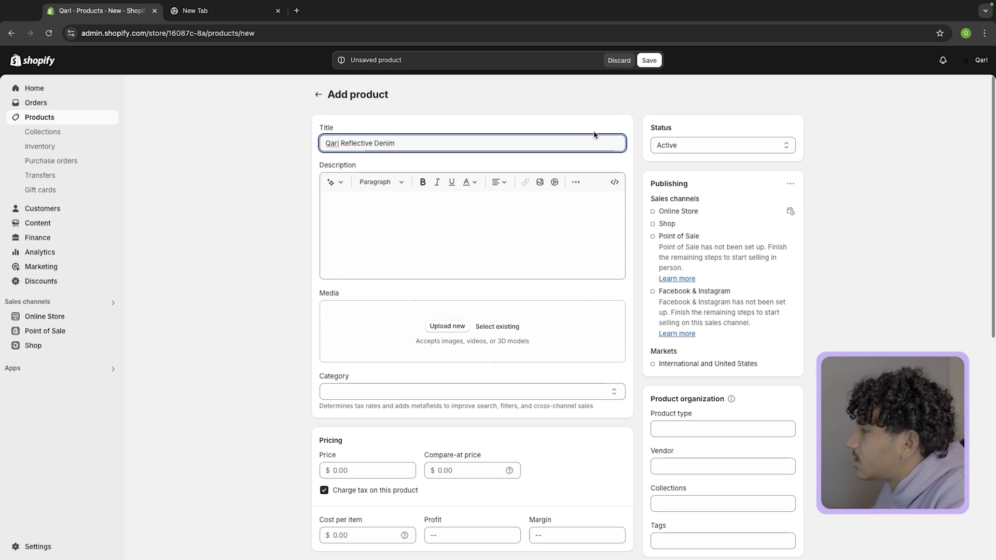
click(479, 93)
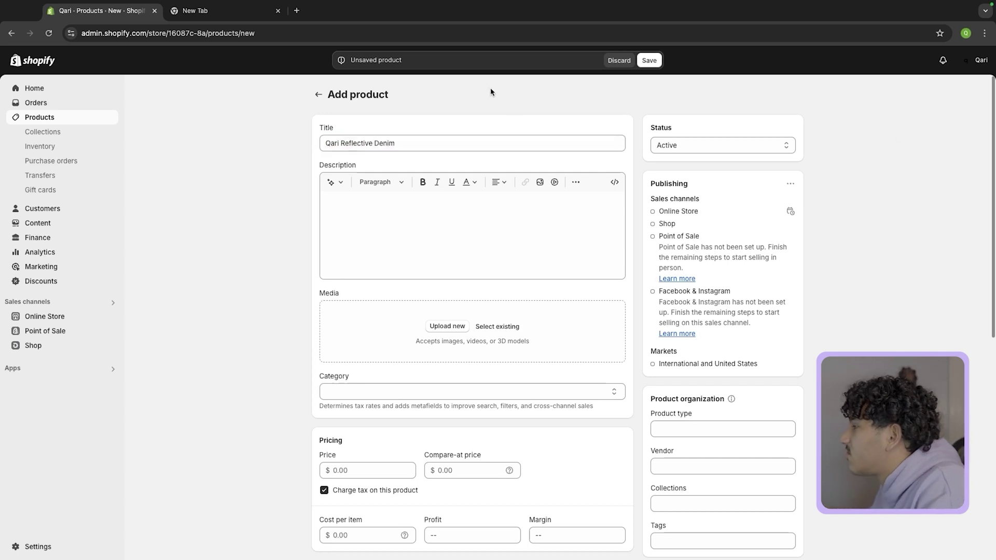
Write the product description on three lines: "300 GSM", "16 oz denim" and "skinny fit".
scroll(452, 223, down, 1)
click(391, 206)
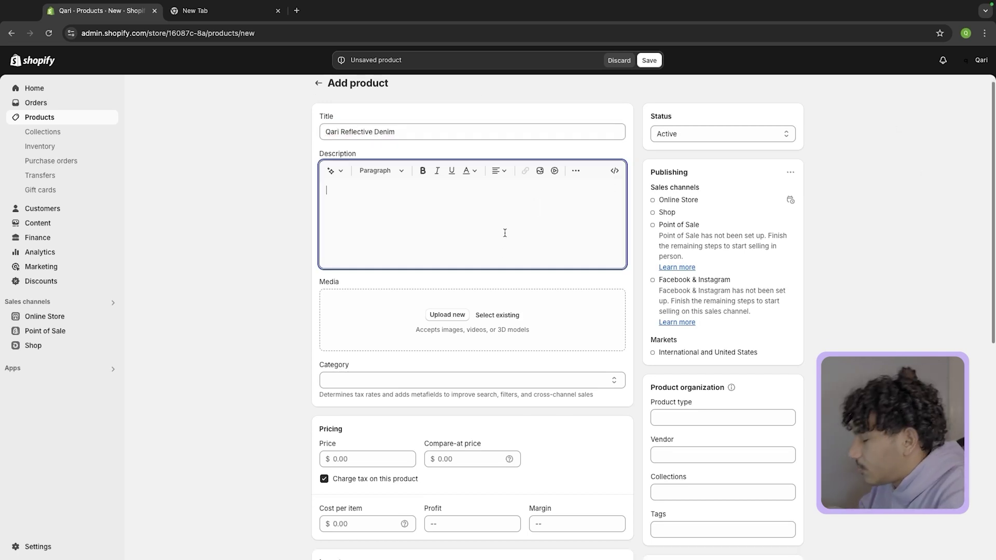
text(300 GSM)
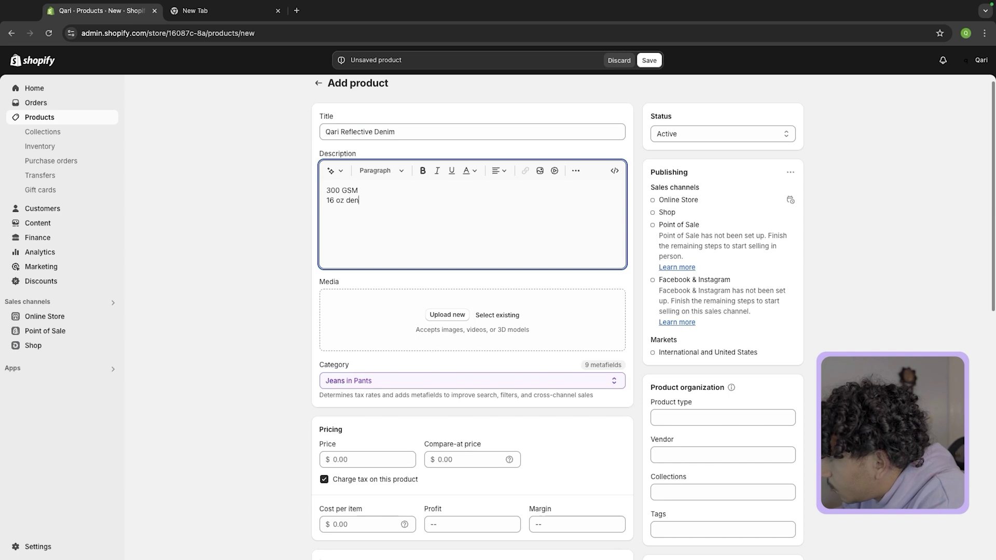
text(skinny fit)
key(ctrl+a)
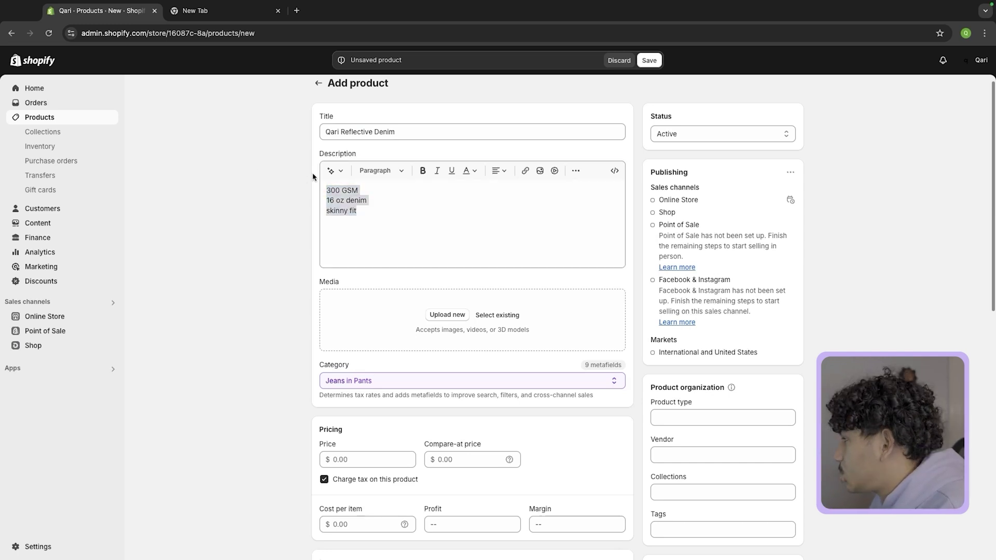
Add the photo of the black jeans to the product's media and glance over the remaining product fields.
drag(346, 199, 412, 316)
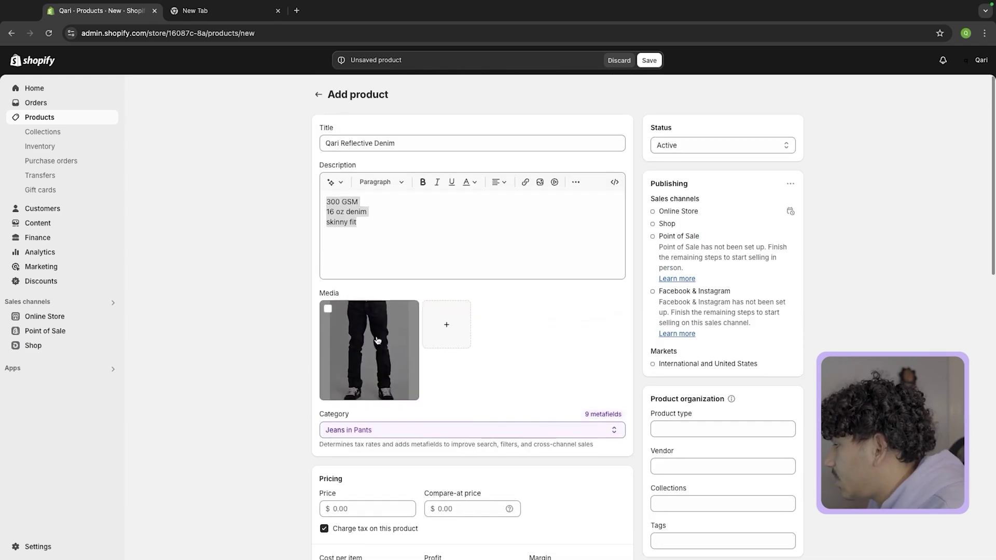
scroll(375, 338, down, 7)
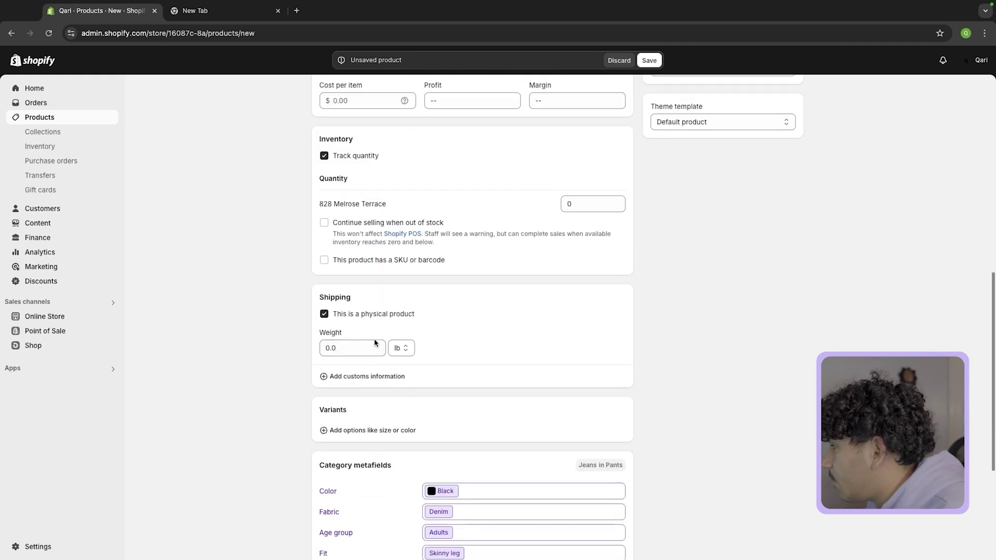
scroll(375, 338, up, 5)
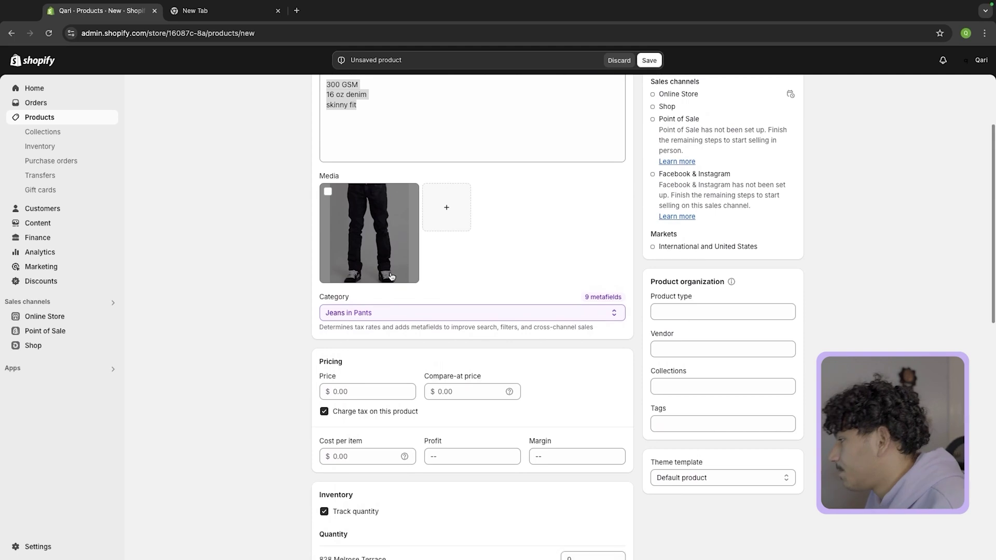
Set the product's price to $120 and its cost per item to $20, and save the product.
scroll(386, 290, down, 3)
click(359, 247)
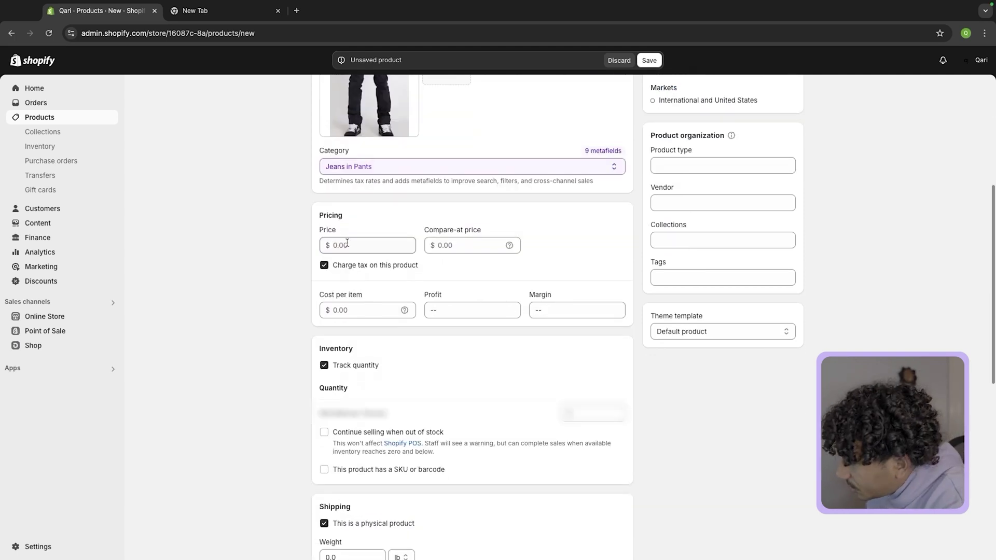
text(120)
click(372, 219)
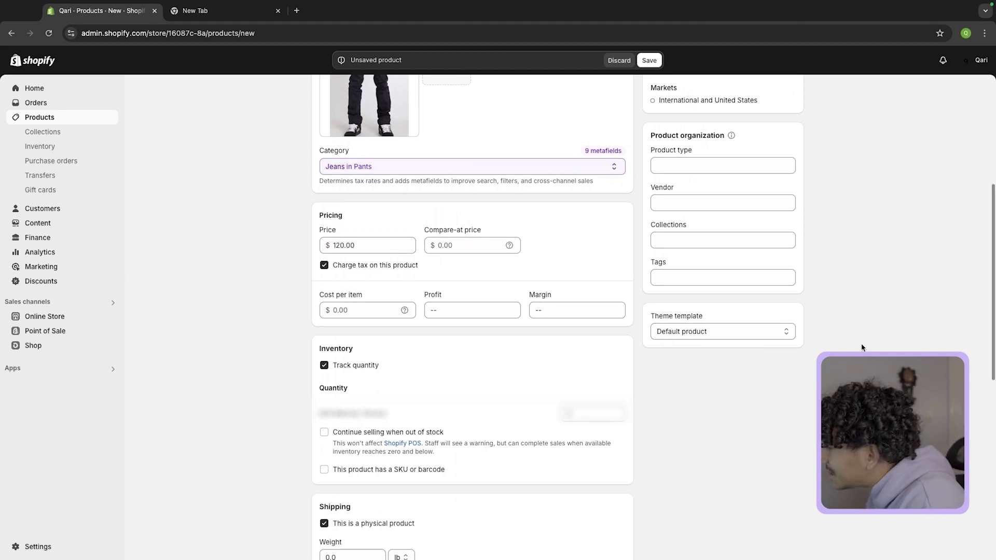
click(341, 307)
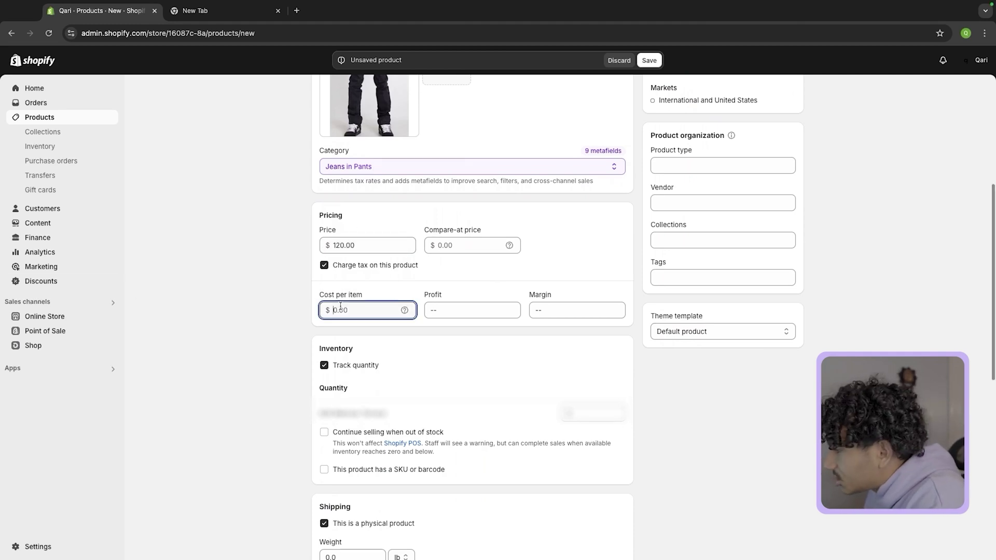
click(384, 285)
click(369, 306)
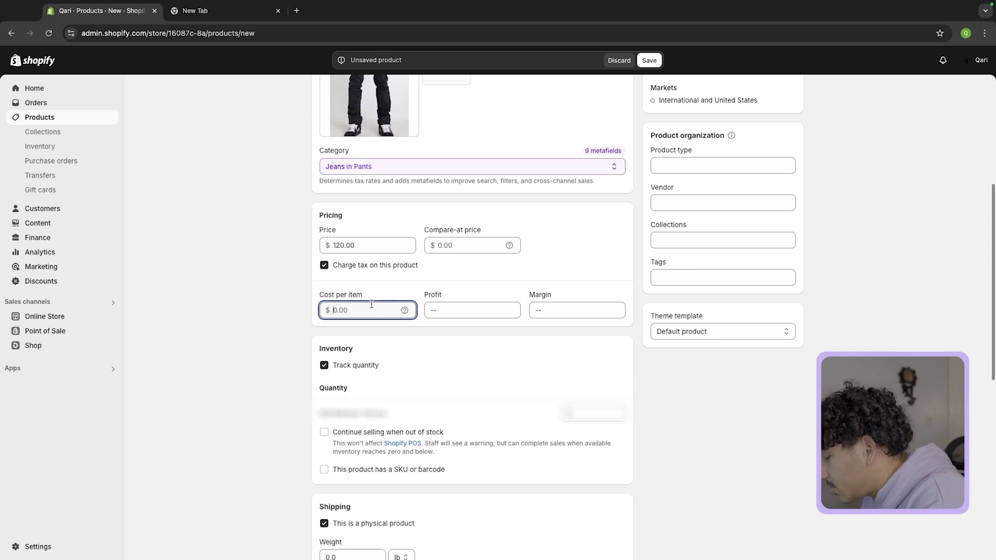
text(20)
click(358, 338)
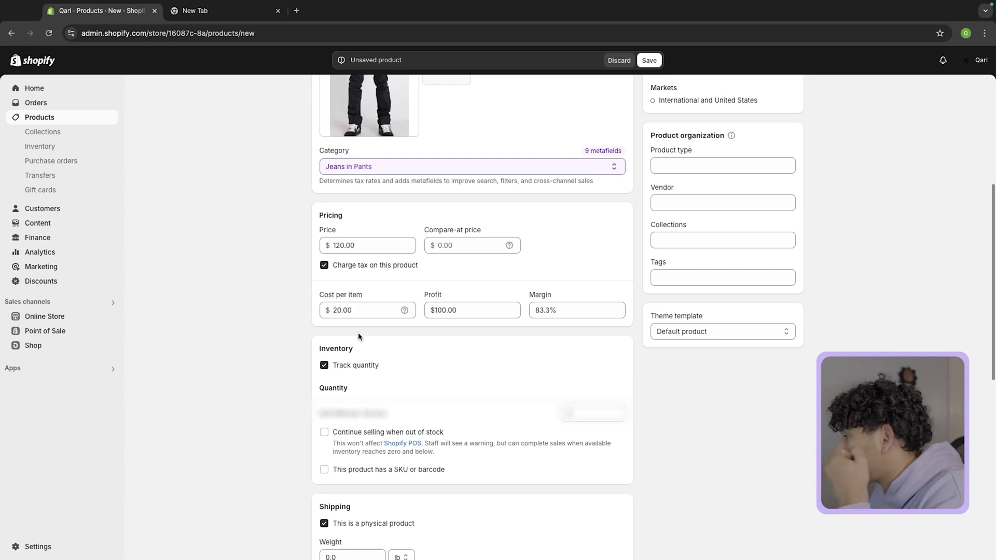
click(649, 60)
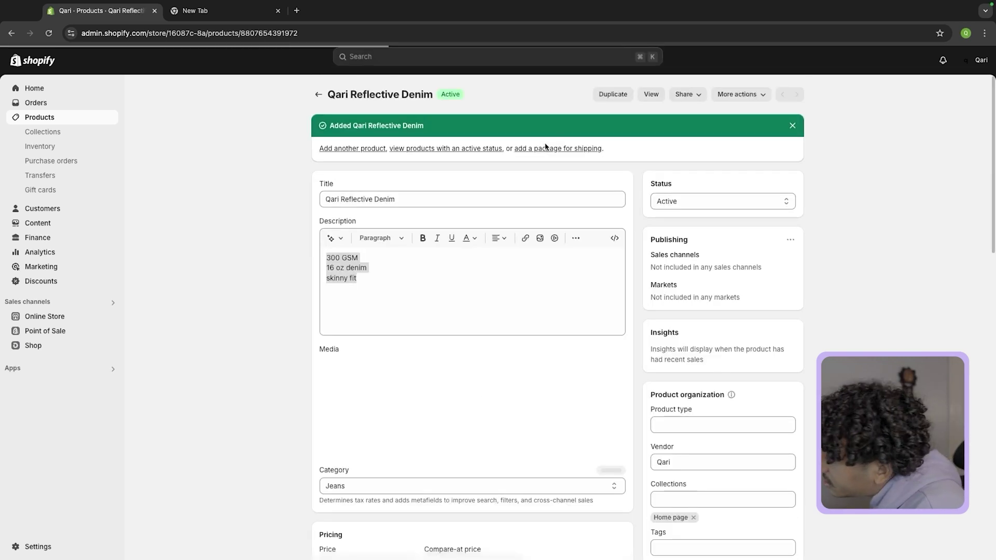
Try out the "Continue selling when out of stock" option in the product's inventory settings and leave it off.
scroll(528, 193, down, 10)
scroll(314, 223, up, 2)
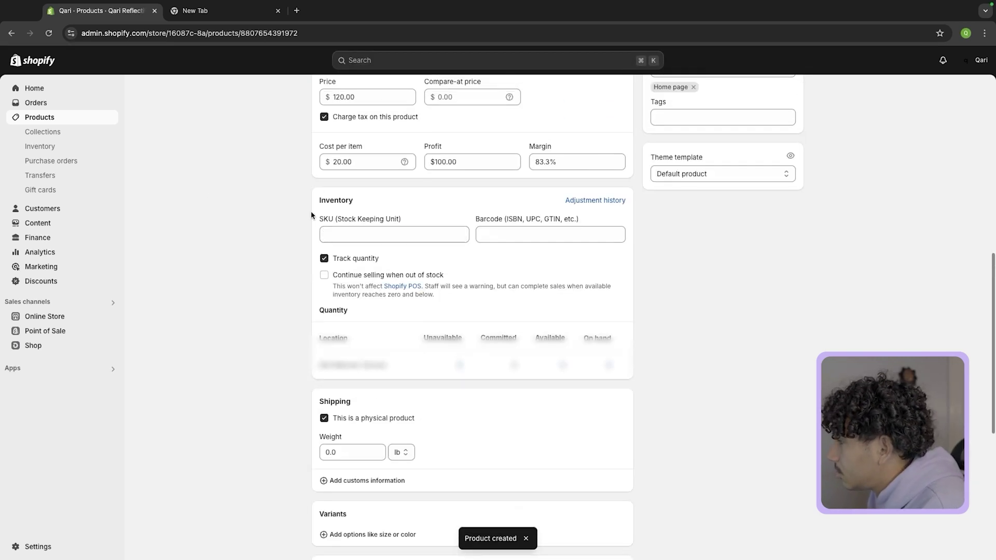
click(366, 268)
click(366, 267)
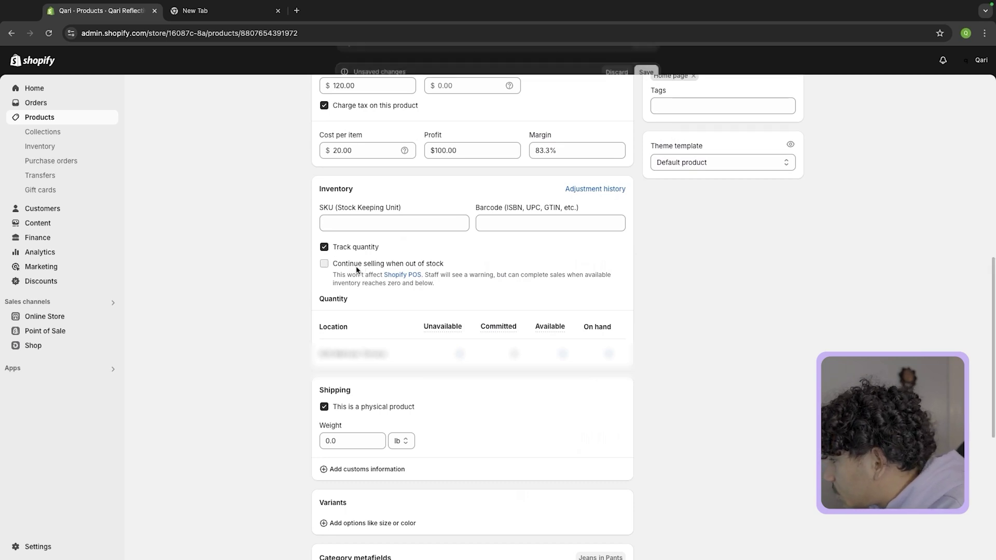
click(331, 268)
click(328, 267)
click(327, 267)
click(328, 266)
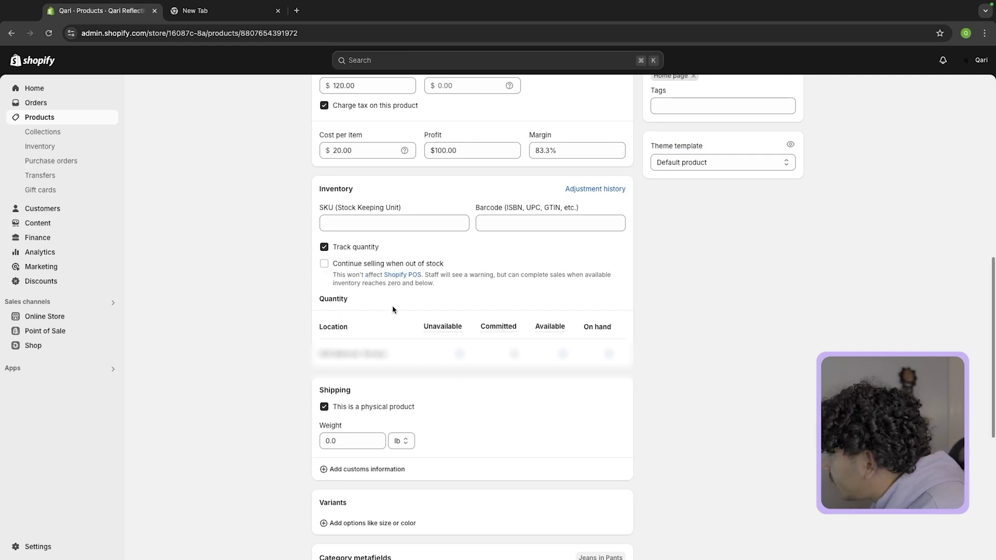
Set the product's shipping weight to 1 lb and save the product.
scroll(335, 244, down, 6)
double_click(352, 125)
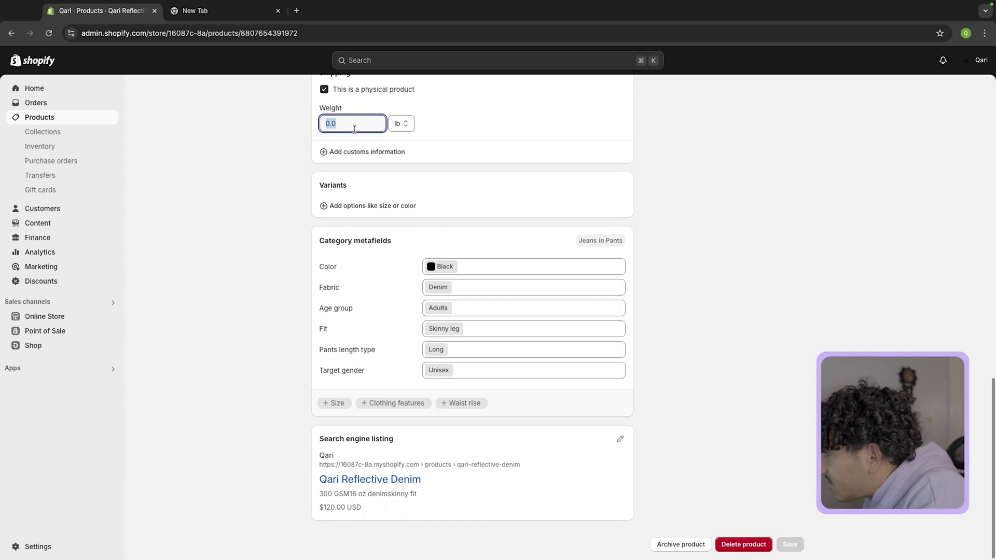
text(1)
click(649, 60)
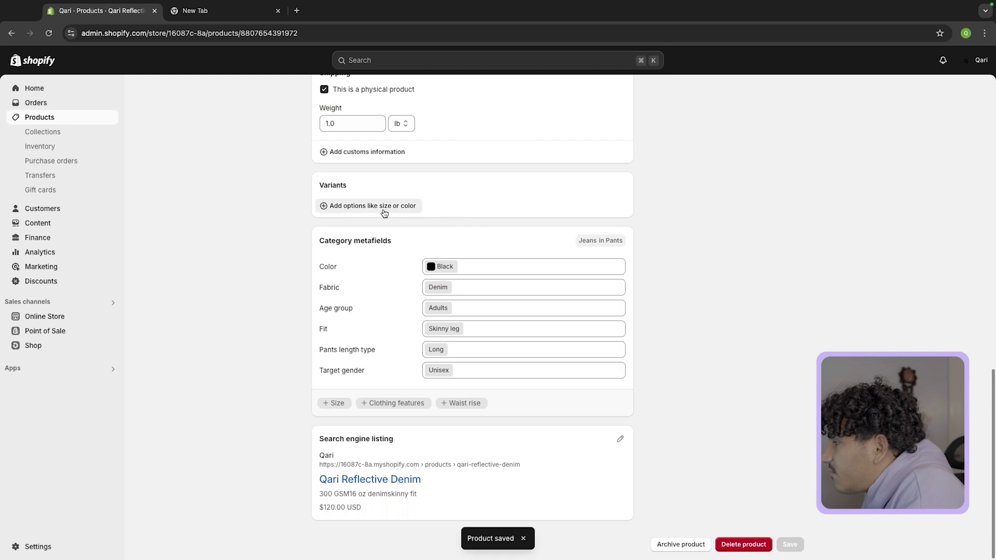
Try to add a Size option to the product's variants.
click(383, 208)
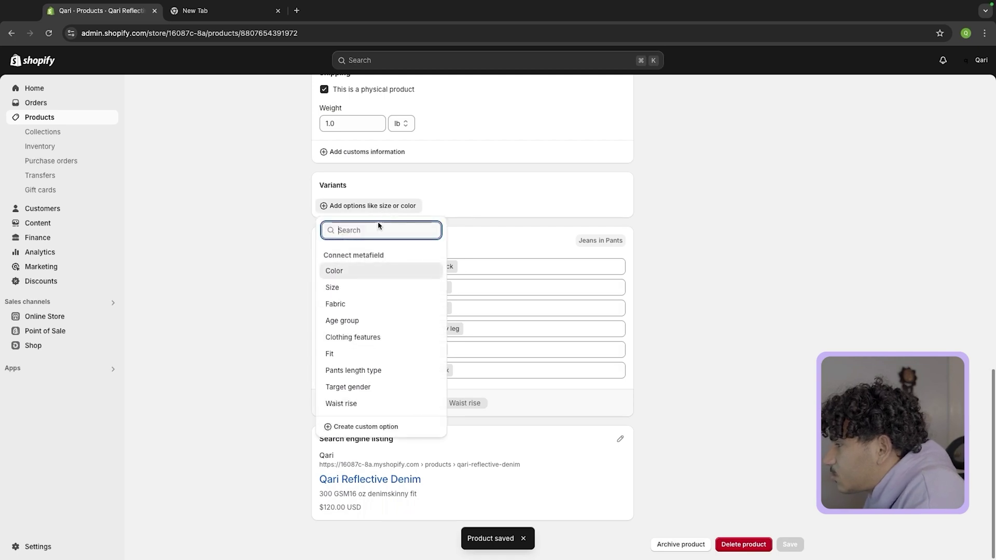
click(349, 289)
click(347, 258)
Add sizes 30, 32, 34, 36 and 38 to the Size category metafield.
scroll(463, 438, up, 3)
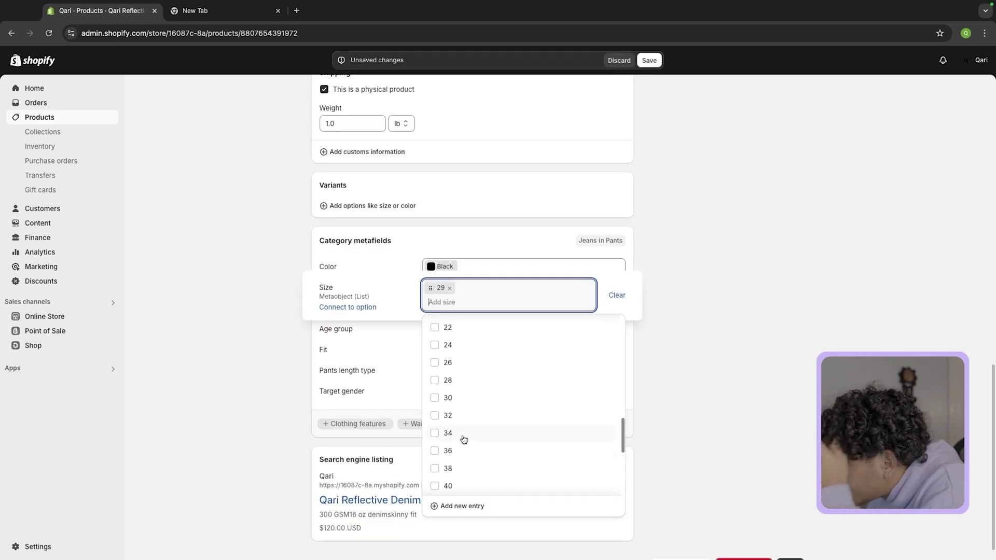
click(457, 398)
click(467, 416)
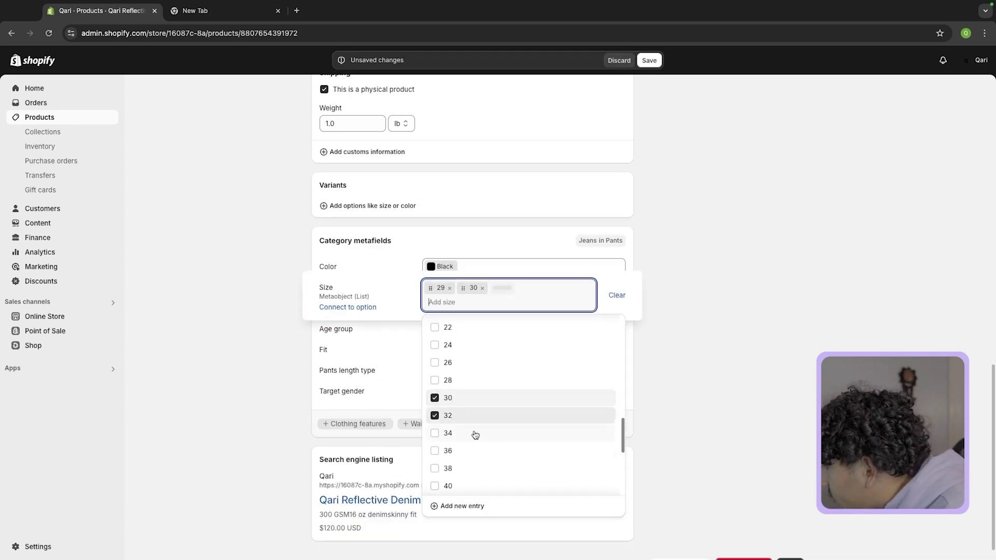
click(483, 433)
click(489, 451)
click(492, 473)
click(749, 265)
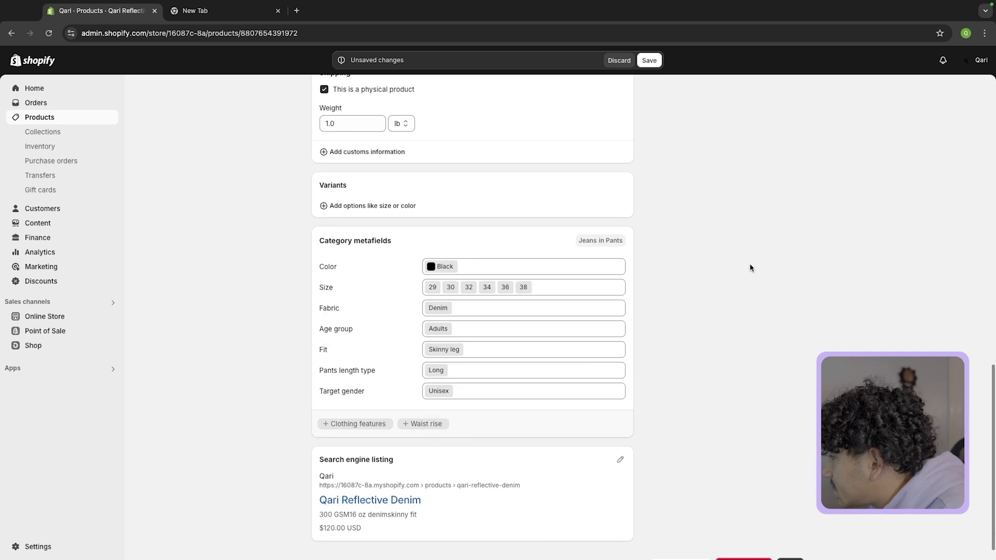
Review the Size entries and the other category metafields of the denim product.
click(588, 291)
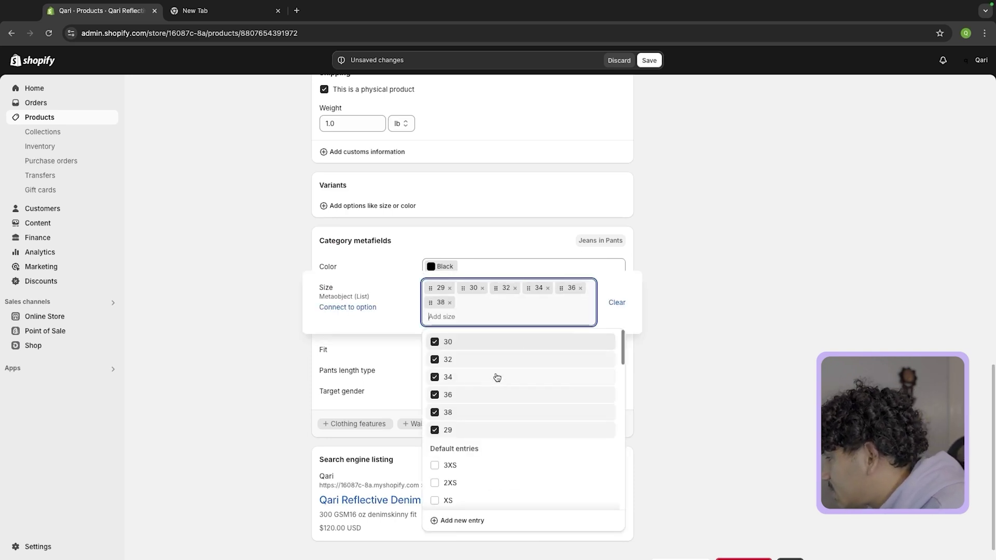
scroll(462, 373, down, 2)
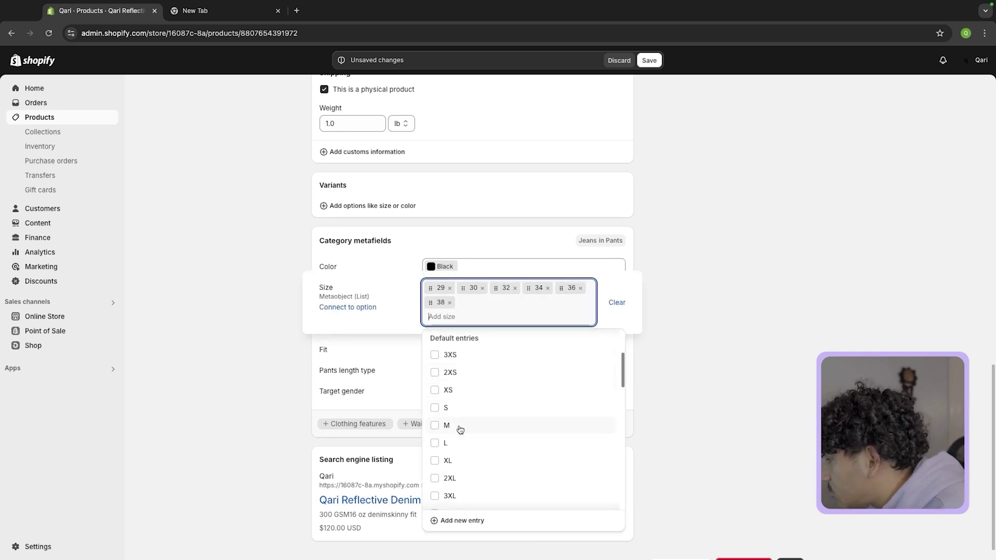
click(225, 281)
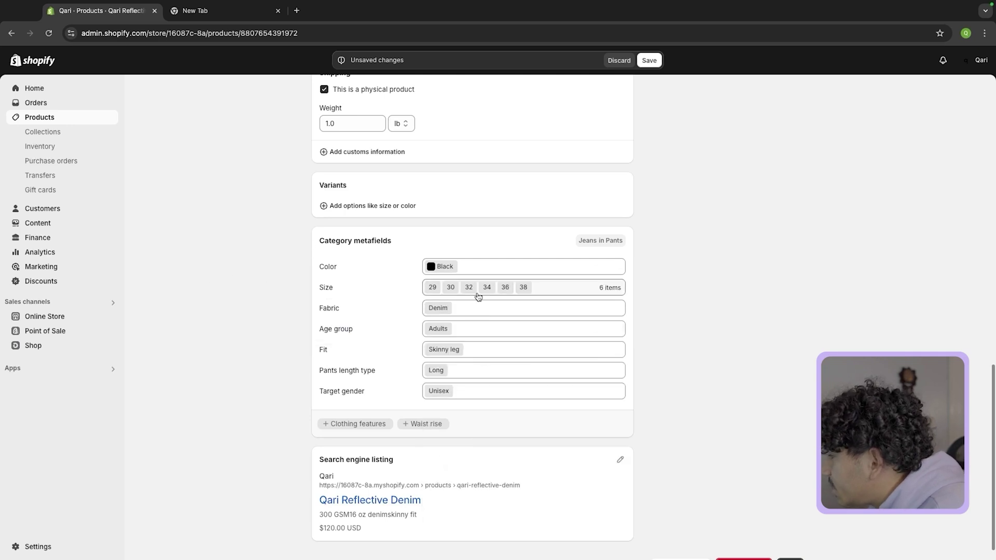
click(475, 305)
click(149, 207)
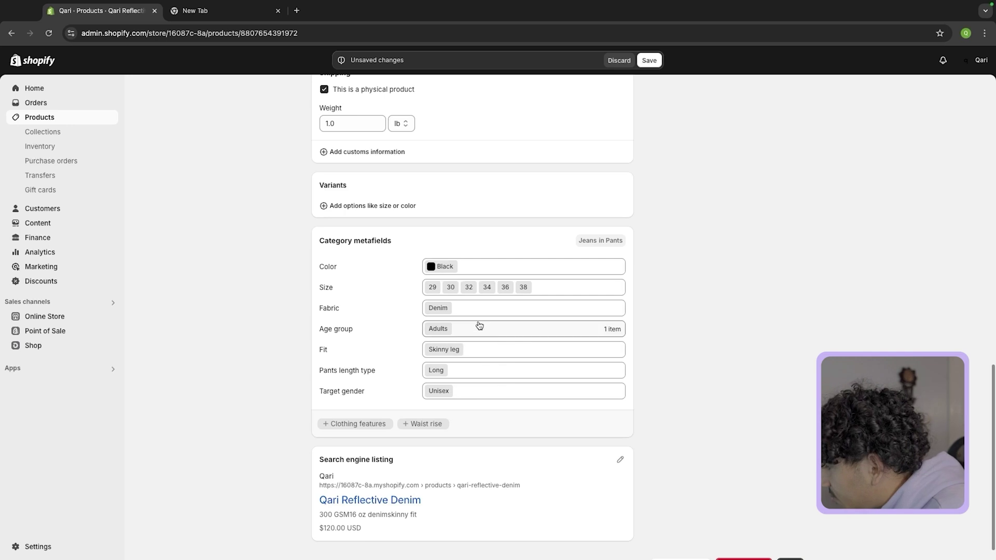
click(496, 397)
click(759, 347)
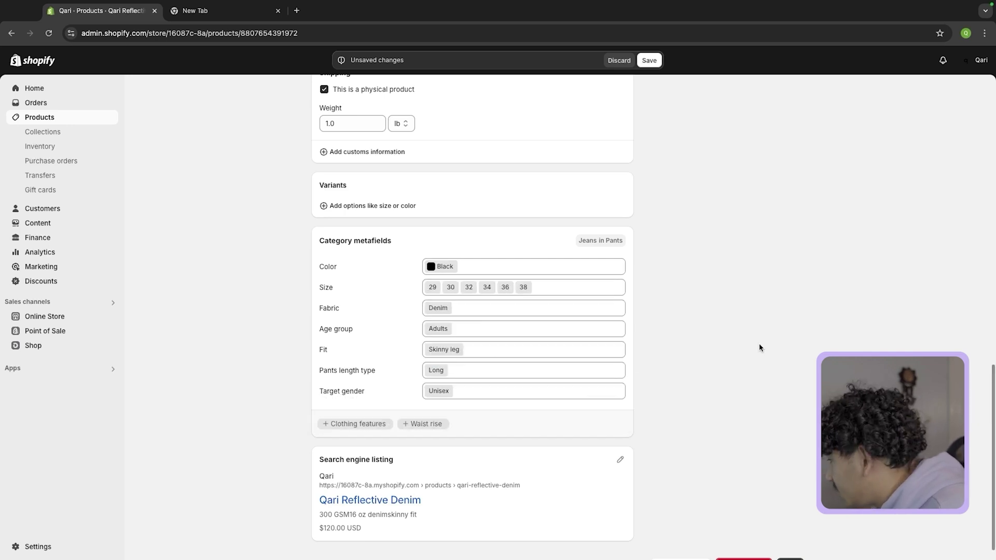
scroll(510, 316, up, 2)
scroll(510, 299, down, 2)
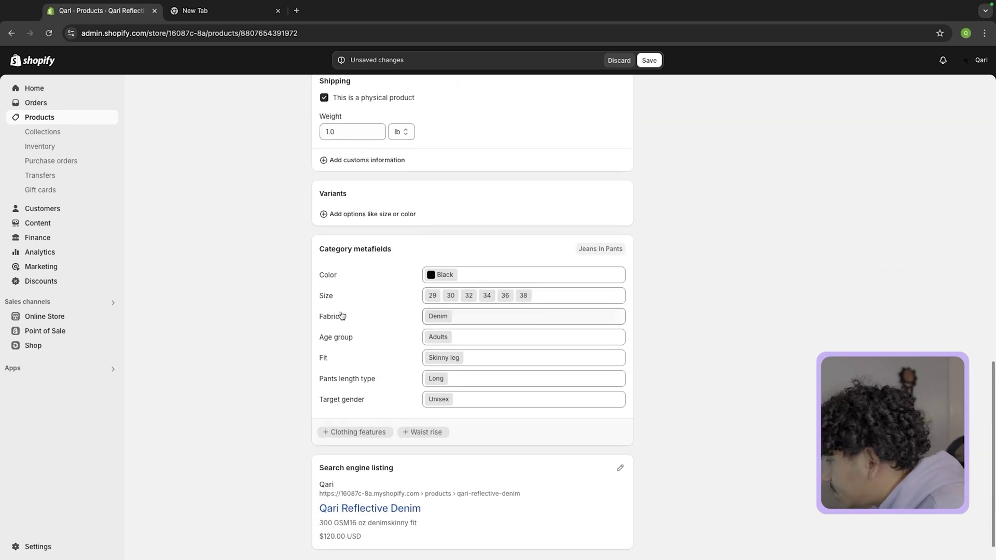
Return to the store's product list.
key(super+bracketleft)
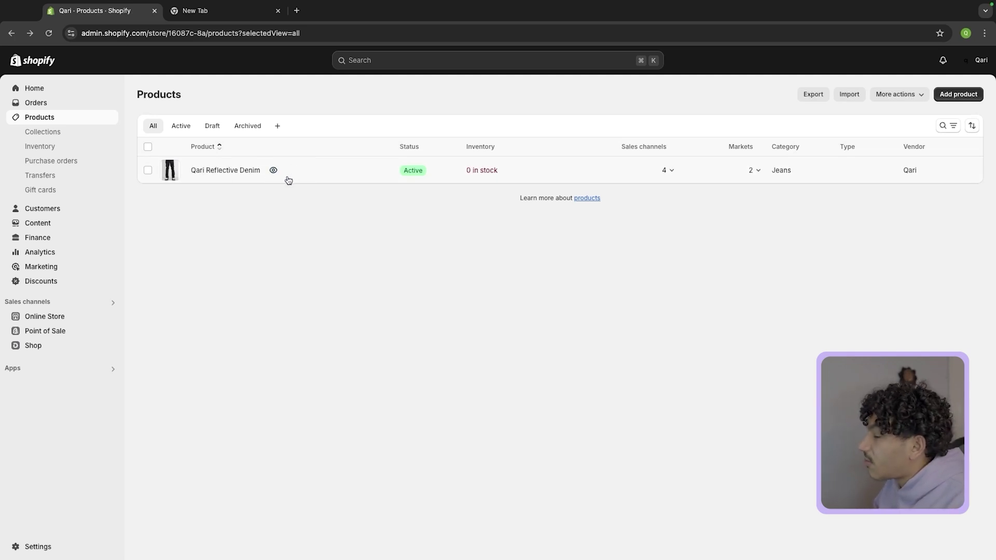
drag(307, 185, 469, 254)
click(529, 170)
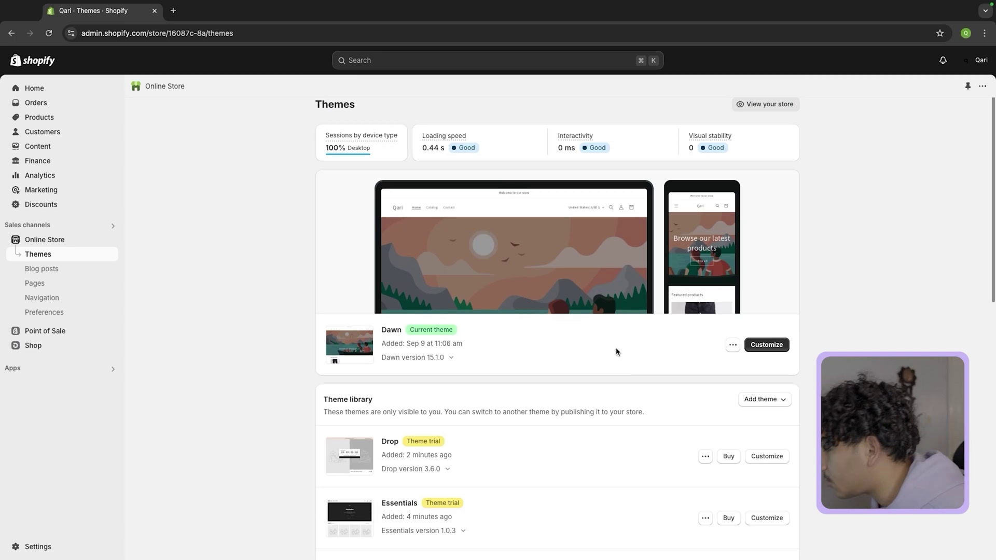
Look through the theme library and popular free themes, and open the Essentials theme for customization.
scroll(639, 350, down, 8)
scroll(629, 376, up, 8)
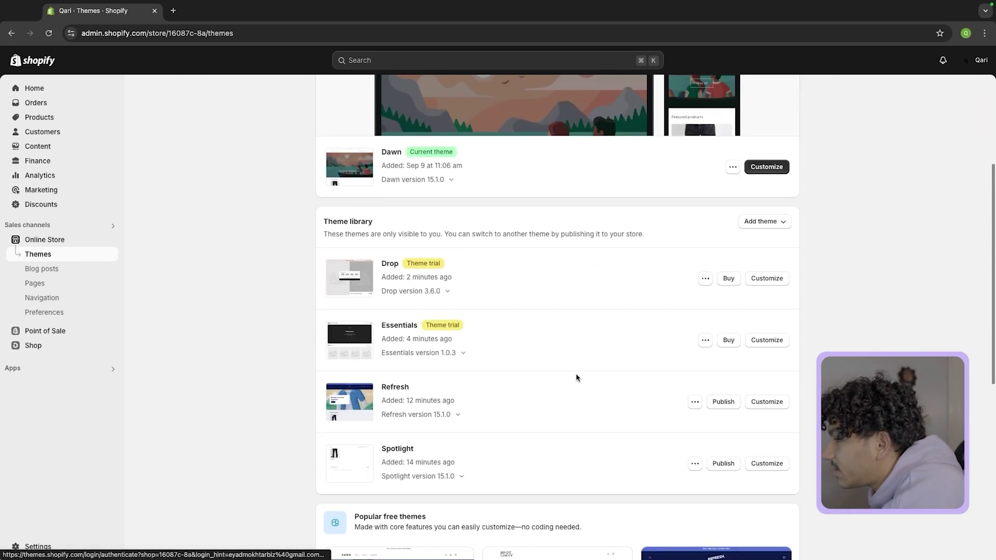
scroll(559, 379, down, 6)
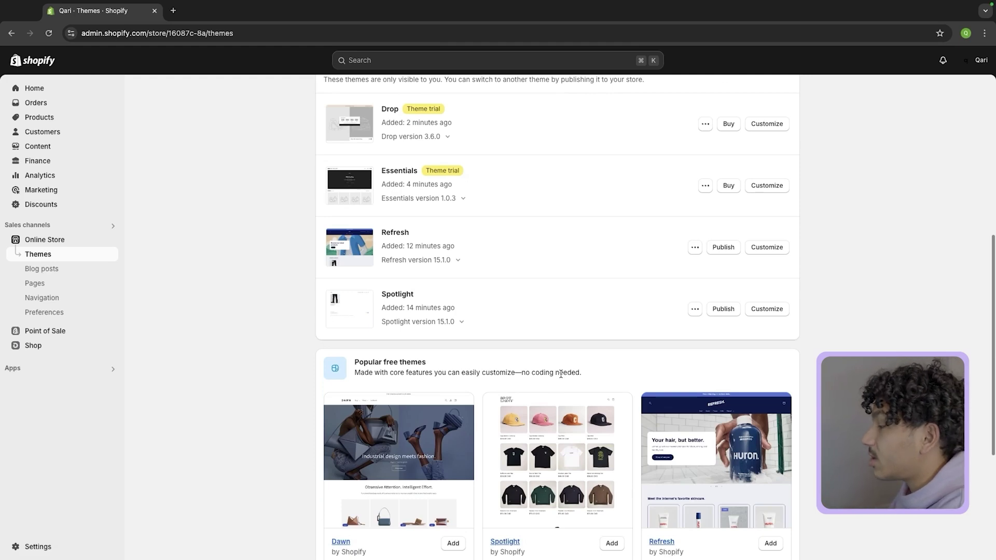
scroll(561, 374, down, 4)
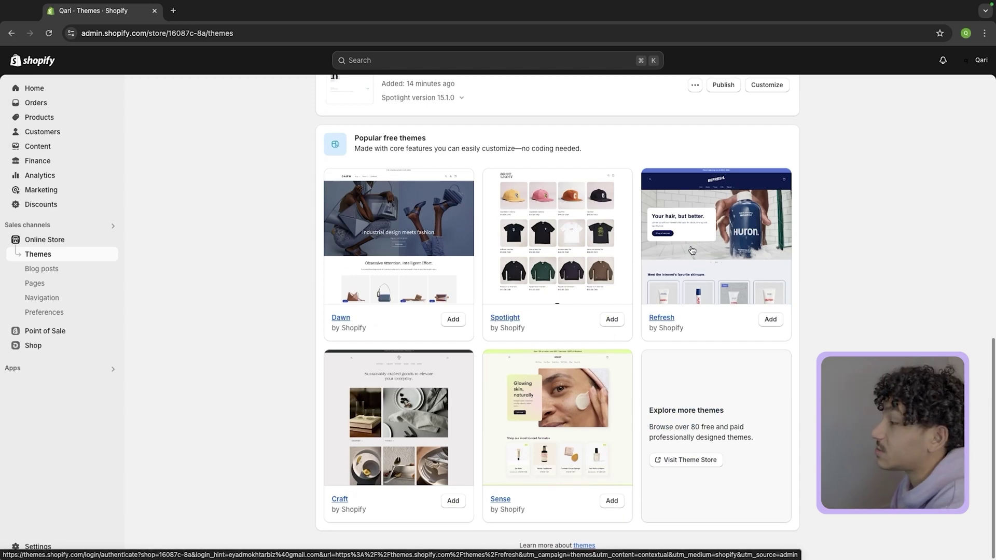
scroll(692, 250, up, 7)
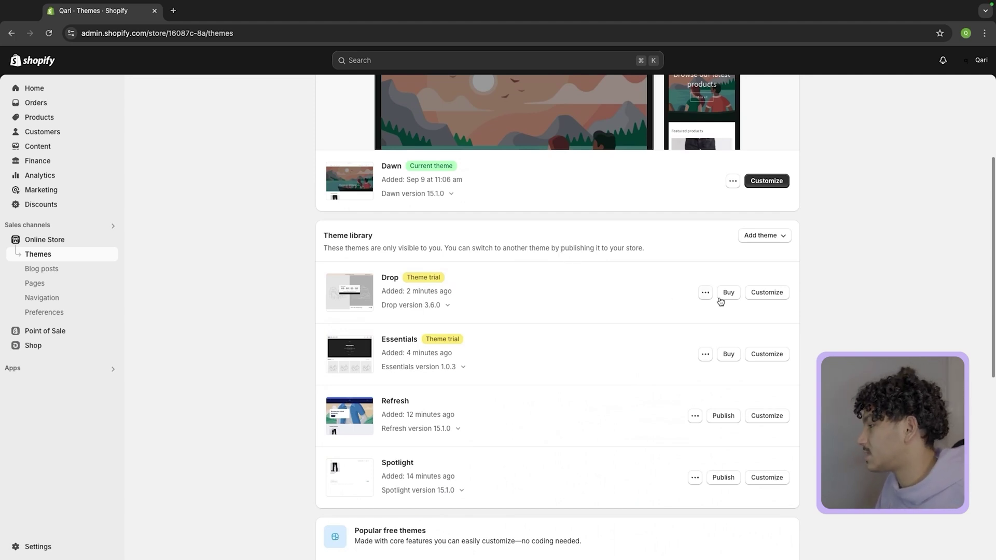
click(767, 355)
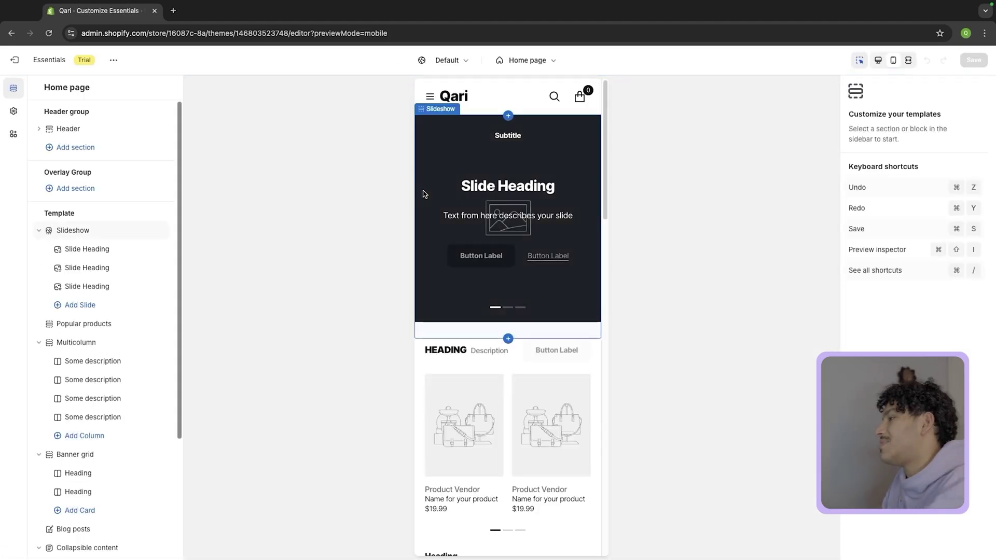
Switch the Essentials preview from mobile to desktop and inspect the Slideshow and Popular products sections.
click(470, 150)
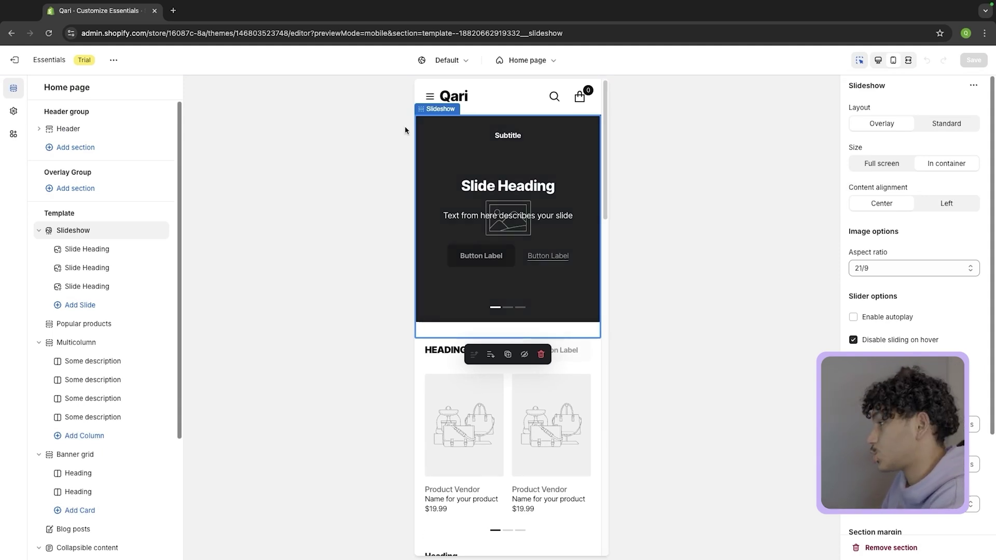
click(878, 60)
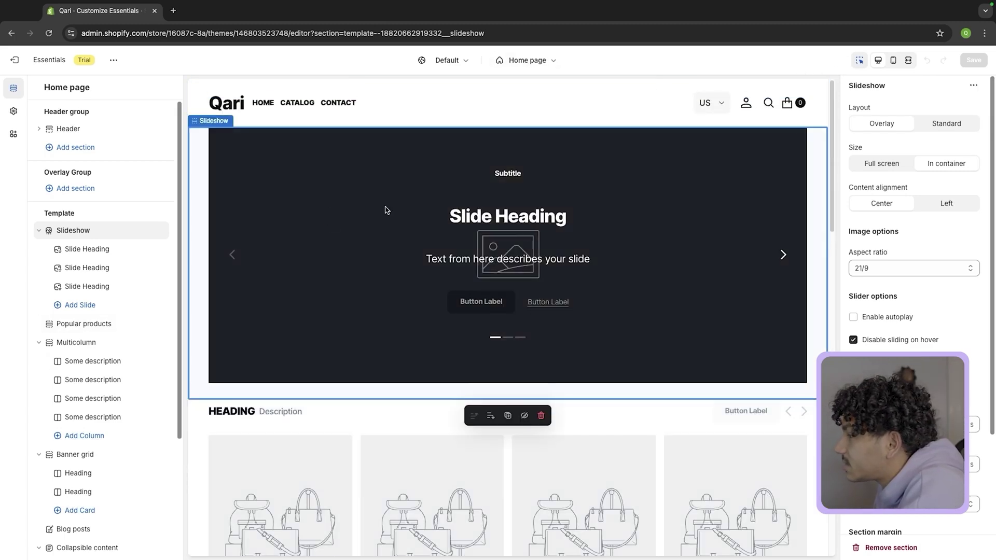
scroll(385, 210, down, 5)
click(356, 211)
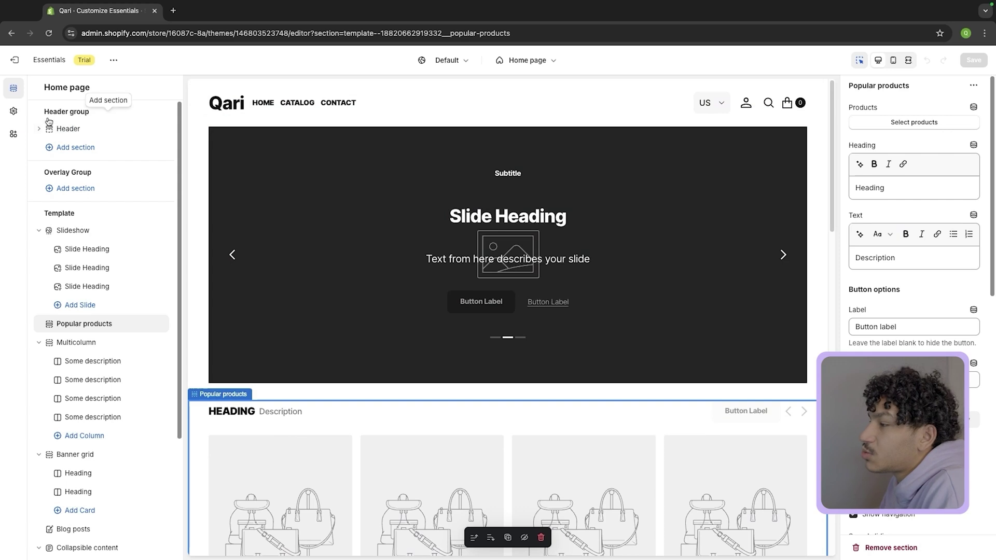
Set the theme's favicon to the qari_1 PNG image in the theme settings.
click(13, 111)
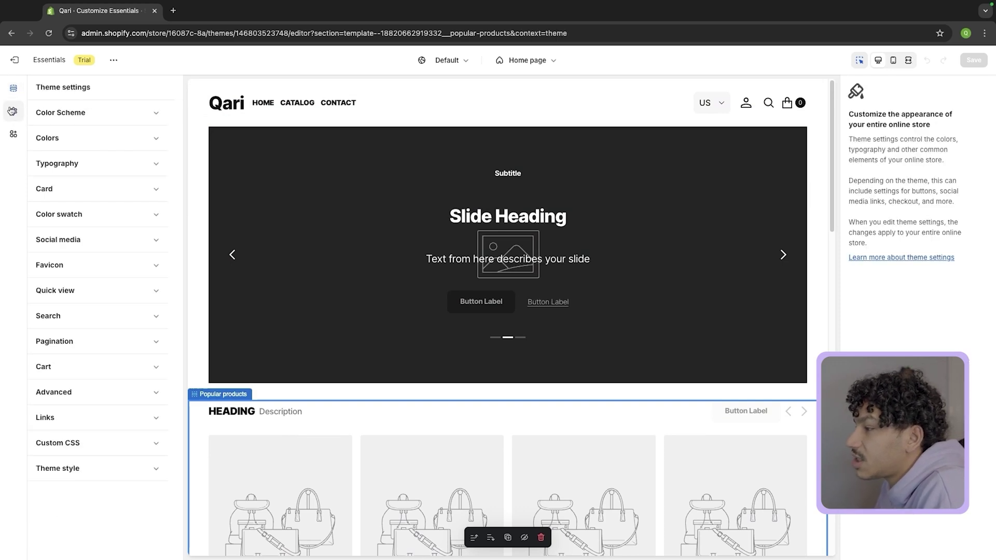
click(103, 265)
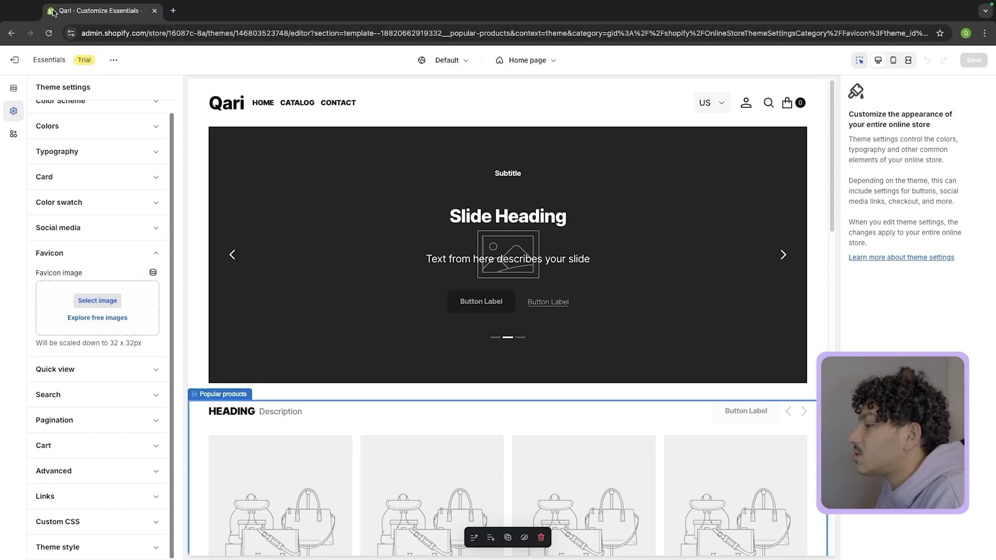
click(98, 300)
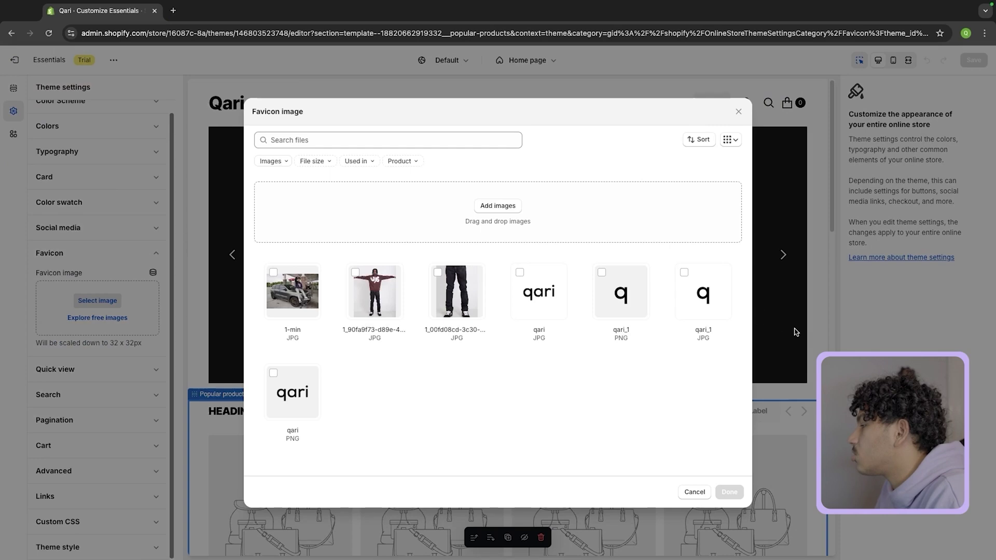
click(615, 269)
click(729, 492)
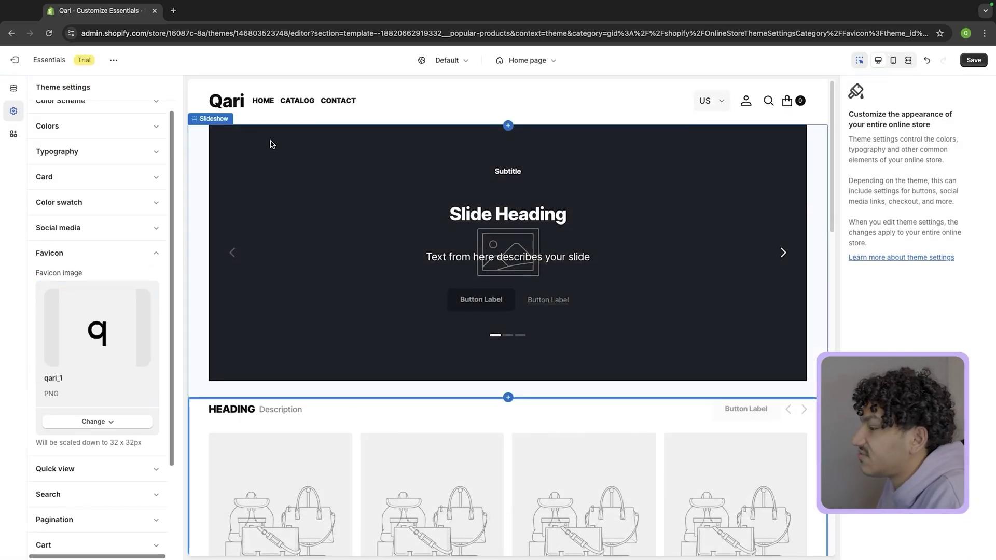
Examine the theme's social media account fields and the site color scheme options.
click(133, 228)
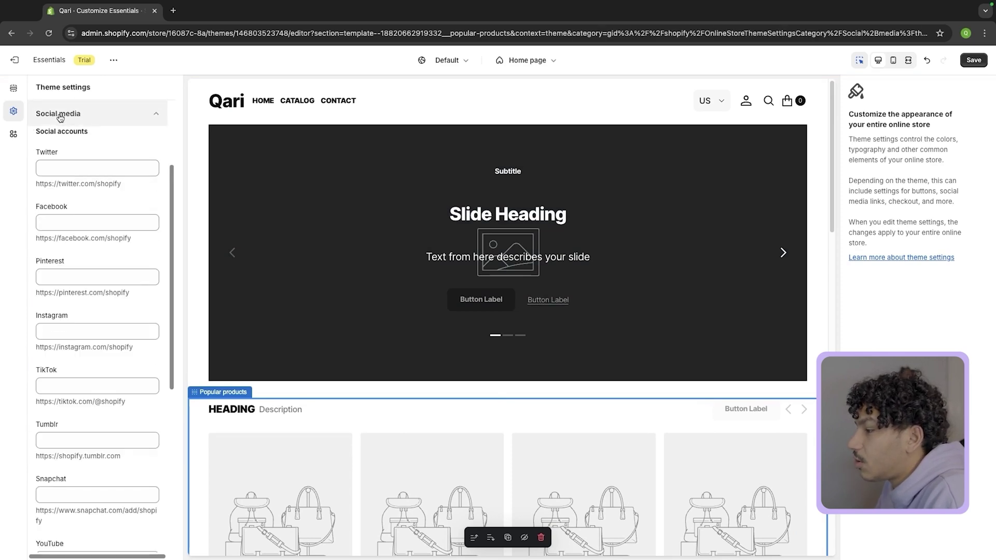
click(71, 113)
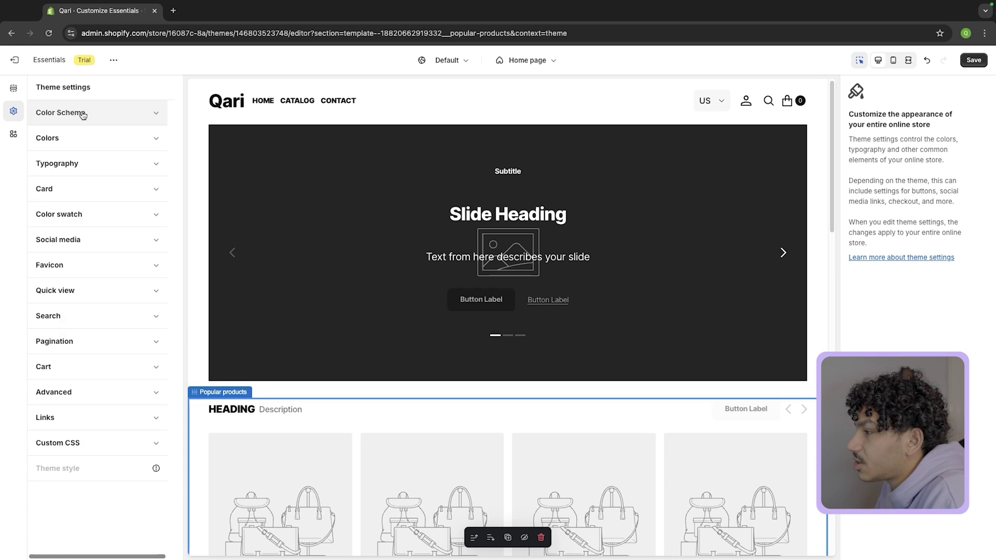
click(83, 113)
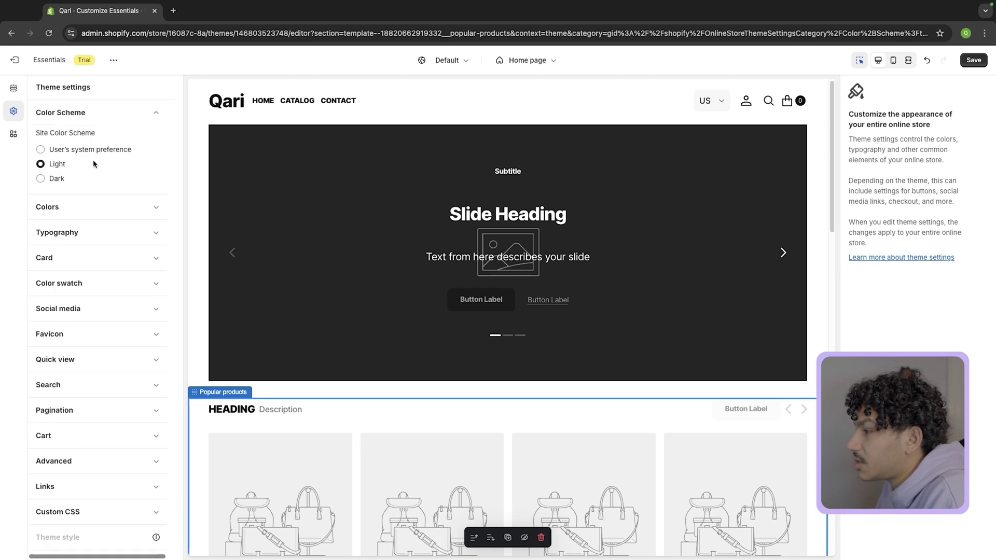
click(71, 118)
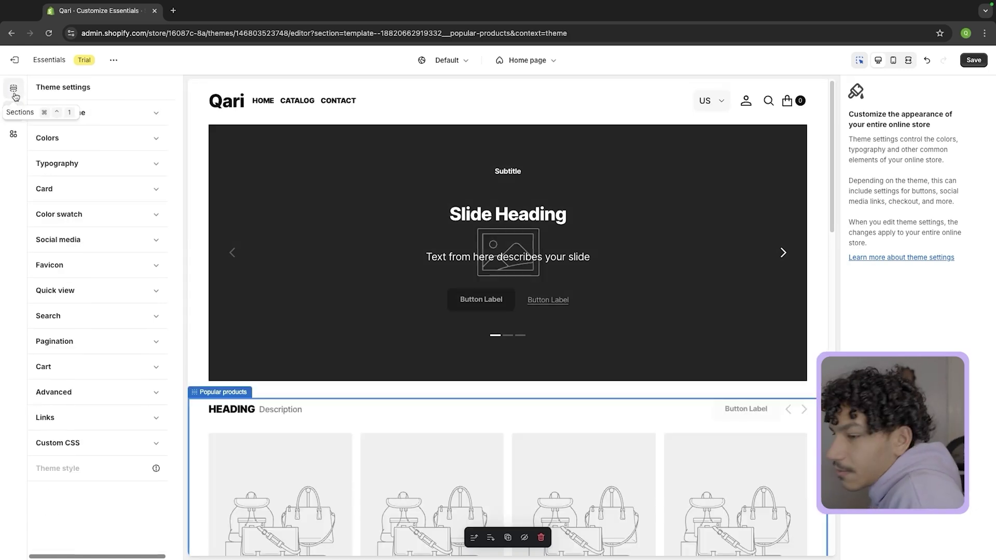
Return to the home page sections and look over the template from the slideshow down through the page.
click(14, 93)
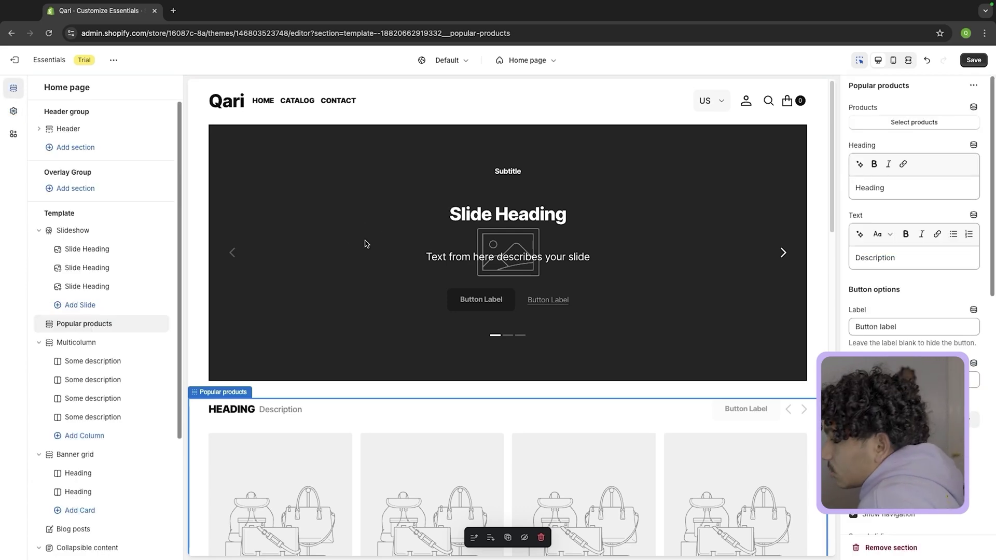
click(290, 201)
scroll(142, 307, down, 3)
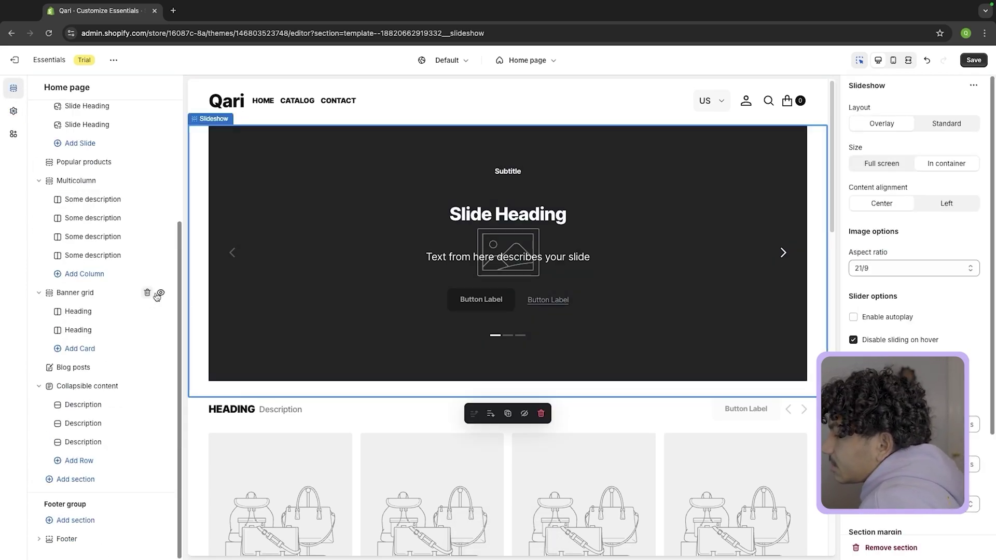
scroll(425, 258, down, 15)
scroll(419, 254, up, 10)
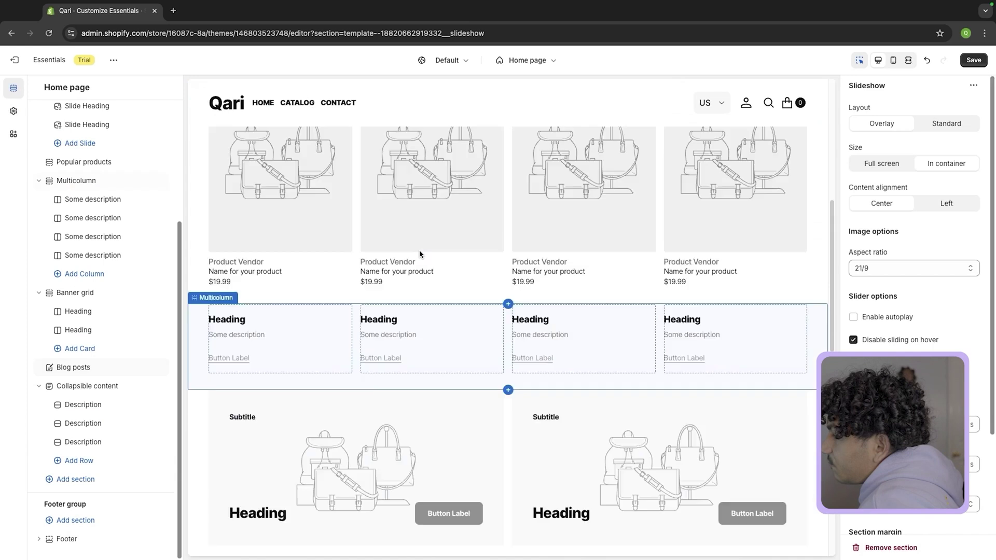
scroll(419, 252, up, 5)
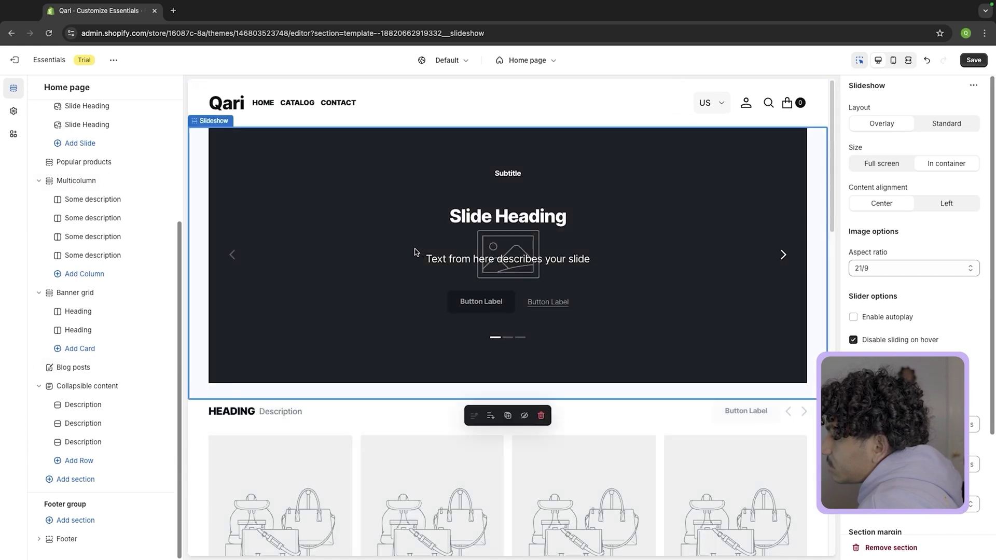
click(785, 255)
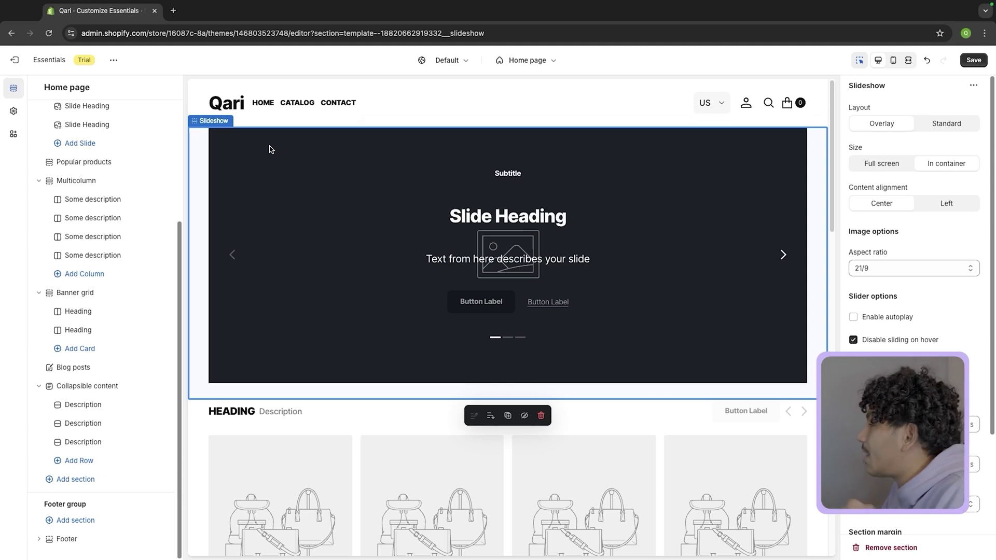
Check the Slideshow section's options and delete its second and third slides, keeping only the first.
scroll(104, 181, up, 4)
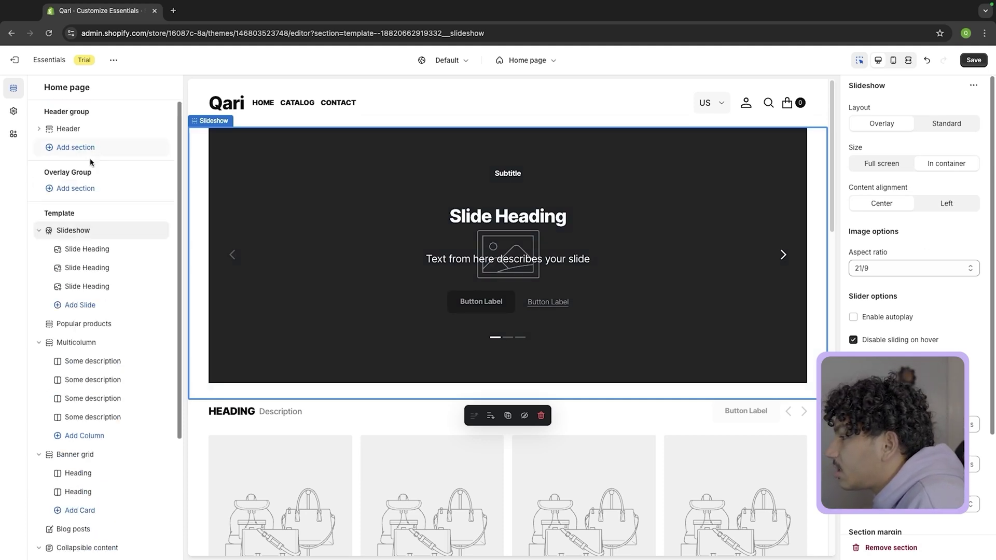
click(98, 232)
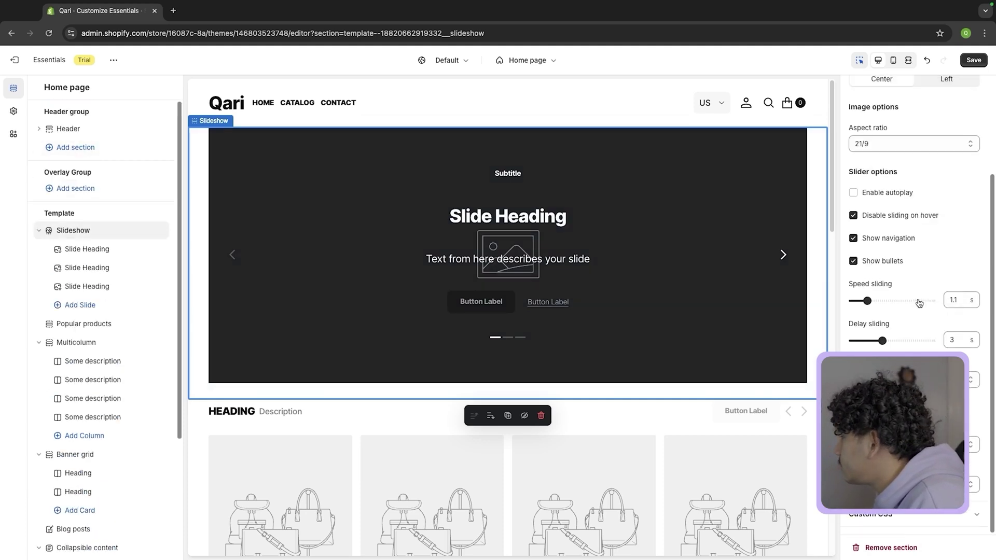
click(94, 251)
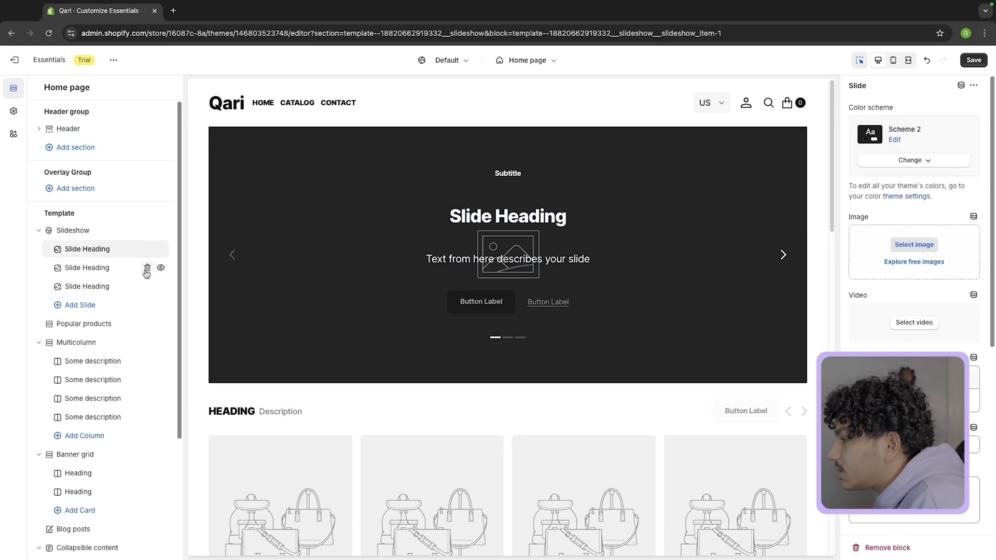
click(147, 268)
click(147, 268)
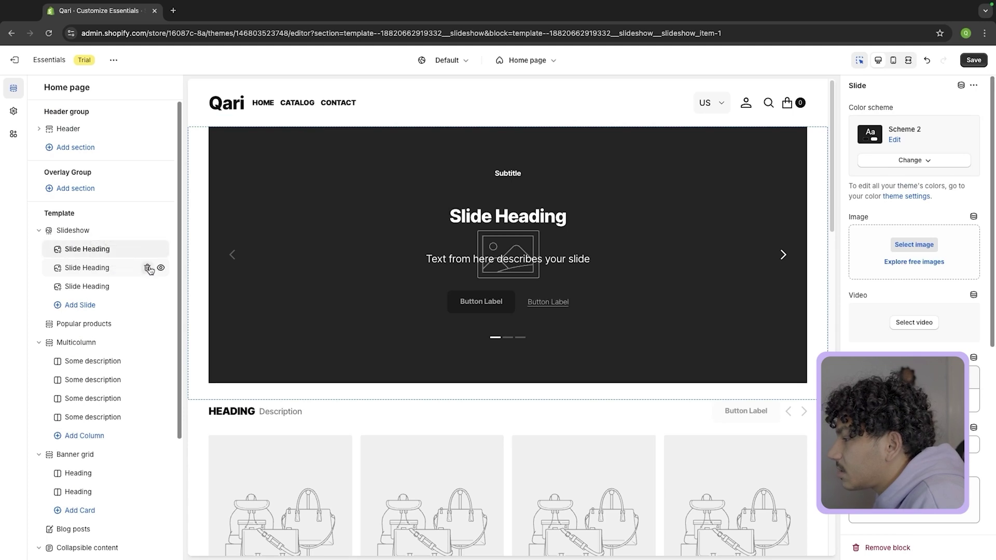
Set the remaining slide's image to the 1-min JPG from the store files.
click(916, 245)
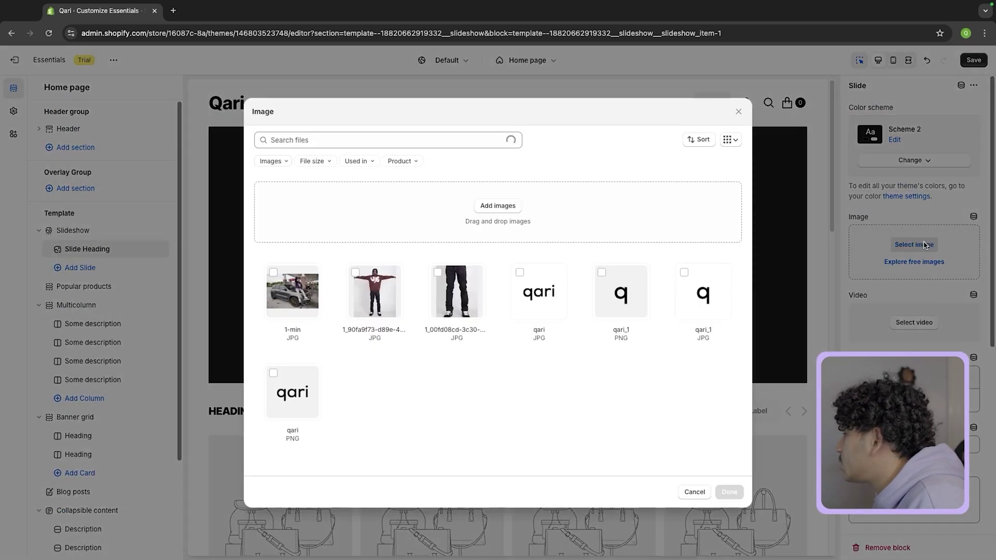
click(294, 290)
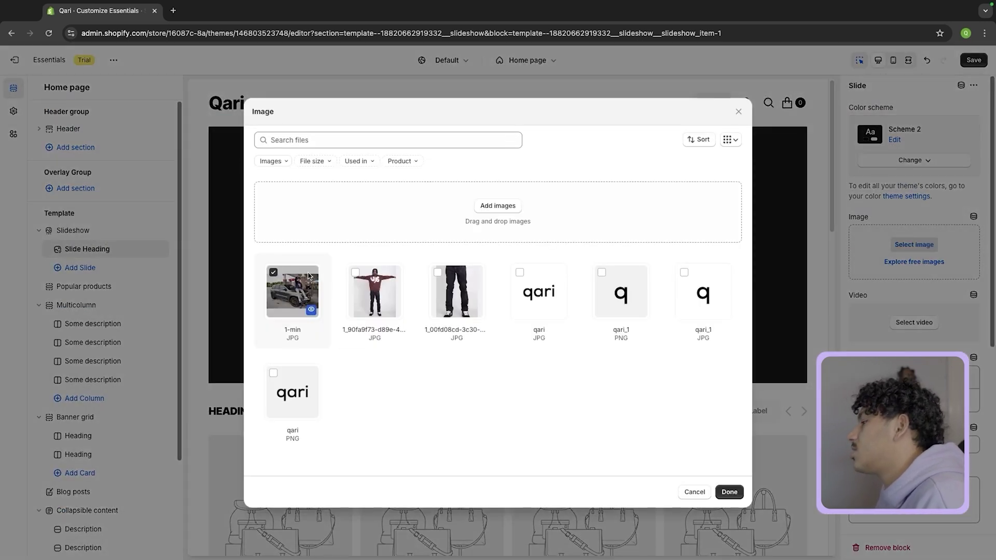
click(729, 493)
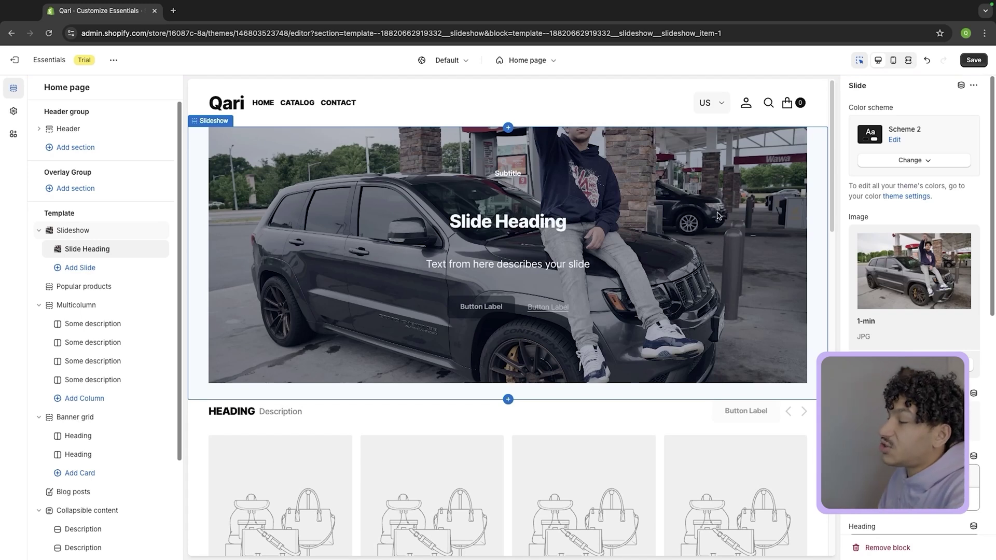
Look through the Slideshow section's layout, image, slider and spacing options.
click(745, 240)
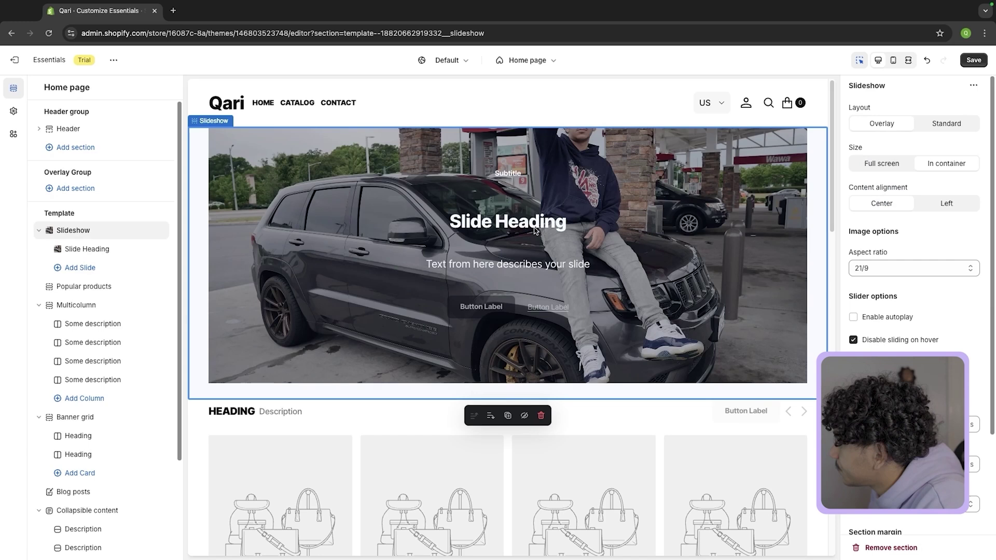
scroll(913, 260, down, 3)
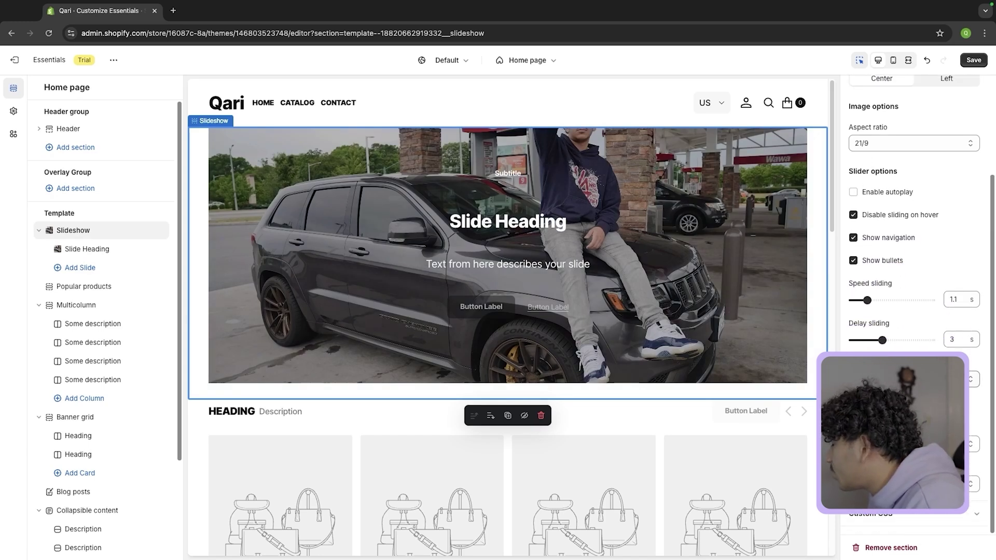
click(913, 379)
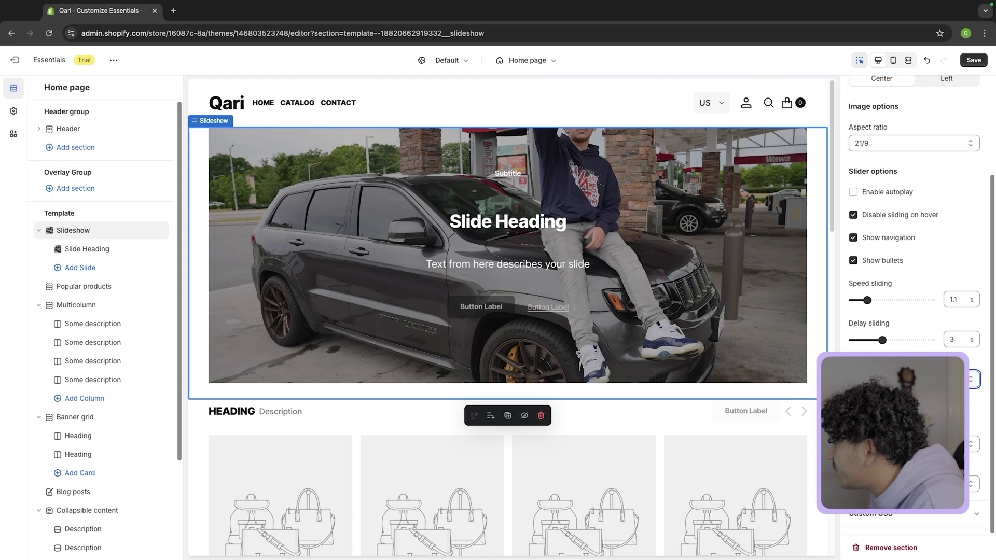
key(Return)
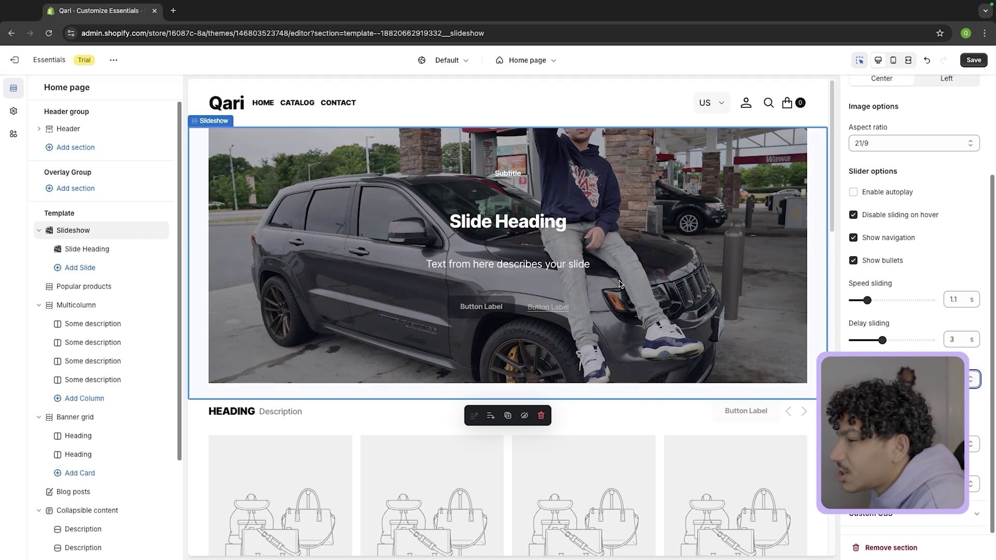
click(643, 434)
scroll(582, 327, up, 5)
click(490, 198)
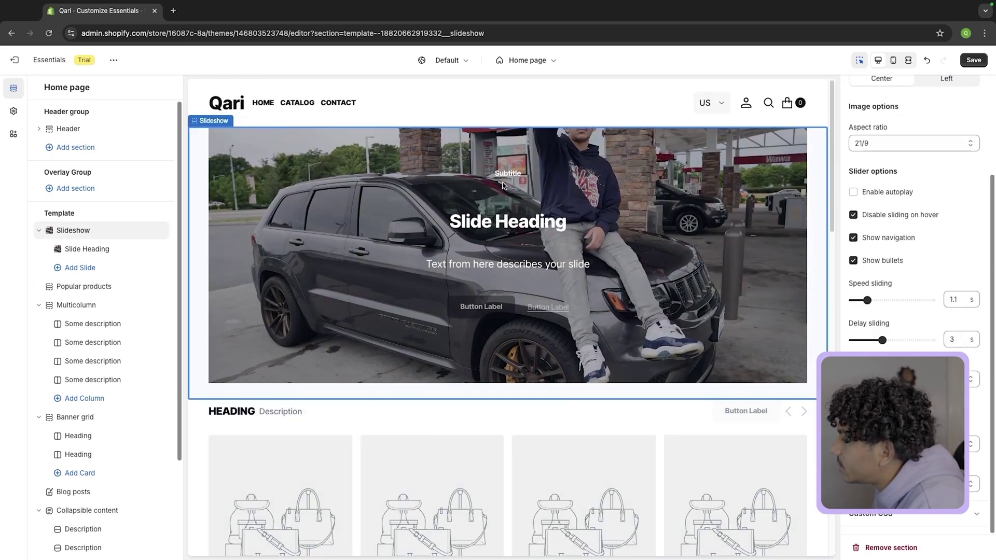
scroll(927, 244, up, 3)
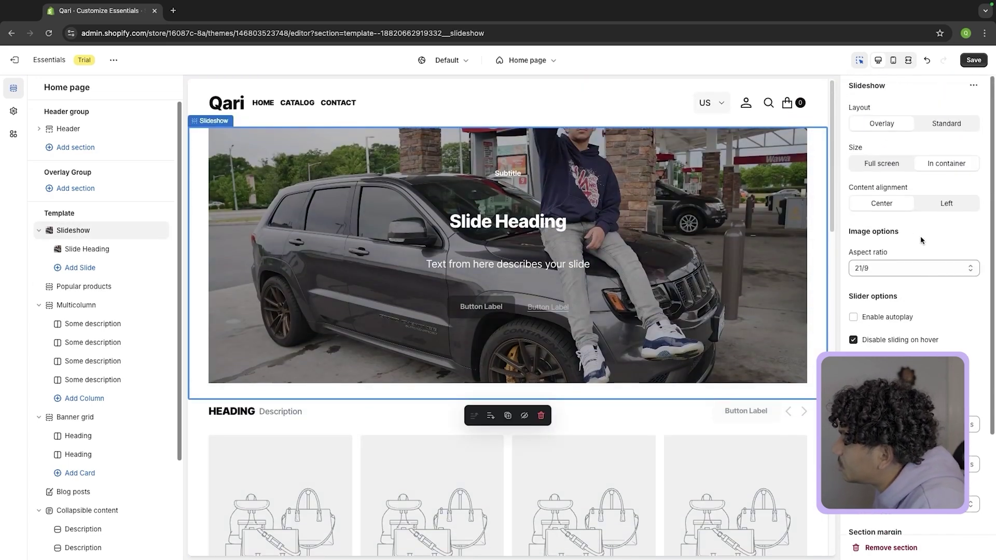
scroll(881, 249, down, 3)
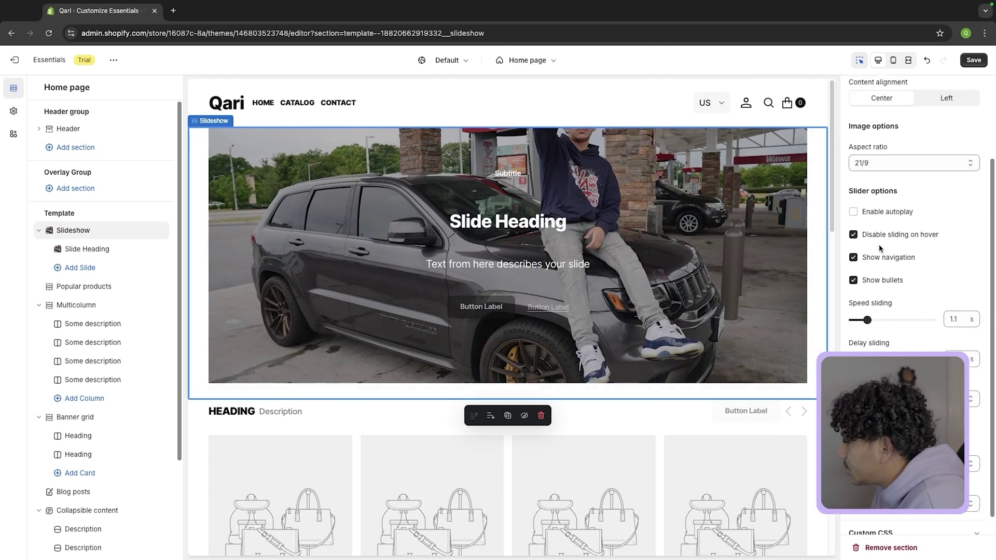
Clear the Subheading text of the slide that shows the 1-min image.
click(103, 249)
scroll(932, 262, down, 2)
scroll(931, 262, down, 3)
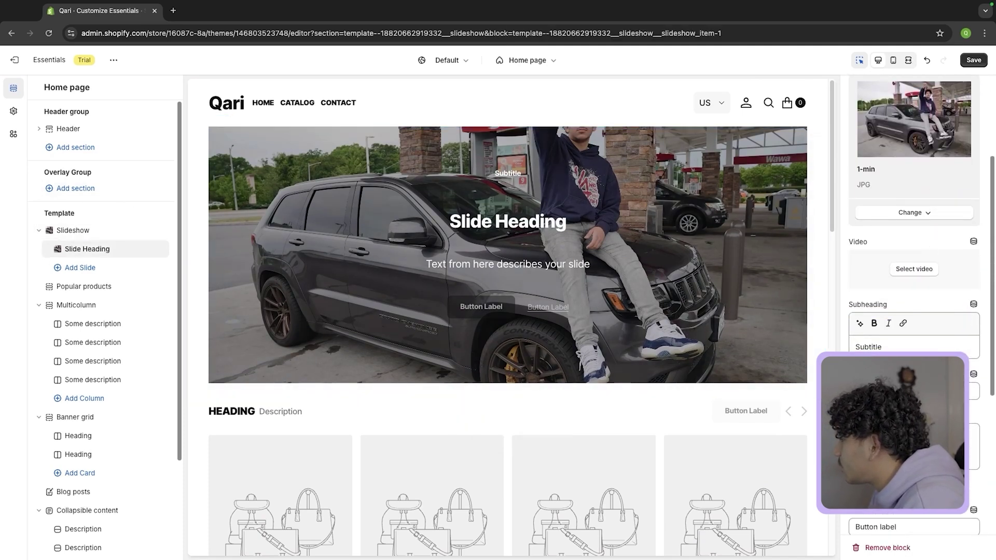
drag(856, 347, 994, 363)
key(BackSpace)
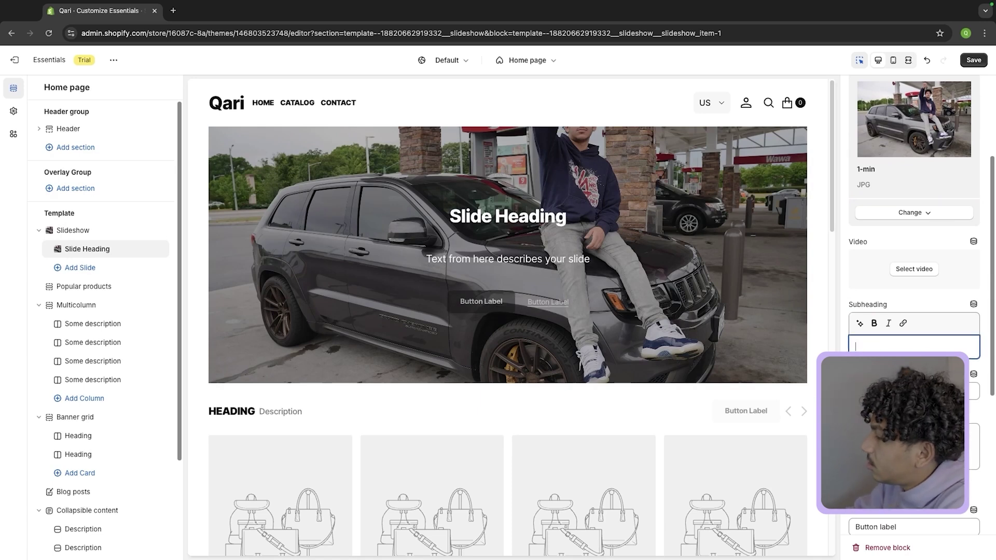
Try "Qari Denim" as the slide's subheading and clear it again.
text(Qari D)
key(BackSpace)
text(RDenim)
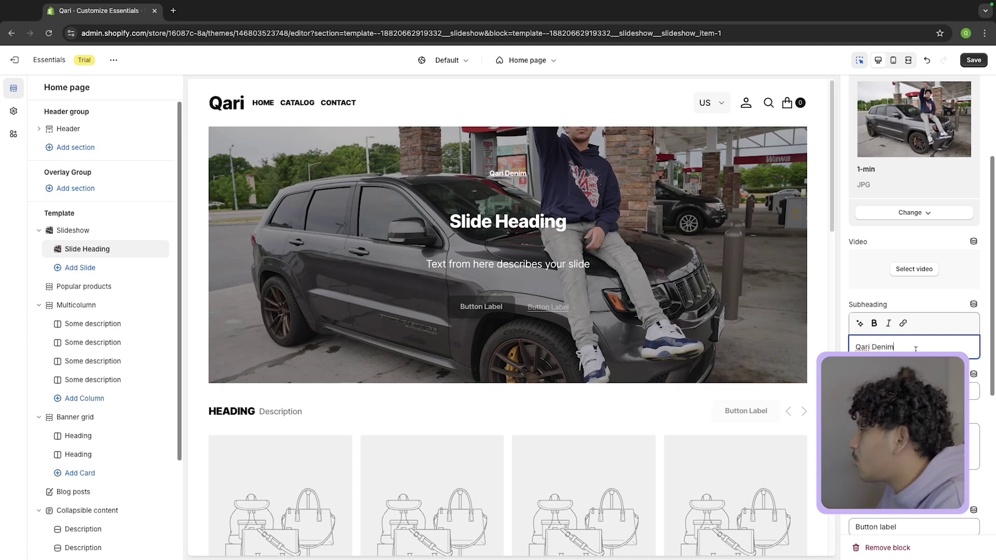
key(ctrl+a)
key(BackSpace)
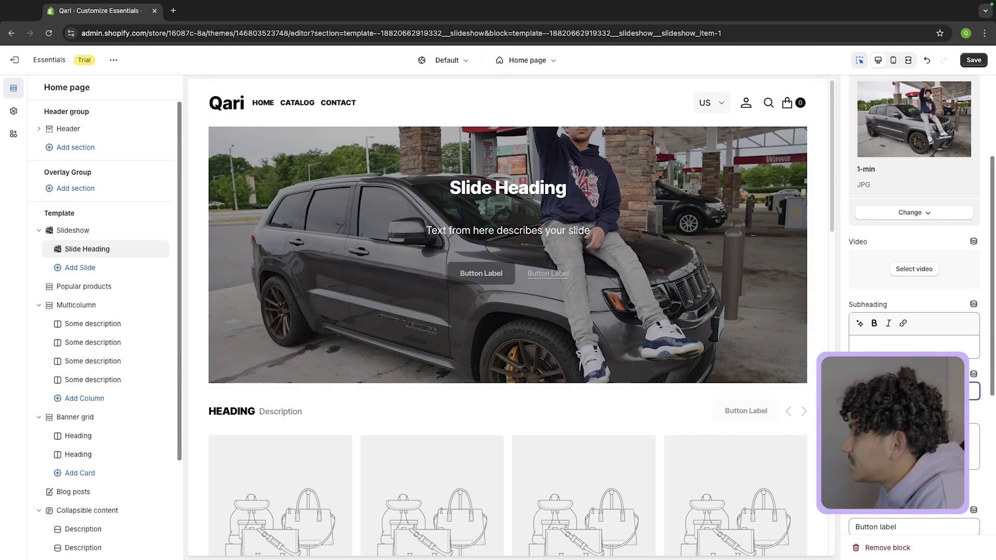
Change the slide's heading to "Qari Reflective Jeans" and empty its description text.
text(Qari Reflectiv)
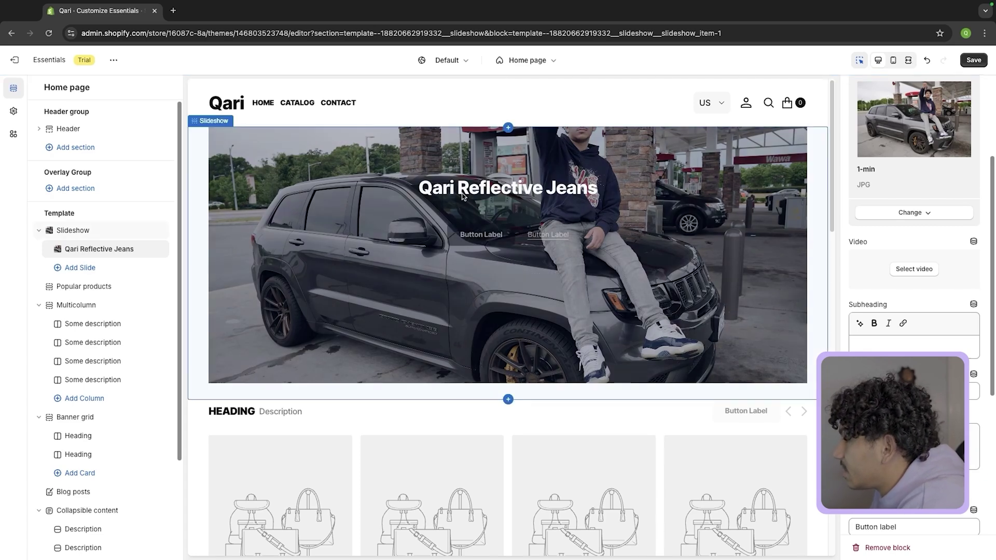
Label the slide's primary button "Shop Now" and clear the secondary button's label.
scroll(914, 234, down, 4)
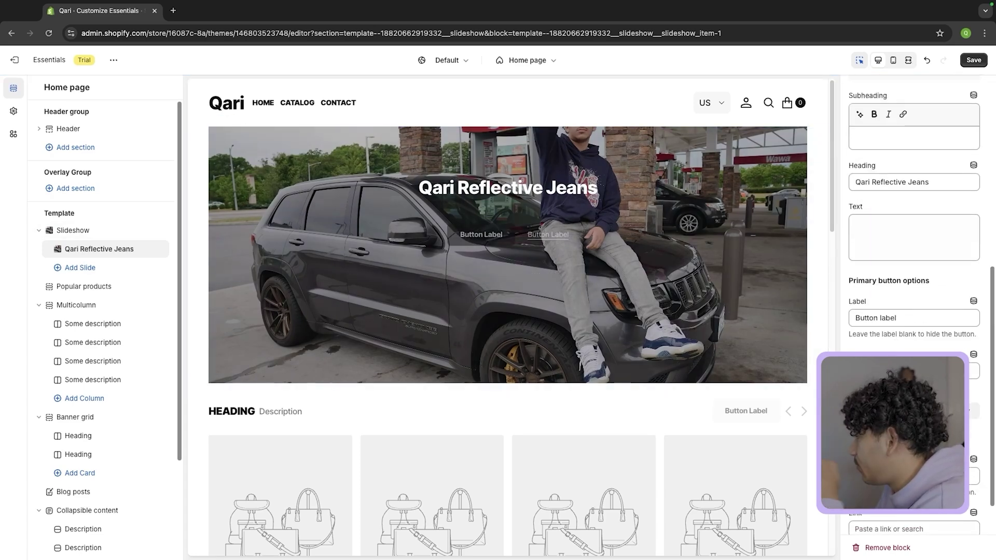
triple_click(915, 318)
key(BackSpace)
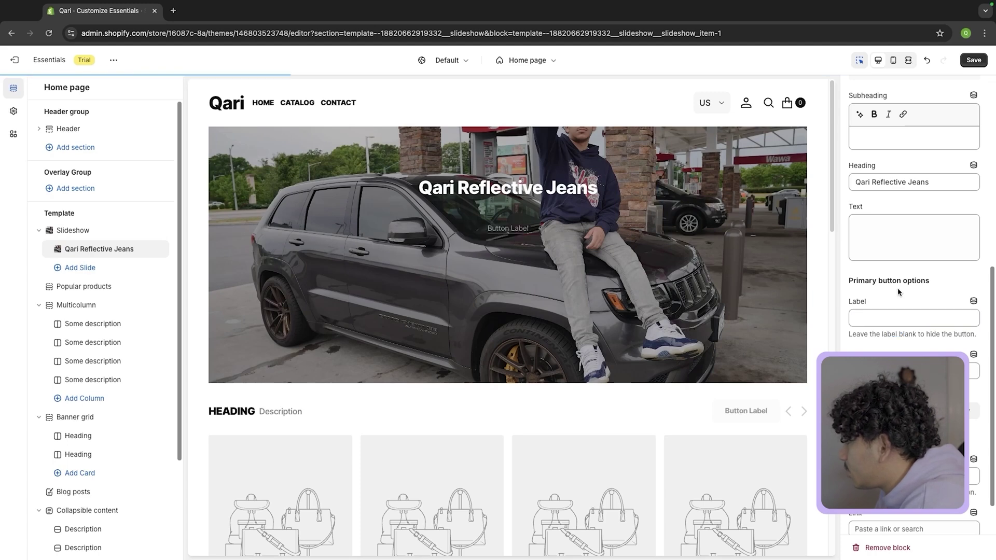
click(509, 235)
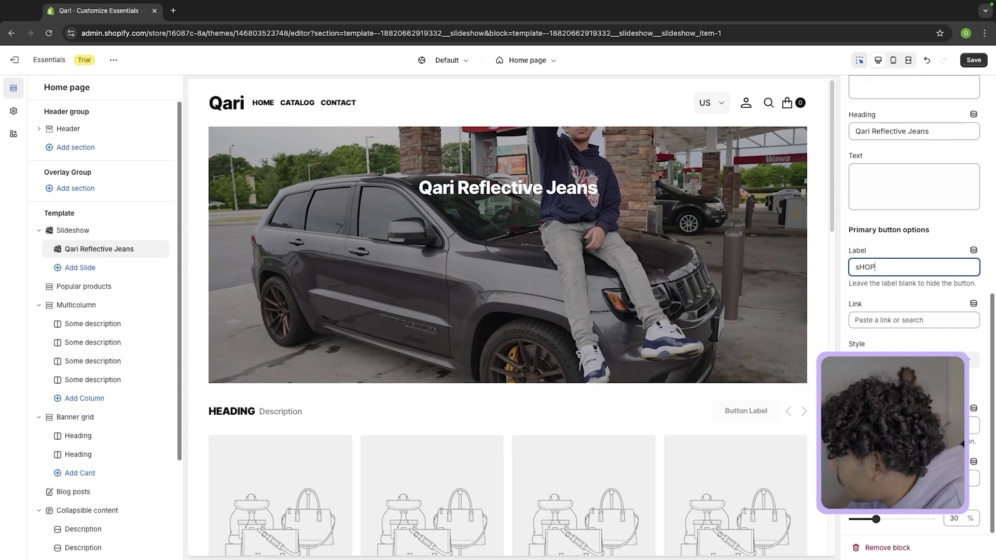
key(BackSpace)
key(BackSpace)
key(BackSpace)
key(BackSpace)
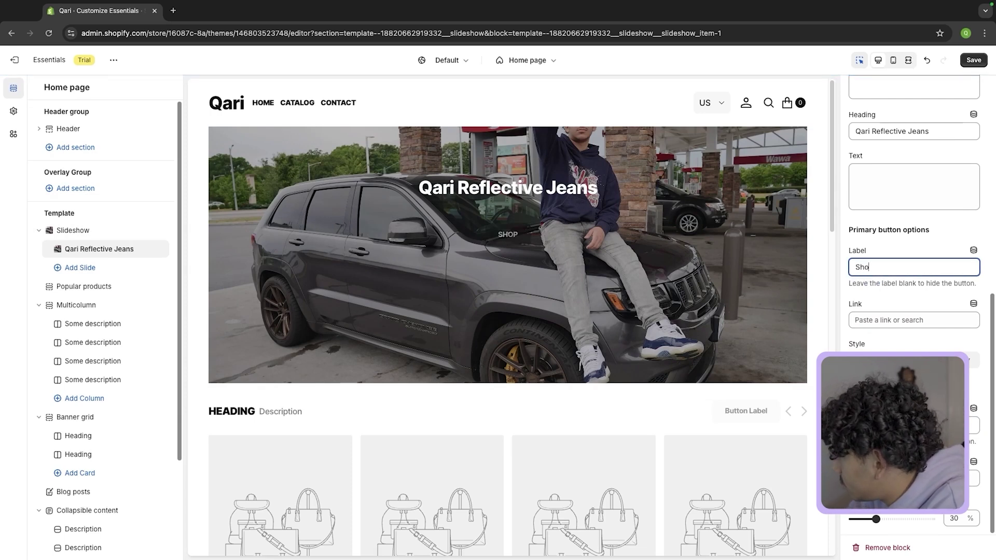
text(Shop Now)
Link the Shop Now button to the Qari Reflective Denim product and test it in the preview, returning to the home page.
click(880, 320)
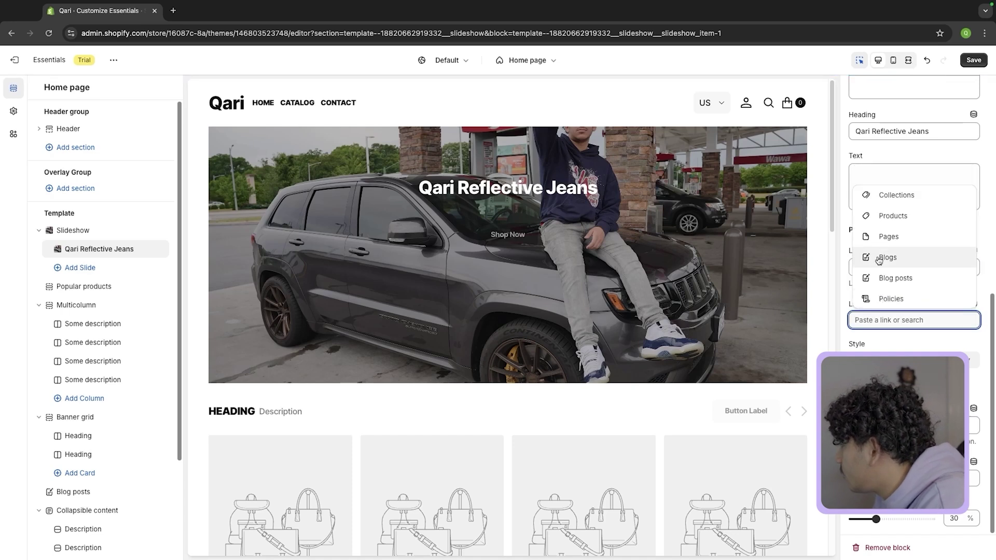
click(881, 217)
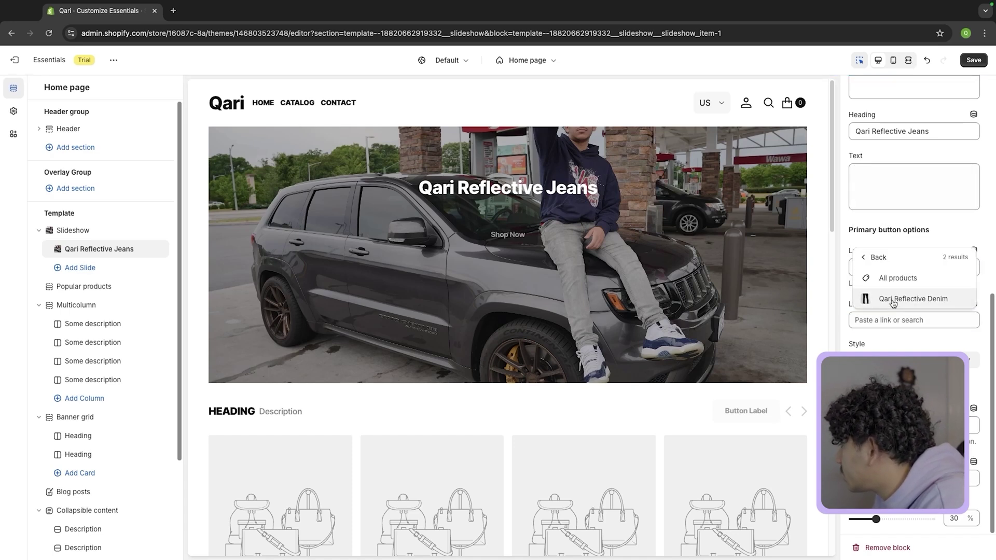
click(888, 300)
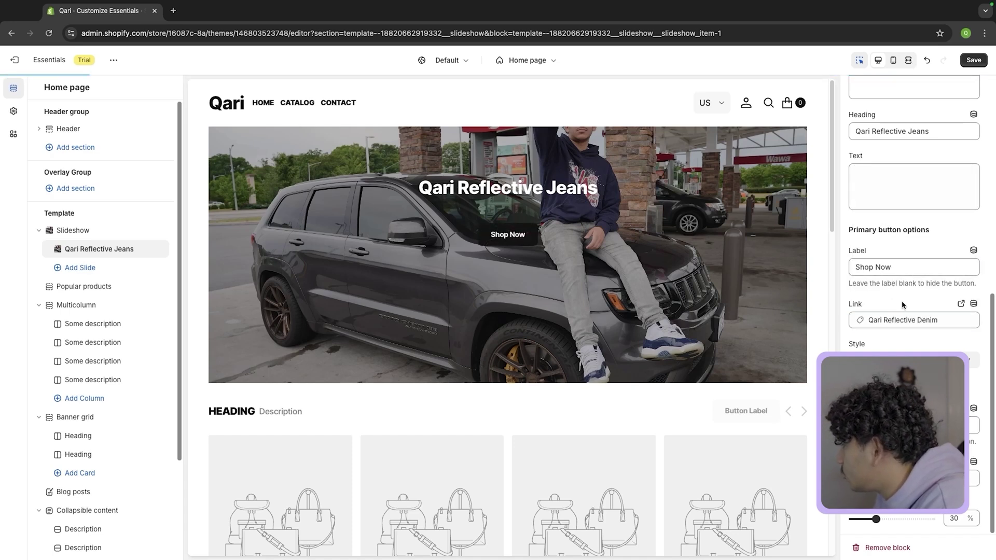
click(507, 237)
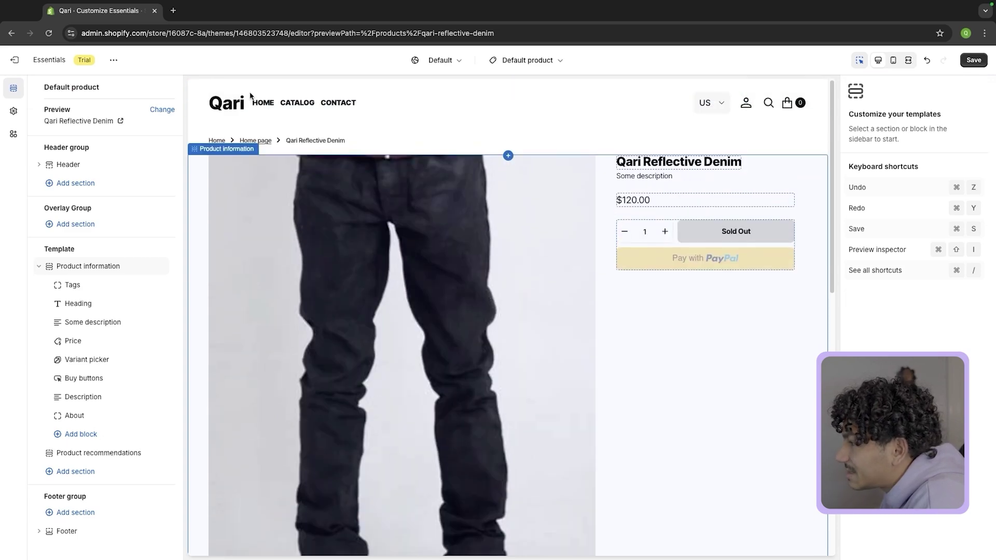
click(231, 102)
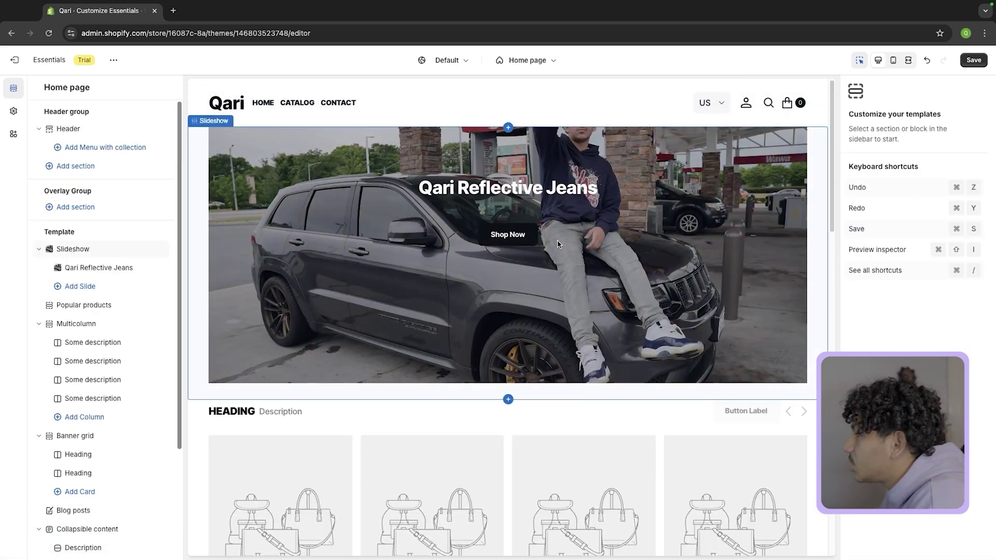
Try the Full screen aspect ratio on the Slideshow section.
click(541, 196)
click(903, 268)
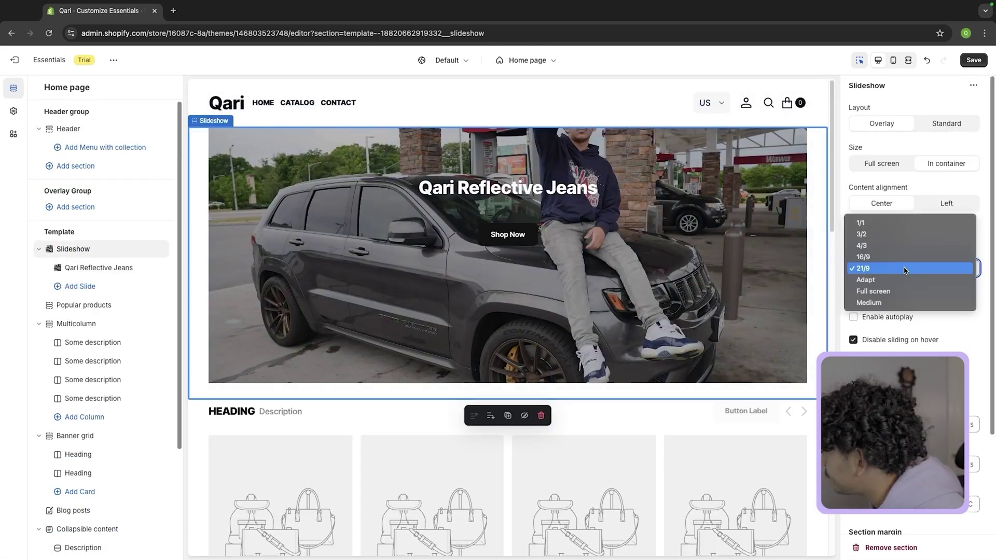
click(871, 270)
click(870, 270)
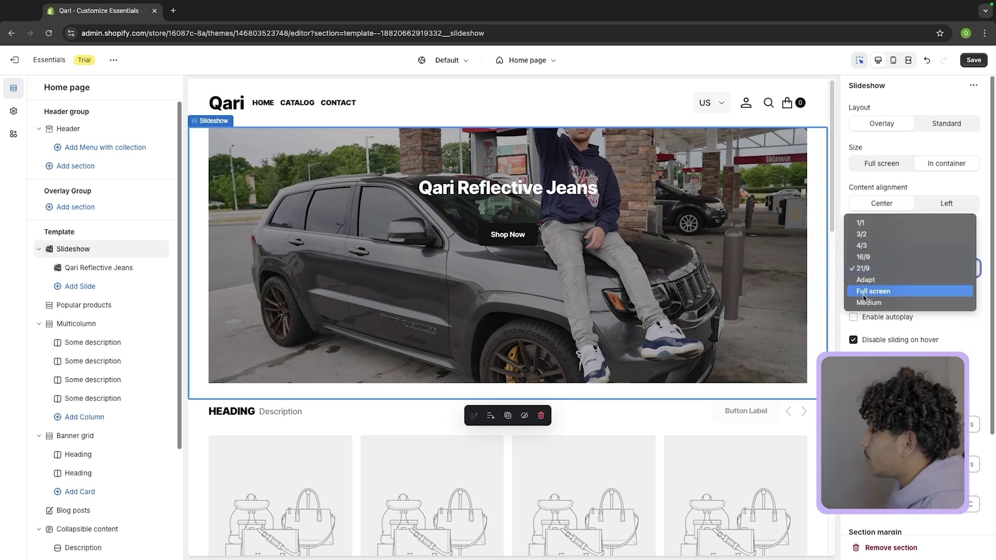
click(875, 291)
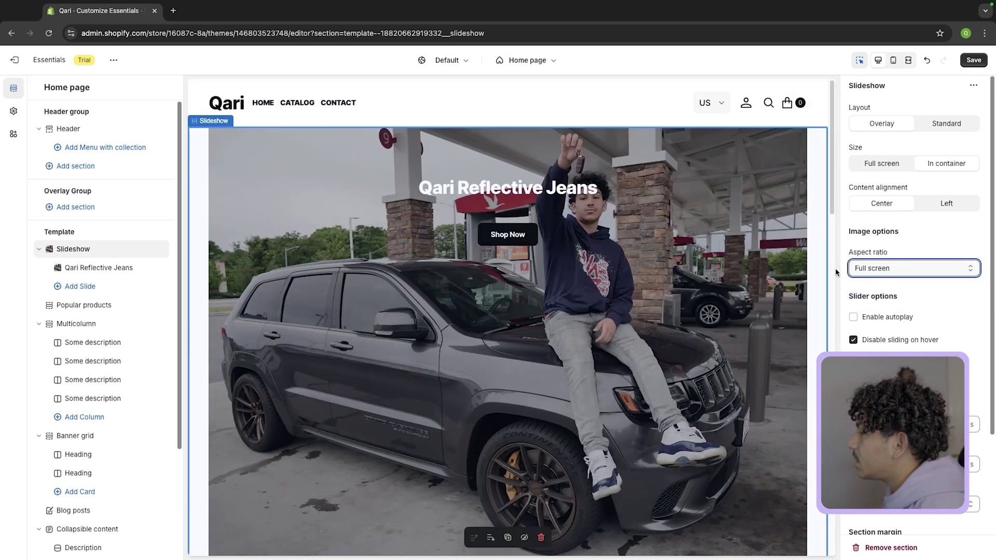
Set the slideshow's size to Full screen and its aspect ratio to 21/9, with Disable sliding on hover turned off.
click(853, 340)
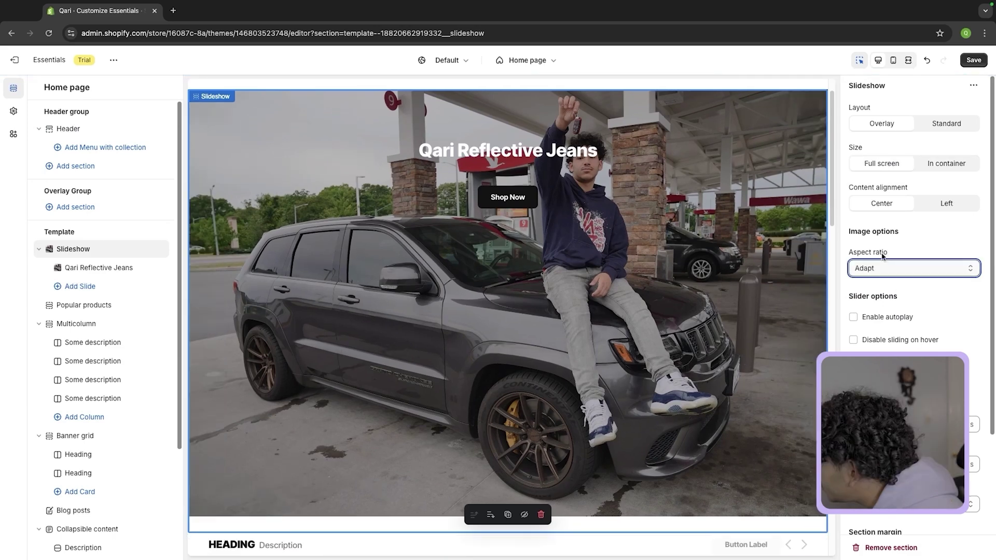
click(881, 263)
click(881, 255)
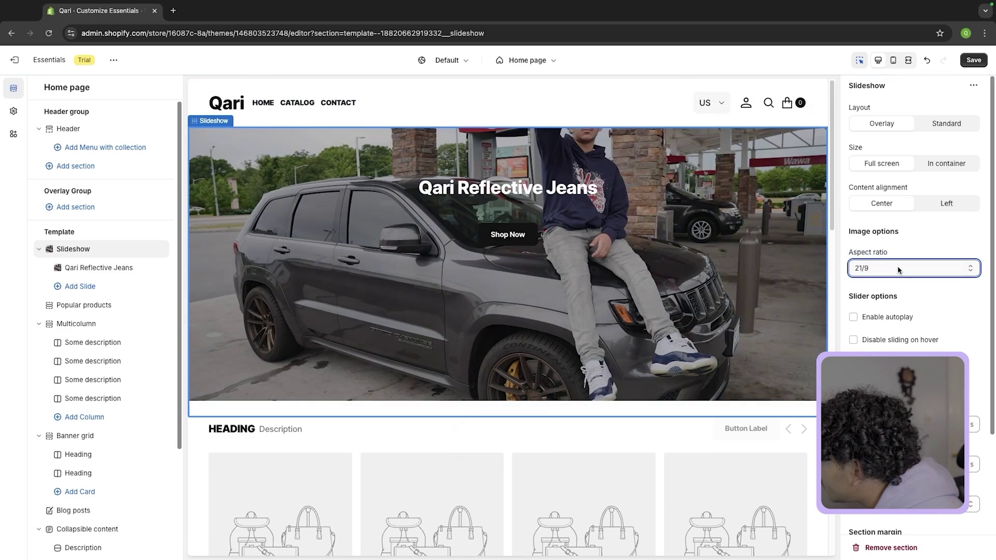
Try a 16/9 aspect ratio for the slideshow image and go back to 21/9.
click(879, 265)
click(876, 258)
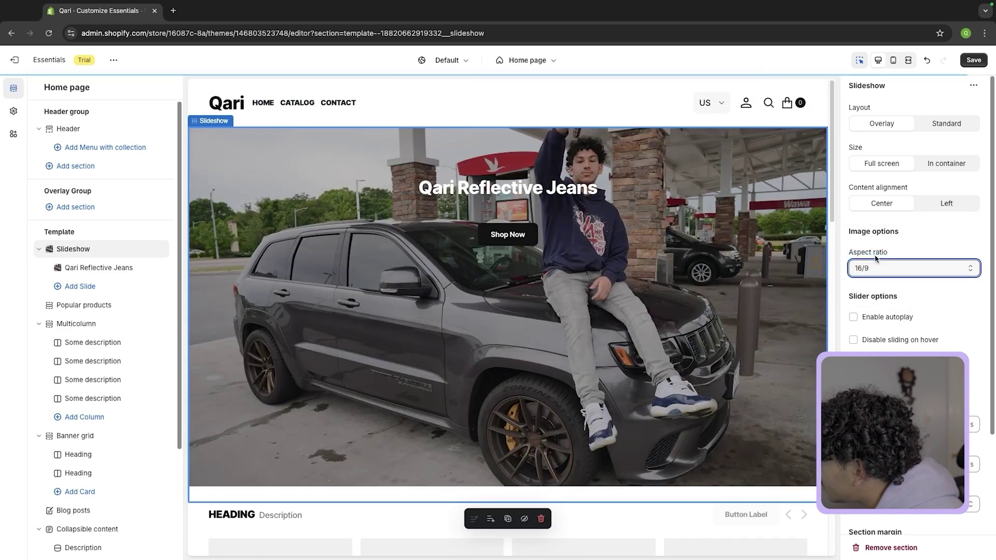
click(876, 262)
click(870, 290)
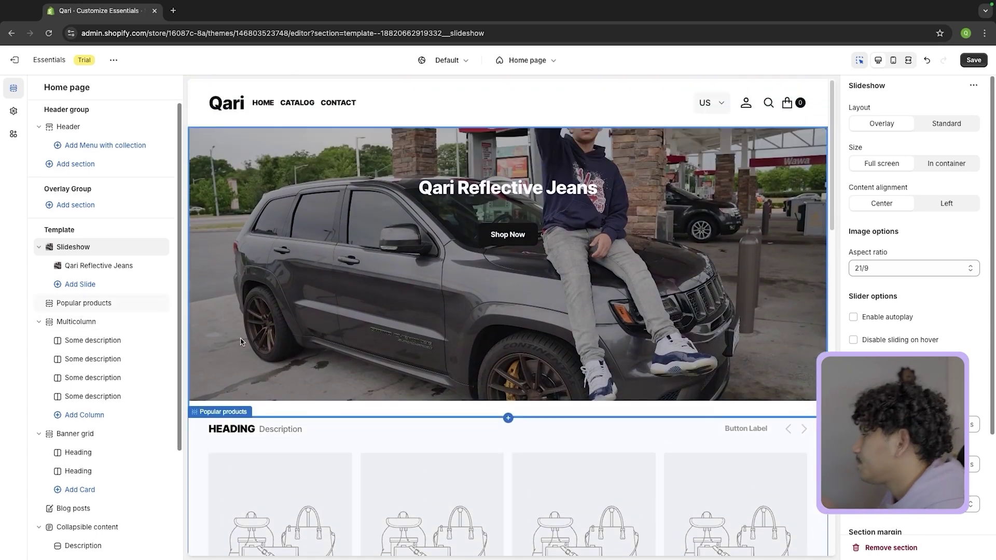
Change the heading of the Popular products section to "Reflective Denim".
click(370, 427)
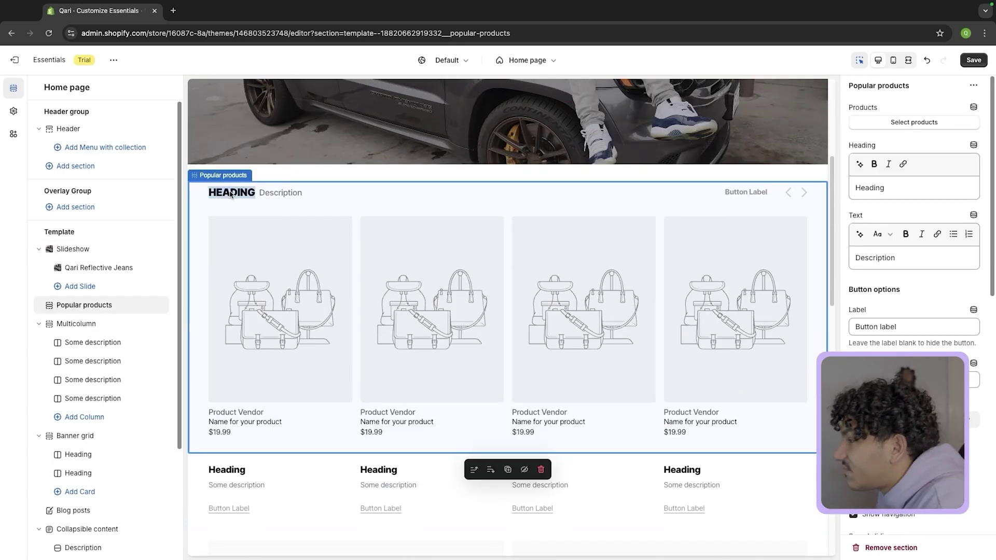
click(913, 193)
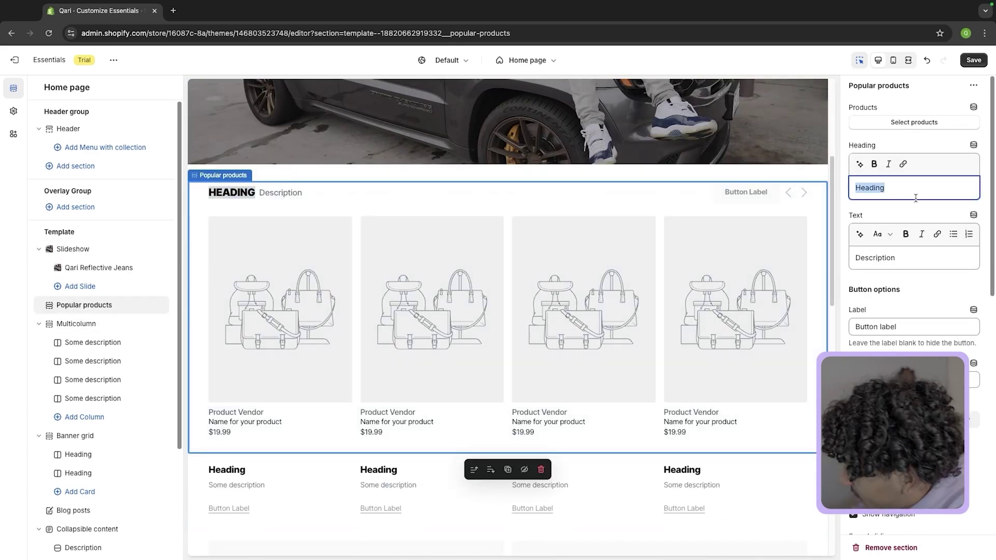
text(Refel)
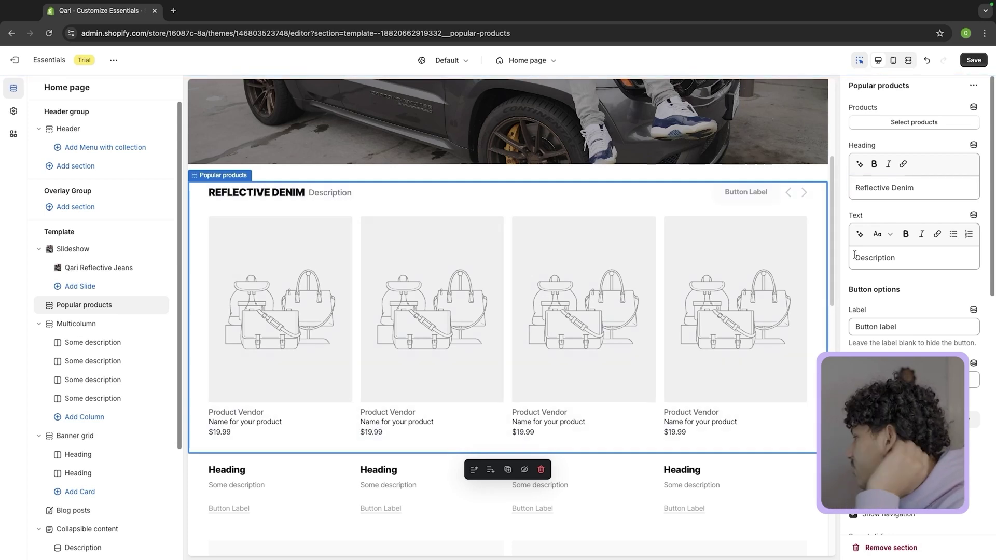
Add the Qari Reflective Denim product to the Popular products section.
click(937, 124)
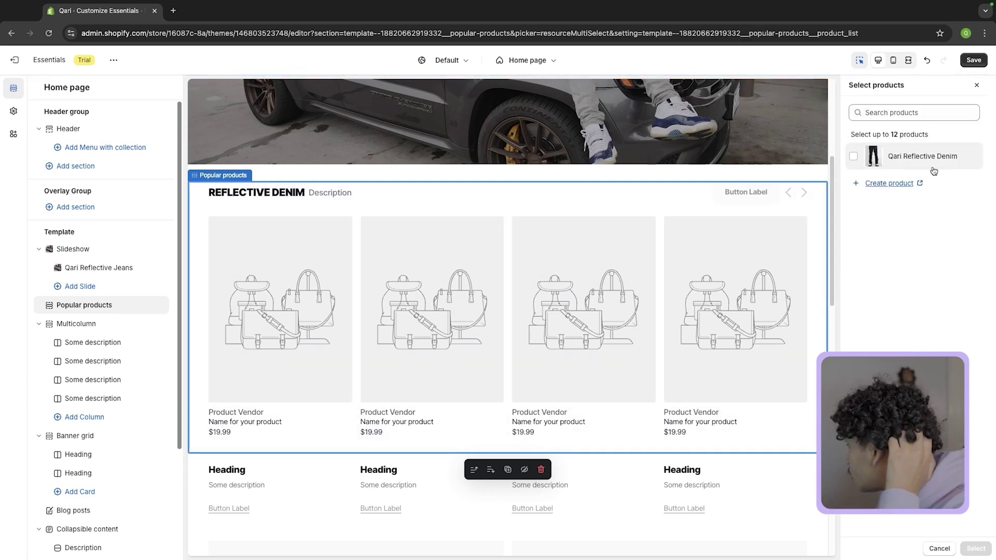
click(910, 156)
click(976, 550)
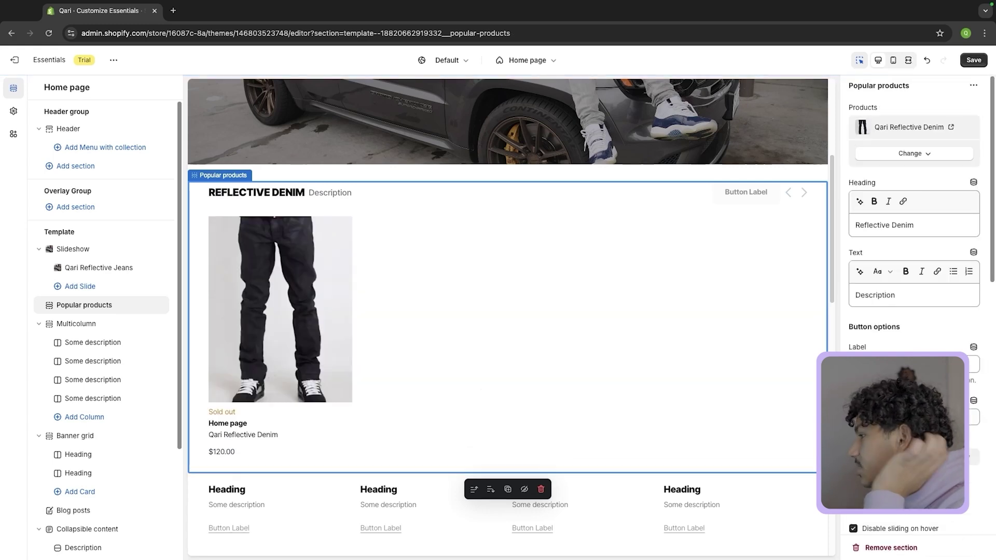
scroll(421, 387, down, 2)
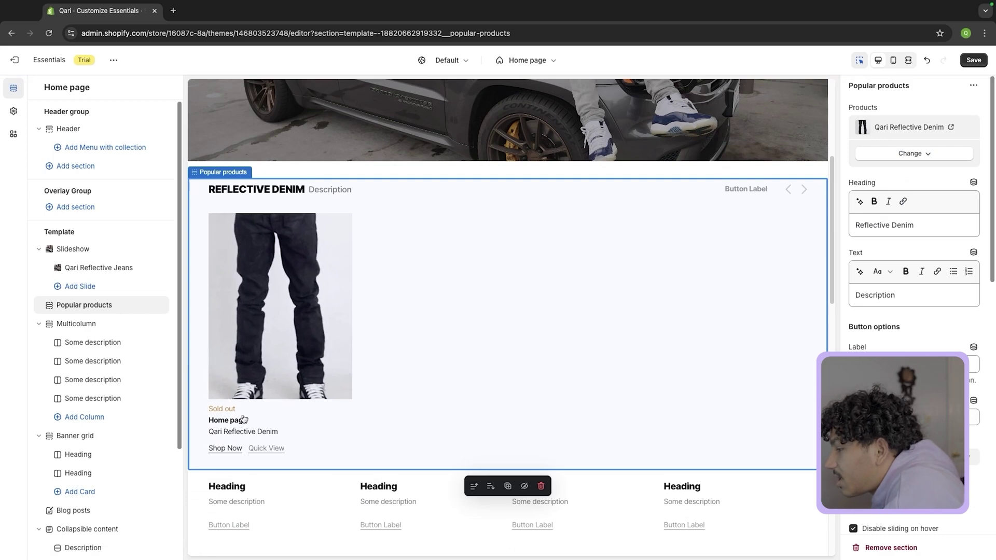
Remove the Multicolumn section from the home page.
scroll(358, 407, down, 2)
click(335, 425)
click(358, 452)
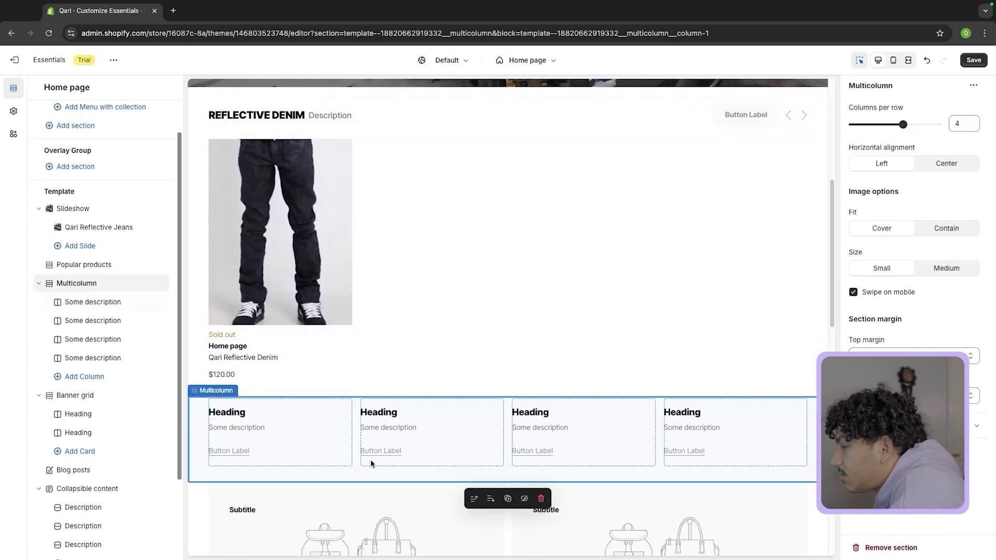
click(541, 499)
Remove the Banner grid, Blog posts and Collapsible content sections from the home page.
scroll(543, 494, down, 4)
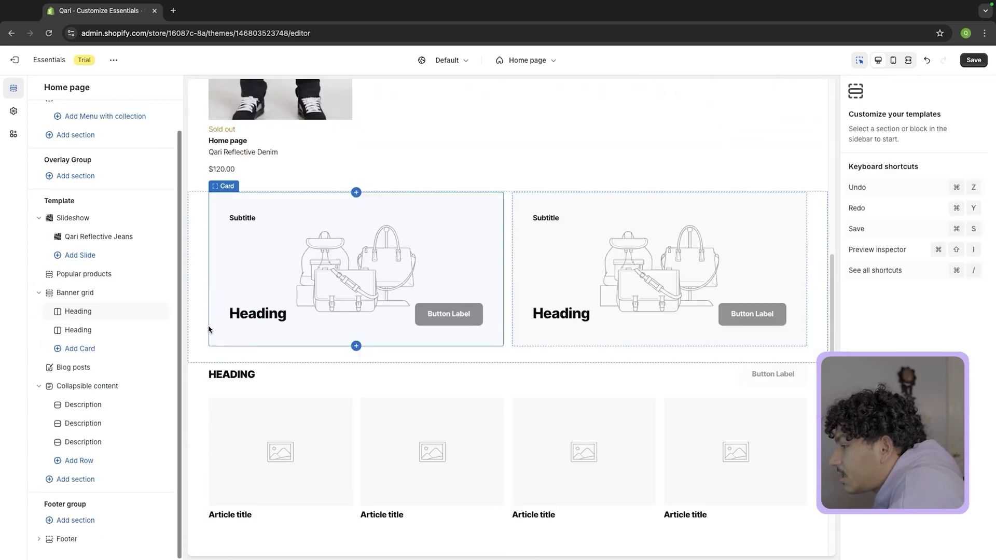
click(334, 340)
click(548, 382)
click(213, 275)
click(541, 378)
click(230, 328)
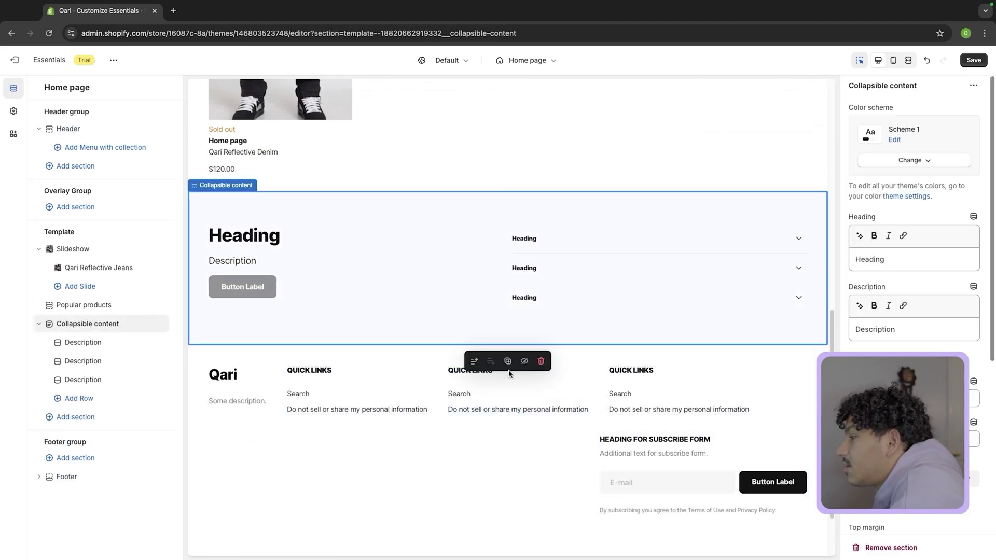
click(544, 363)
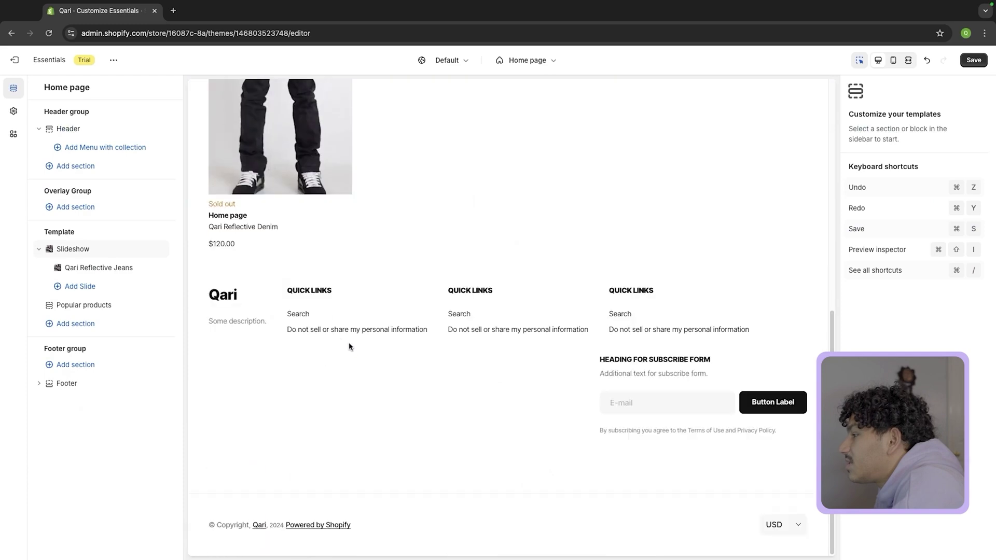
Open the reference clothing store watchyourstep.co in a new browser tab.
click(430, 409)
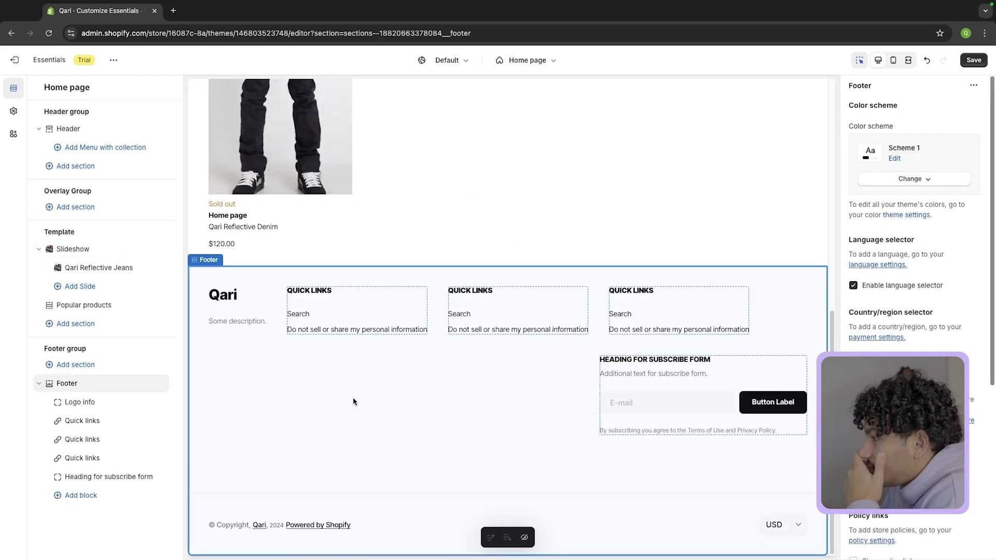
scroll(508, 389, down, 3)
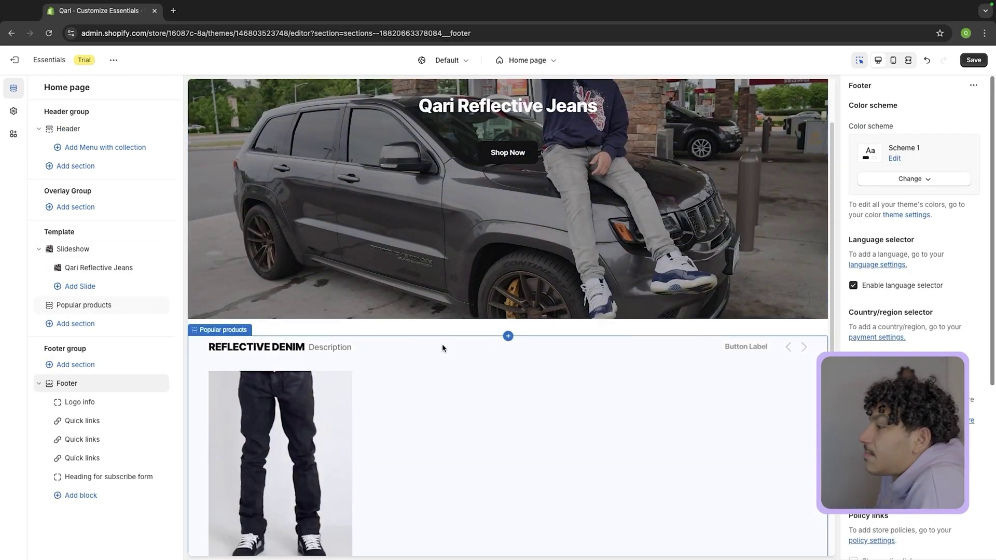
click(173, 10)
text(wa)
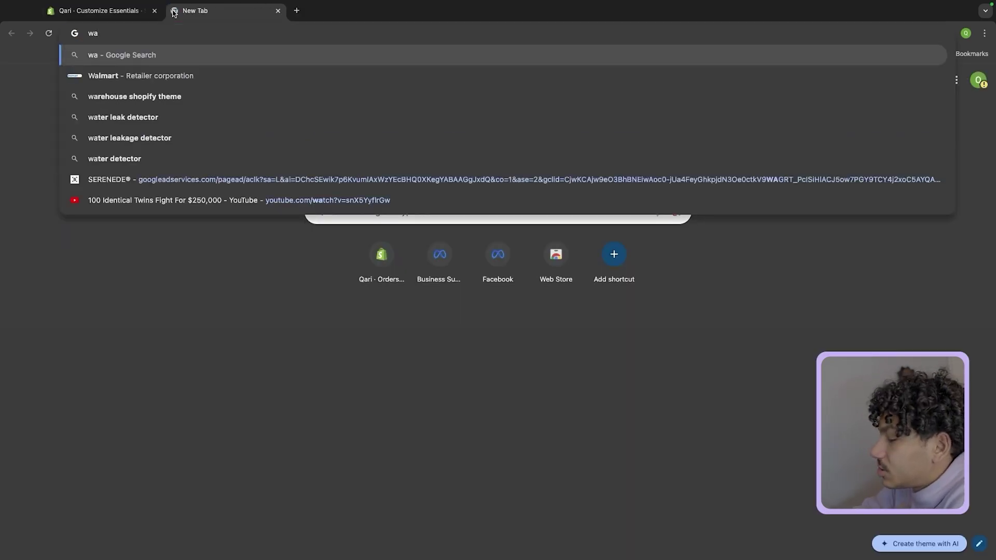
text(tchyourstep.co)
key(Return)
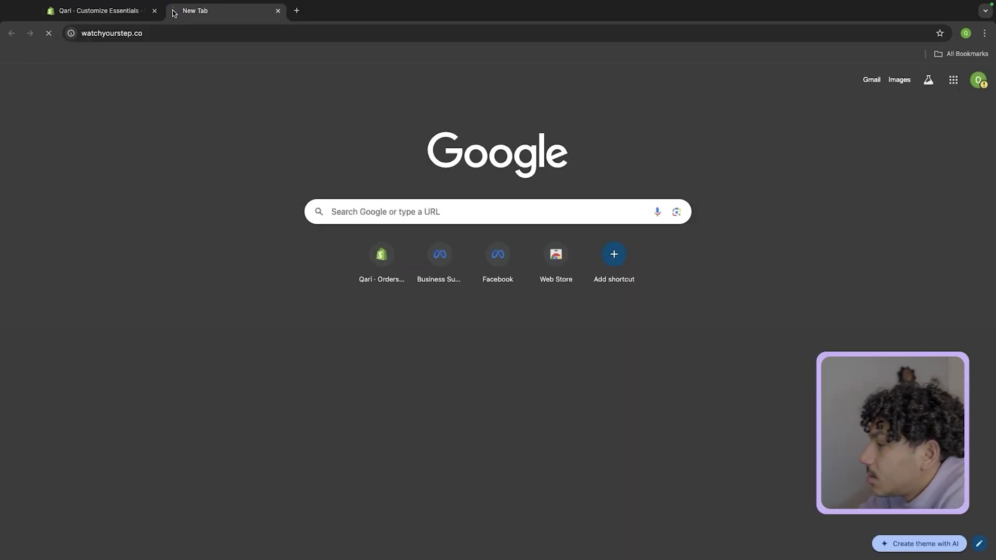
Dismiss the discount popup and examine the Watch Your Step home page layout from the hero banner to the footer.
scroll(269, 244, down, 3)
scroll(260, 233, up, 3)
scroll(249, 223, down, 3)
scroll(238, 208, up, 3)
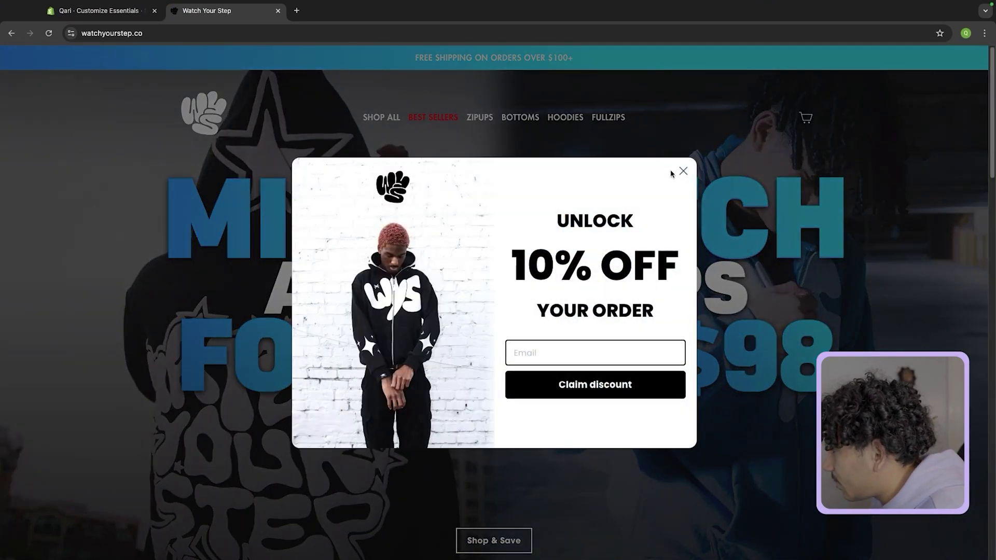
click(683, 170)
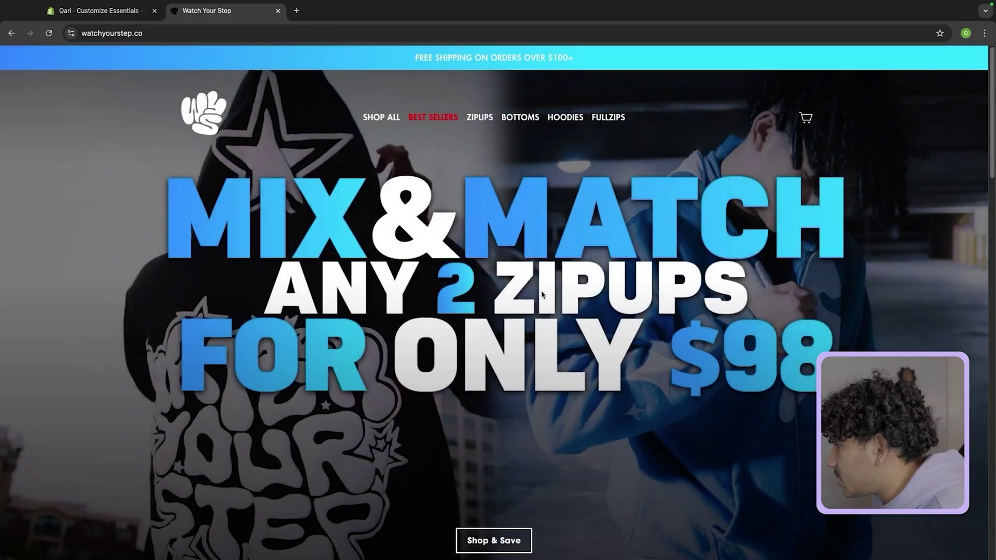
scroll(543, 295, down, 8)
scroll(367, 244, up, 2)
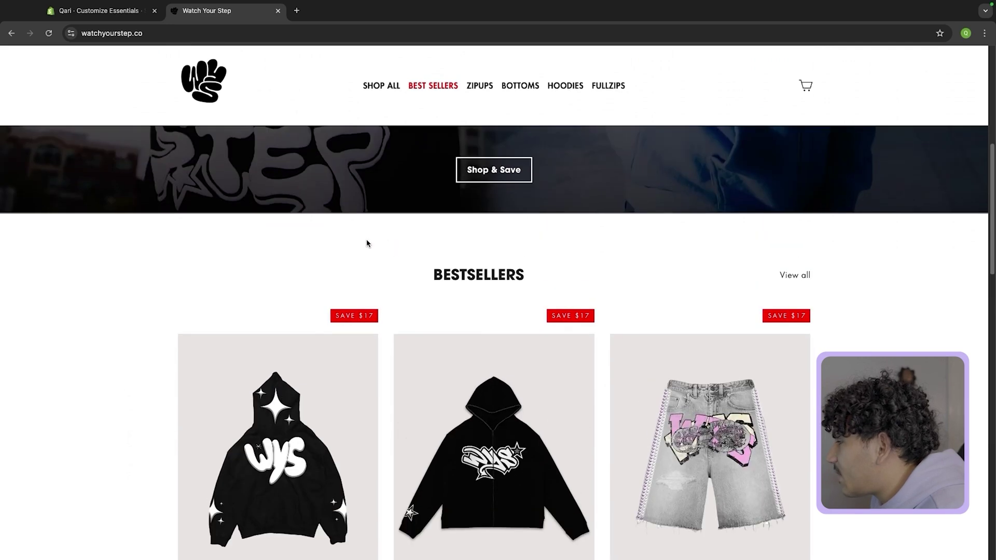
scroll(367, 243, down, 18)
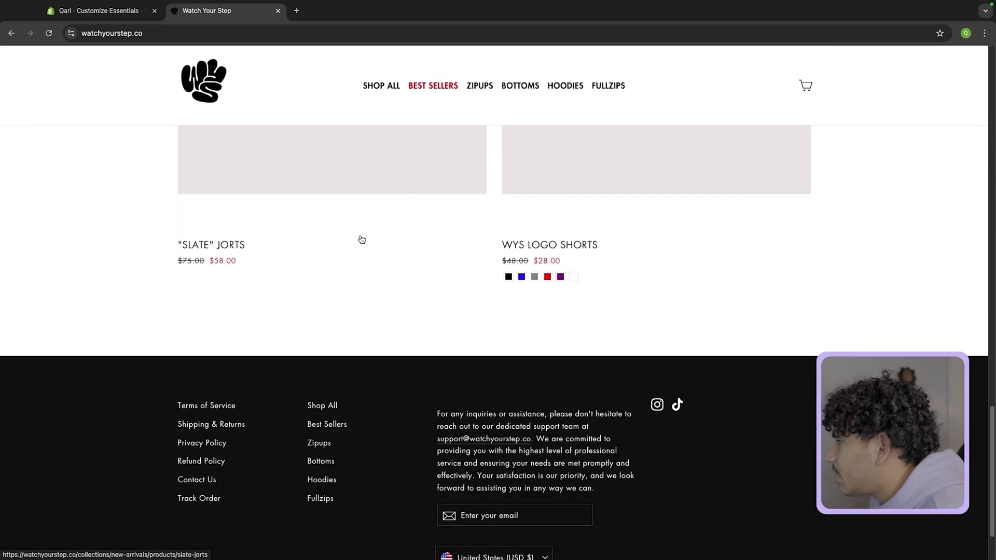
scroll(362, 239, up, 20)
Compare the Qari home page in the Shopify theme editor with the Watch Your Step home page's banner, product sections and footer.
click(99, 10)
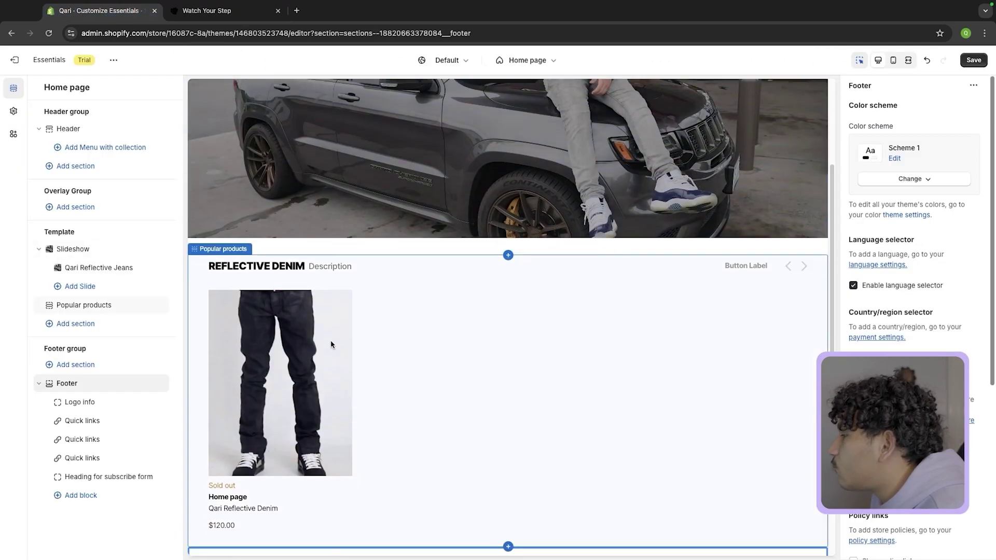
scroll(337, 366, down, 2)
click(367, 251)
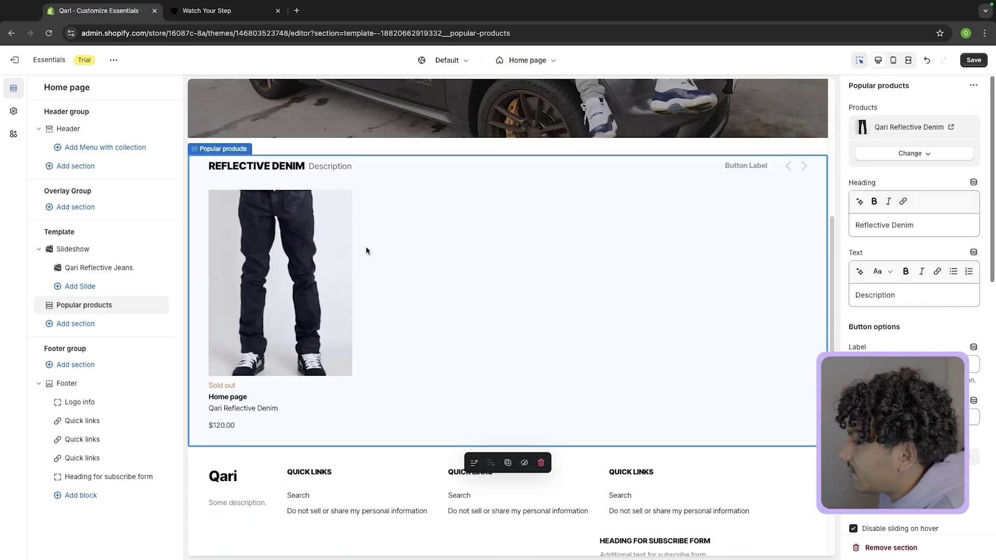
scroll(416, 233, up, 5)
click(207, 11)
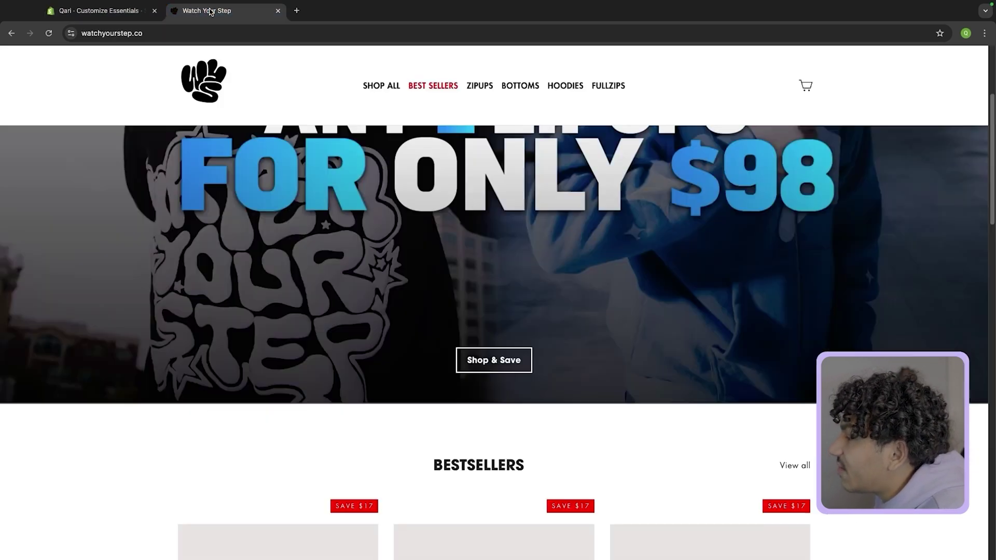
scroll(547, 374, down, 7)
scroll(293, 322, down, 10)
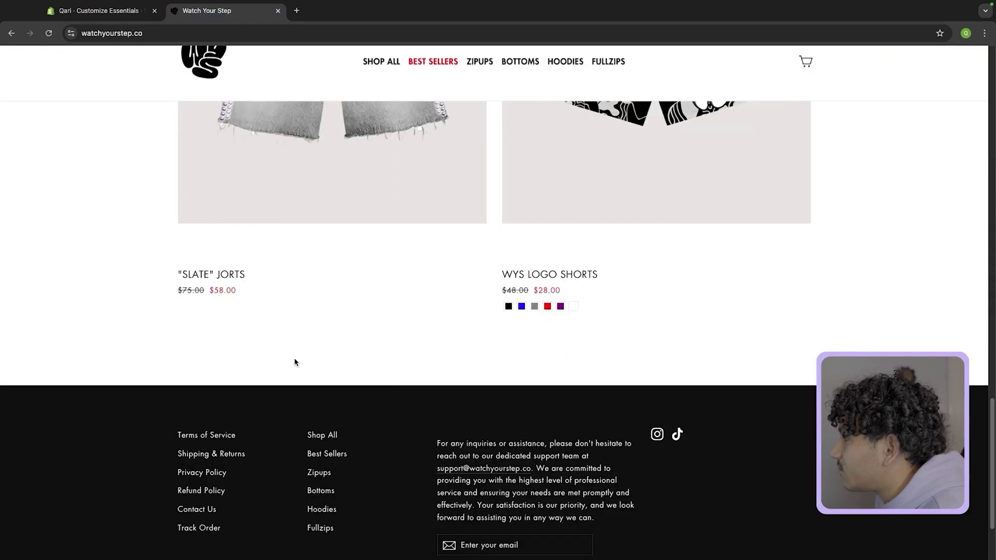
scroll(291, 361, up, 5)
scroll(233, 311, up, 10)
scroll(205, 260, down, 6)
key(ctrl+shift+Tab)
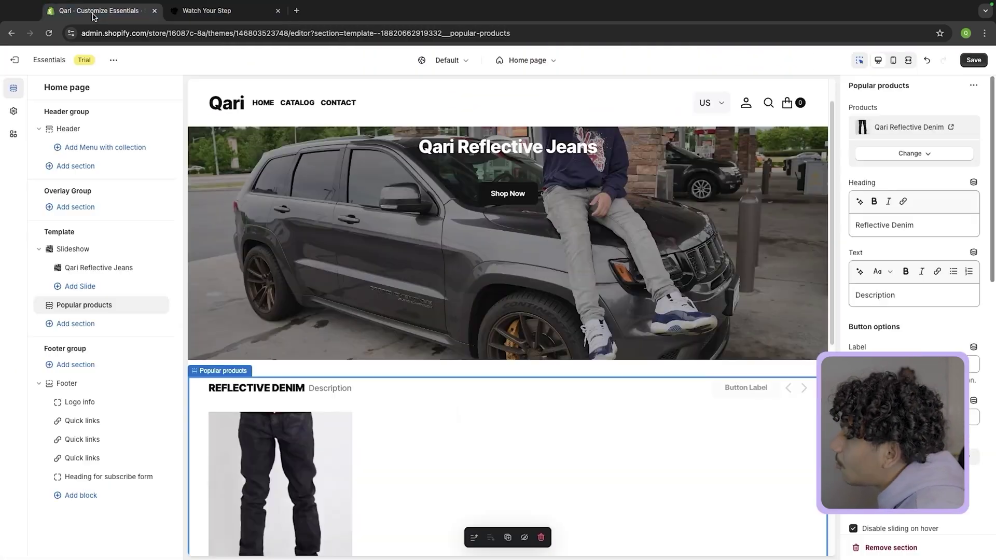
scroll(348, 355, down, 6)
scroll(345, 337, up, 8)
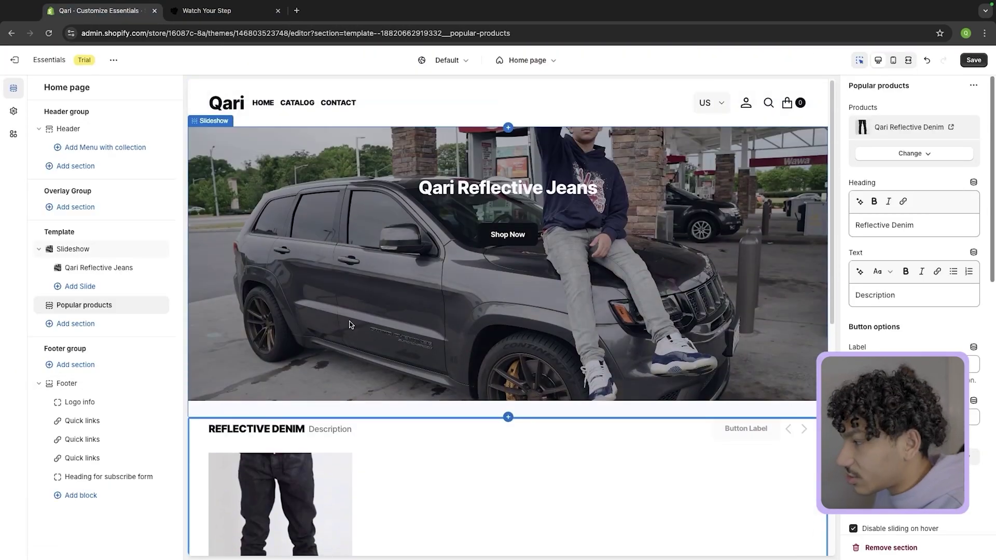
Check the Slideshow, Popular products and Footer sections and save the theme changes.
click(394, 330)
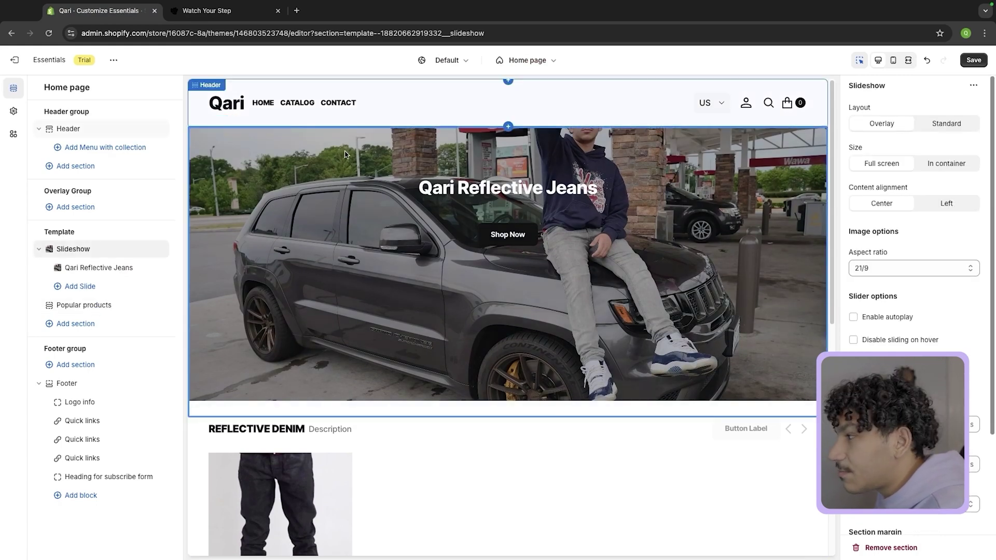
scroll(493, 267, down, 3)
scroll(405, 267, down, 6)
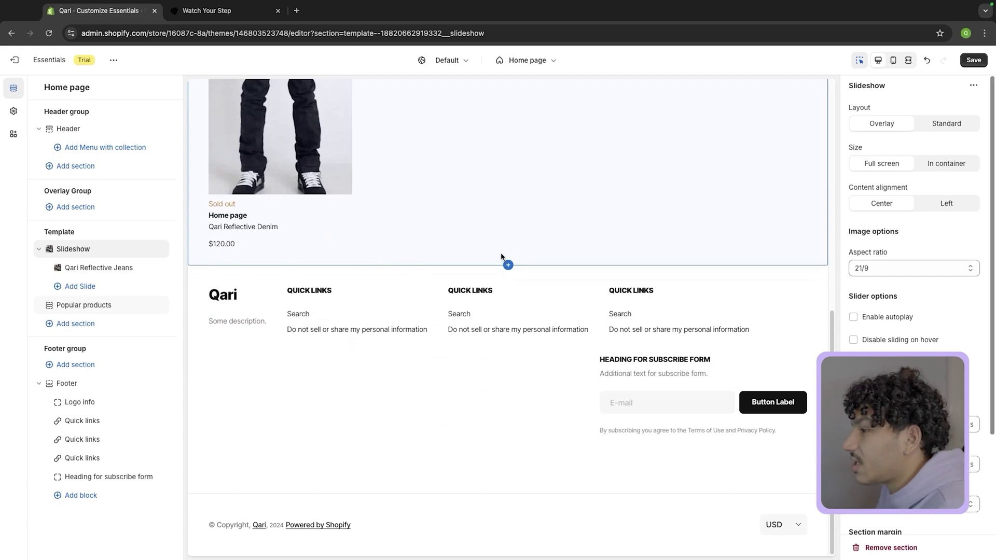
click(484, 378)
scroll(425, 385, up, 4)
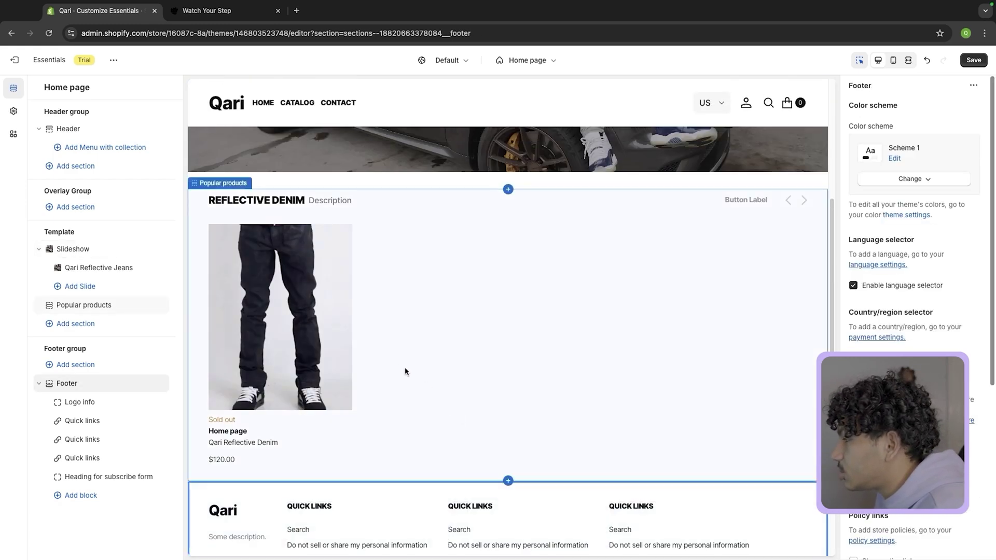
scroll(426, 385, up, 5)
click(426, 385)
click(450, 482)
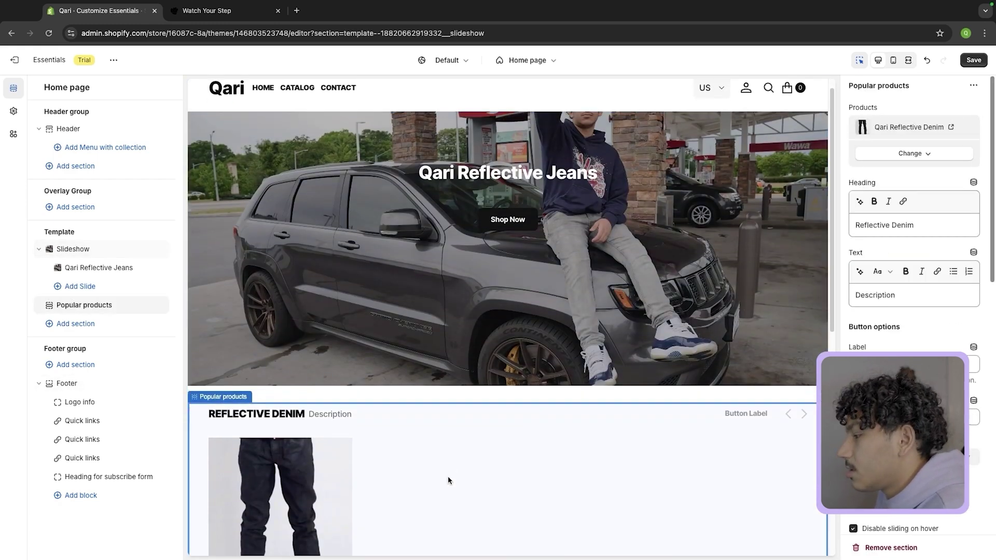
click(974, 60)
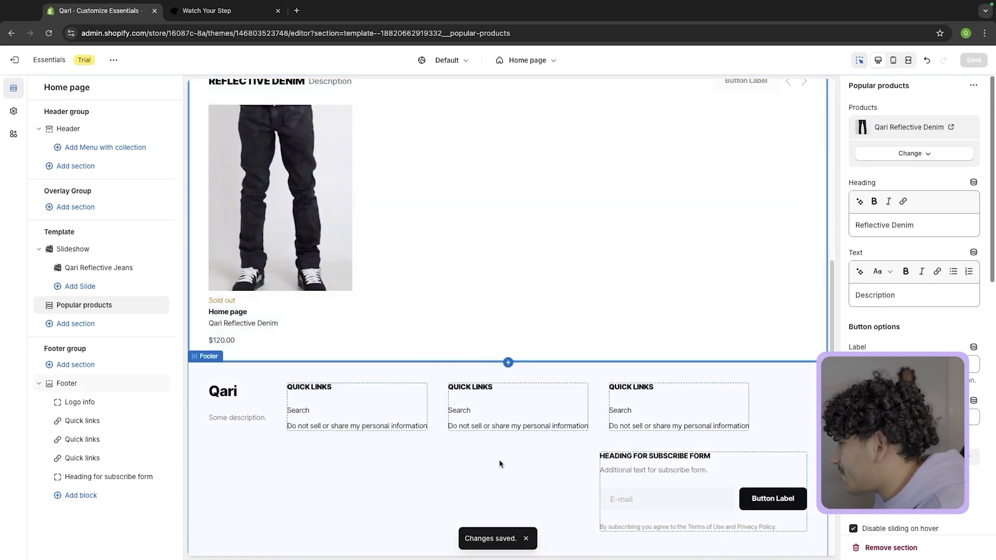
Review the home page's footer, Popular products section and header navigation in the preview.
click(473, 450)
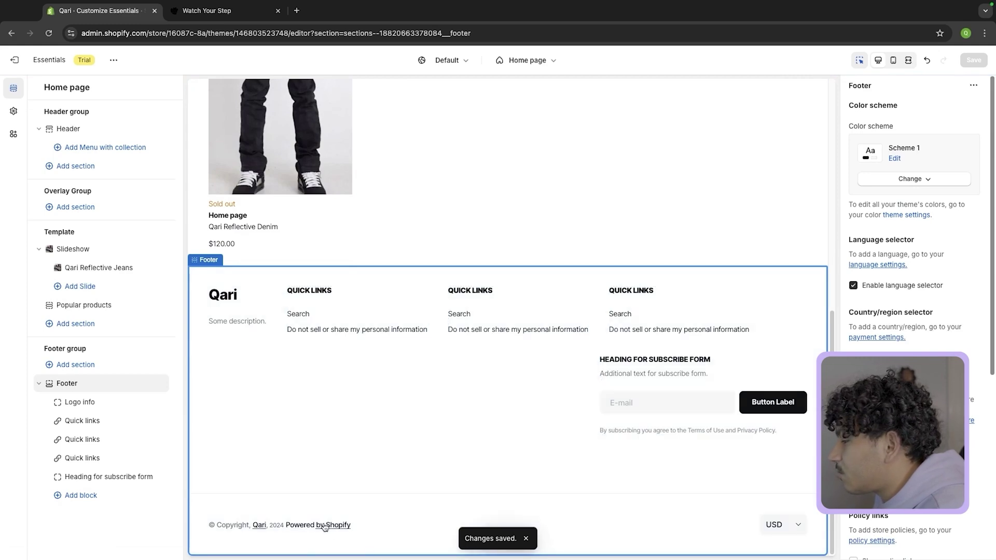
scroll(307, 445, up, 7)
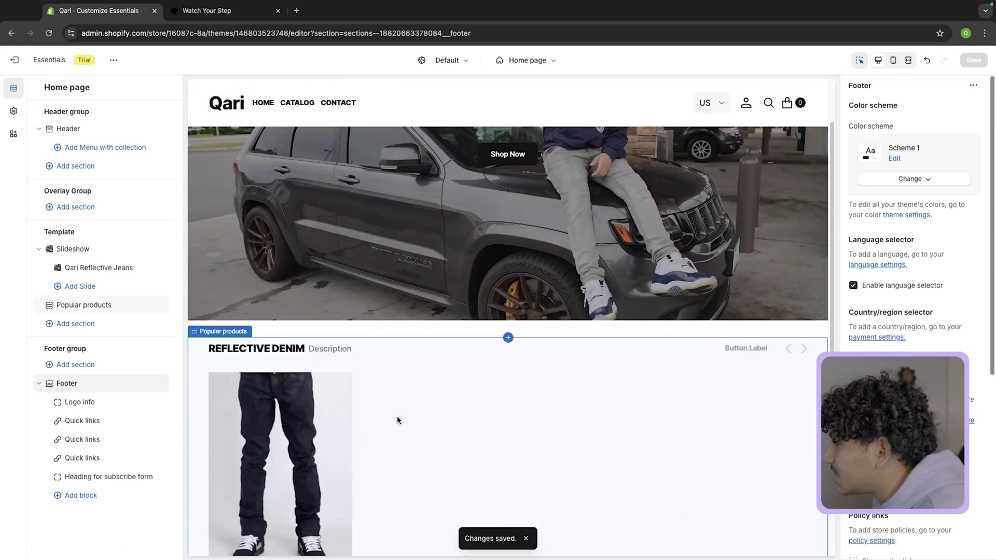
scroll(396, 418, down, 4)
click(379, 374)
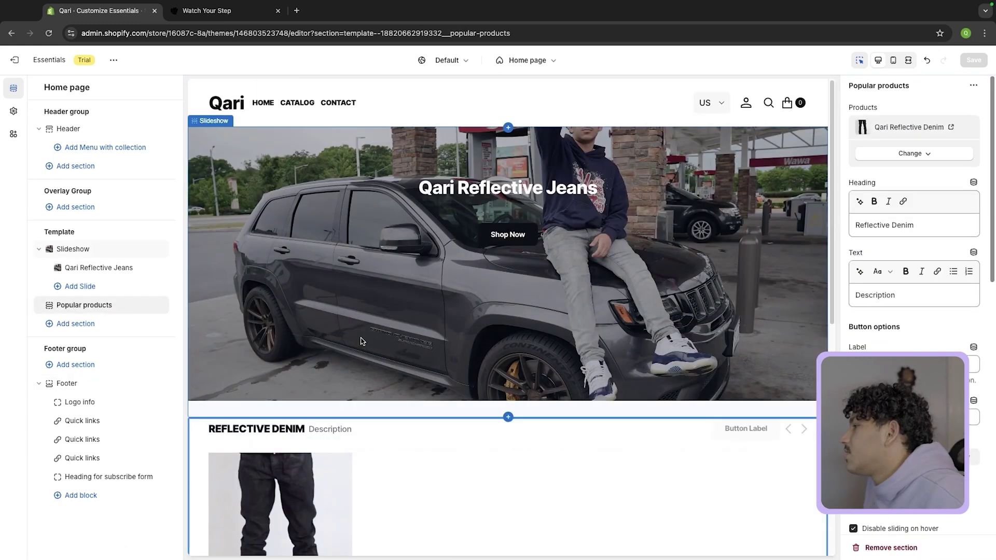
click(308, 109)
scroll(318, 471, down, 1)
click(318, 472)
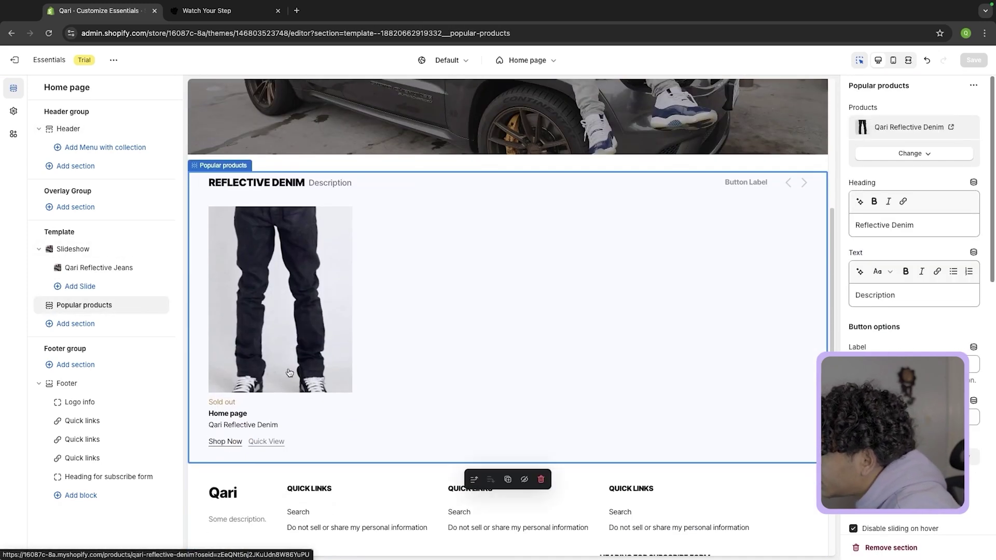
Open the Qari Reflective Denim product page in the mobile preview and examine its layout.
click(290, 372)
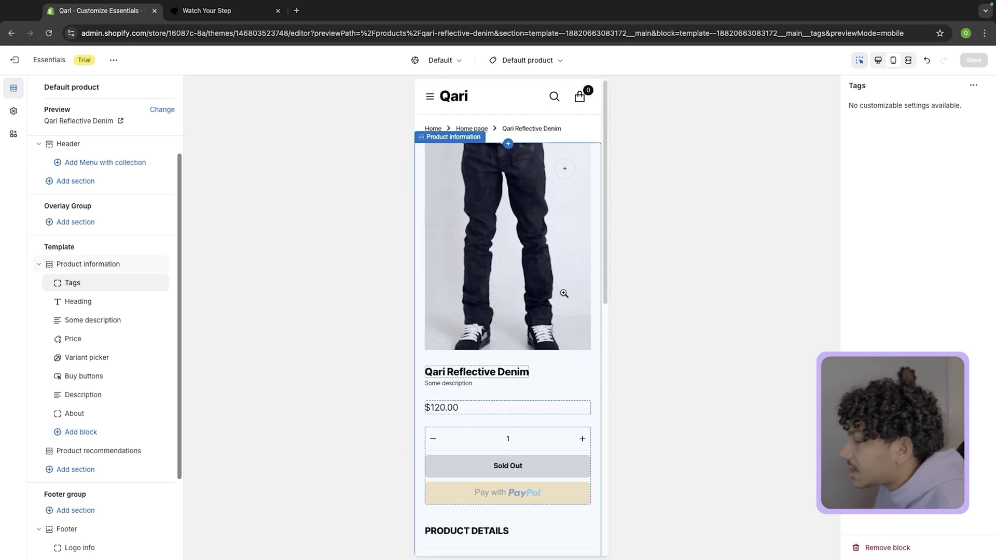
scroll(506, 291, down, 3)
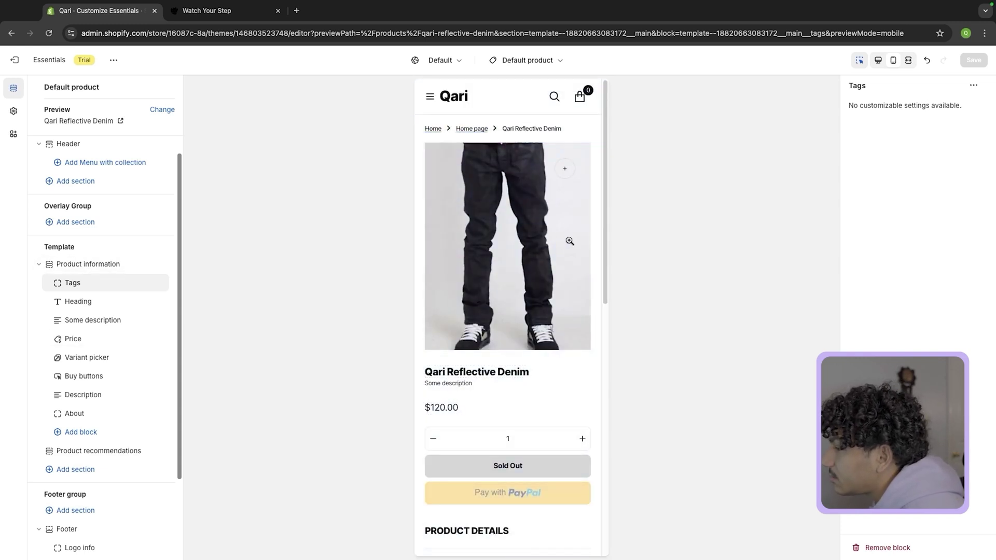
scroll(543, 340, down, 4)
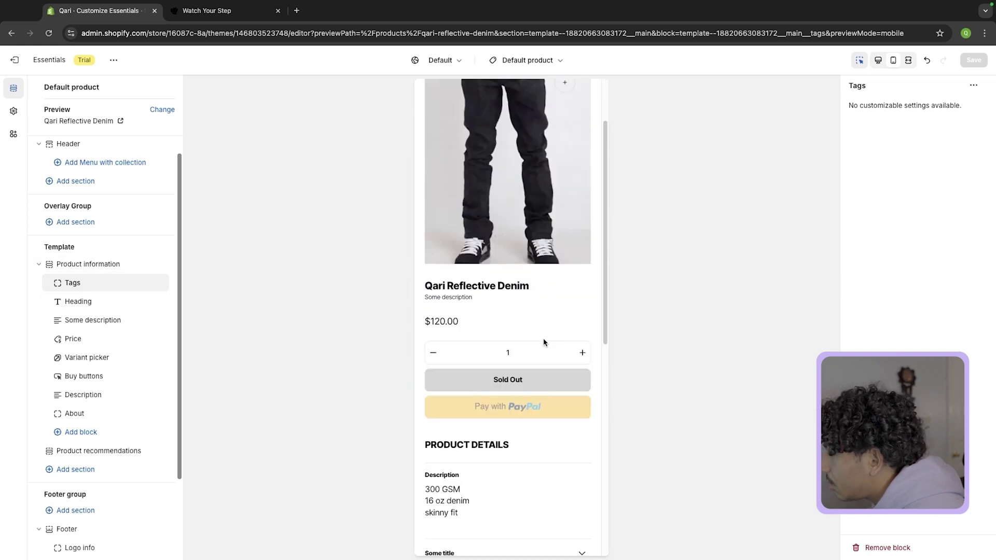
Open the heading of the About block below the product description for editing.
click(502, 358)
click(553, 428)
click(551, 427)
click(546, 427)
click(895, 126)
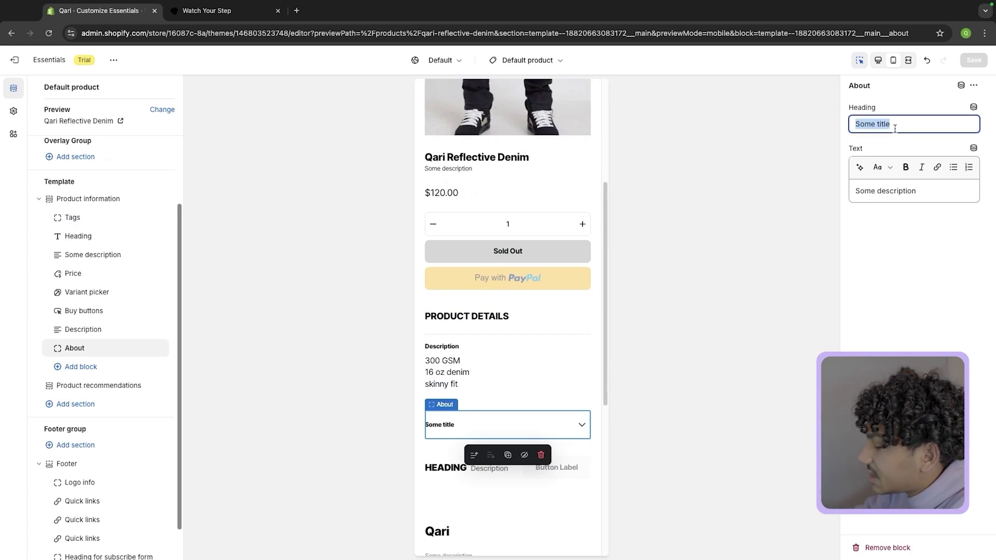
Look over the information sections on Watch Your Step's WYS Star Full Zip product page, then return to the Shopify theme editor.
click(207, 10)
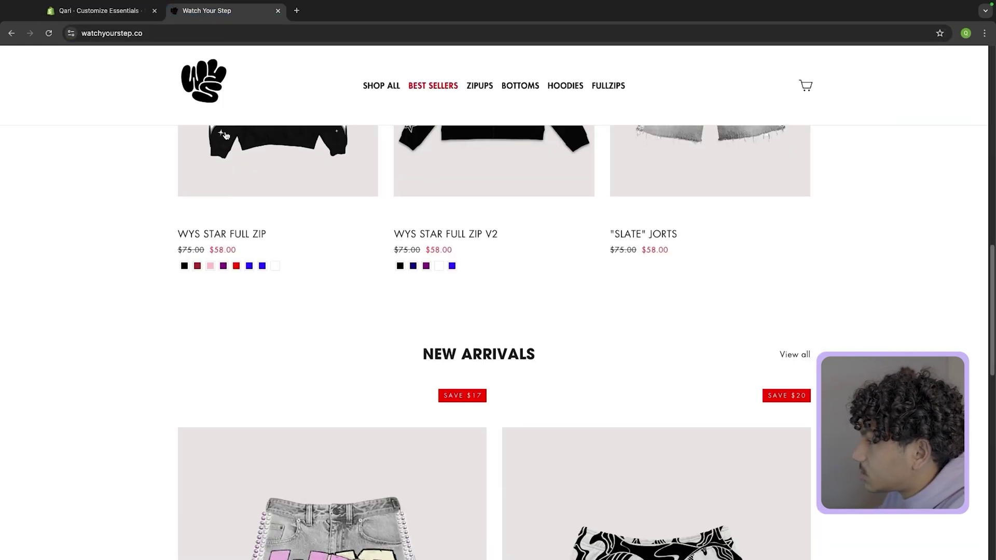
click(228, 139)
scroll(310, 222, down, 6)
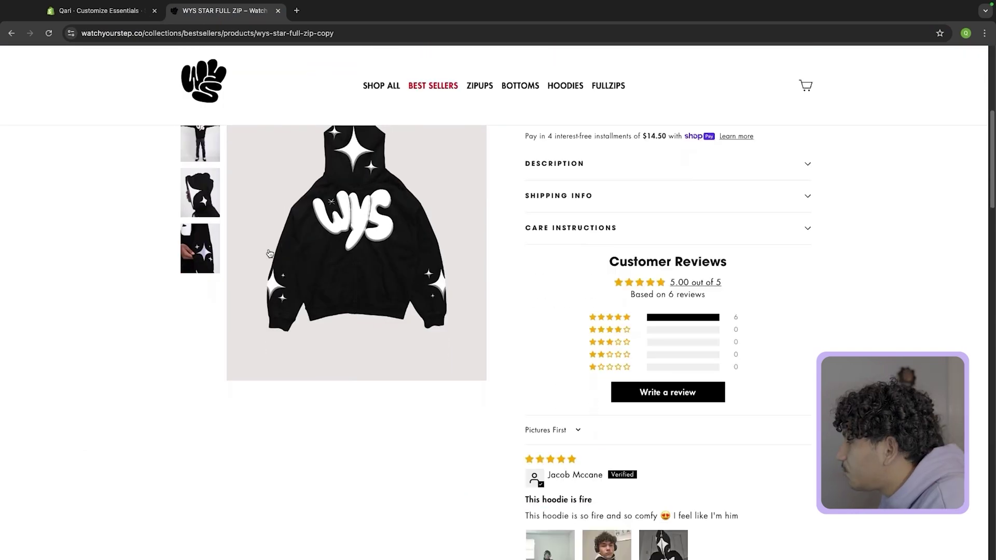
scroll(268, 254, up, 8)
click(100, 11)
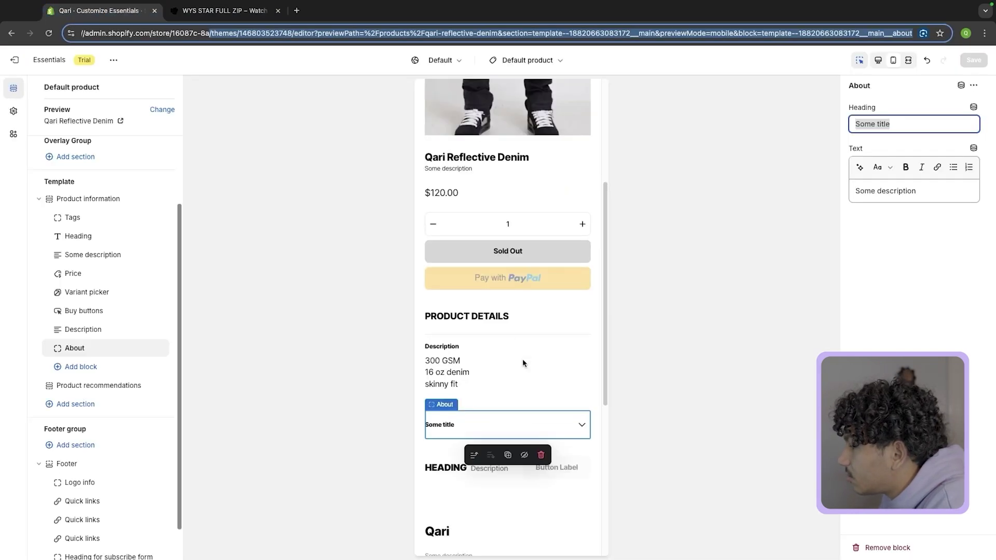
Set the About block's heading to "Shipping Information" and expand the block in the preview.
click(887, 126)
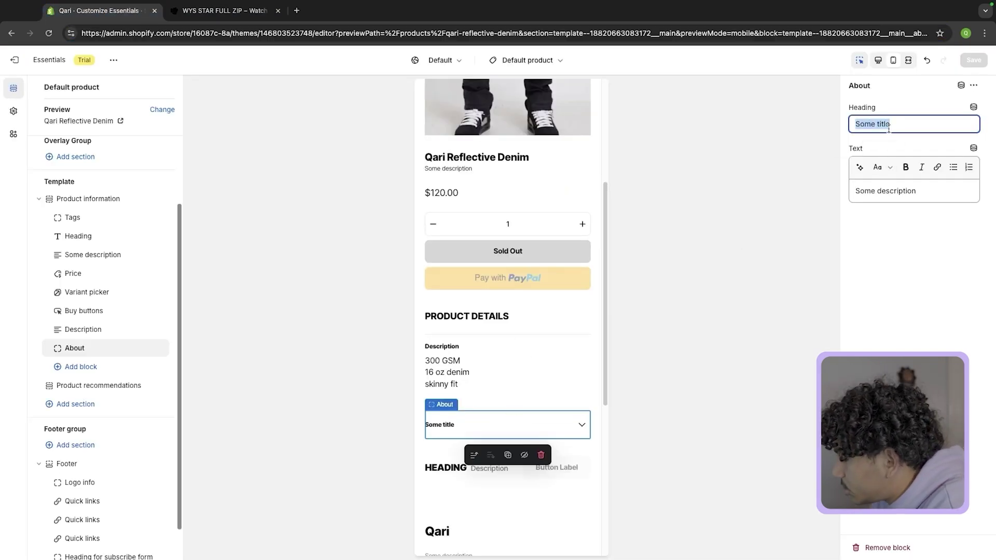
text(Shipping Information)
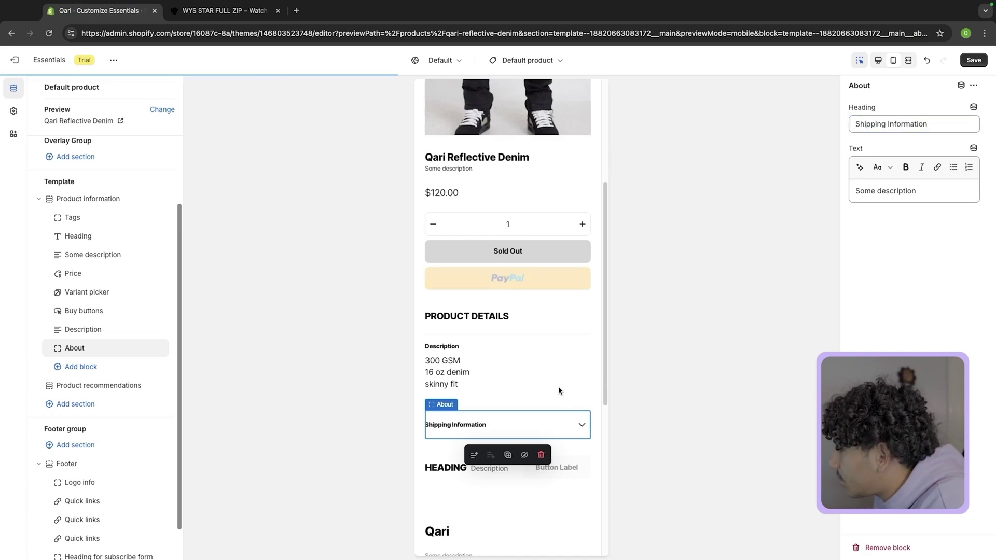
scroll(558, 332, down, 2)
click(577, 361)
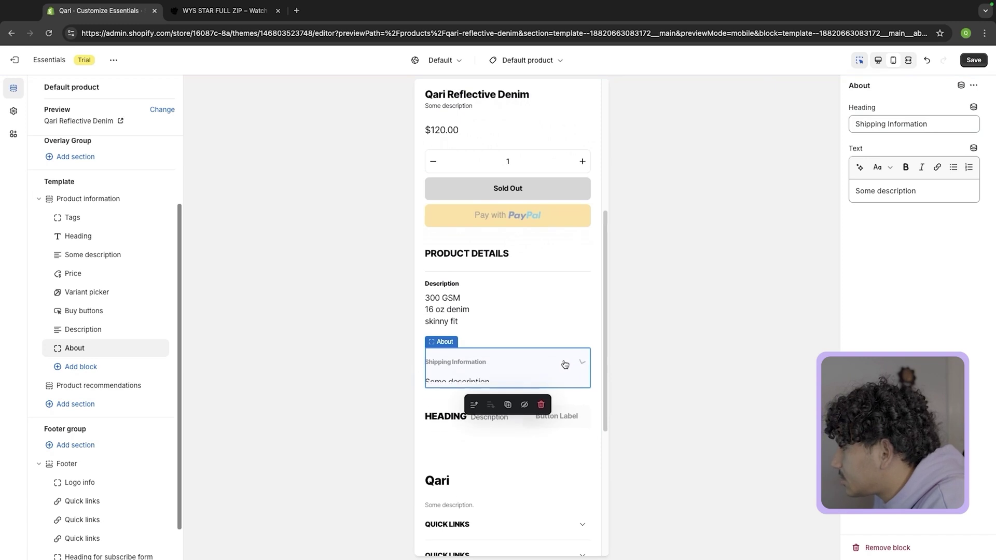
click(930, 190)
key(ctrl+a)
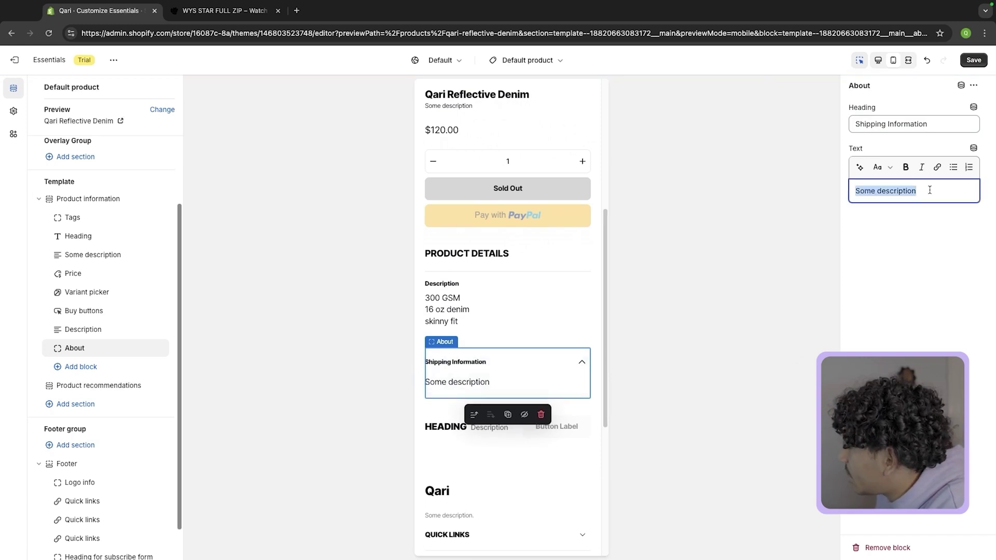
text(2-5 Day)
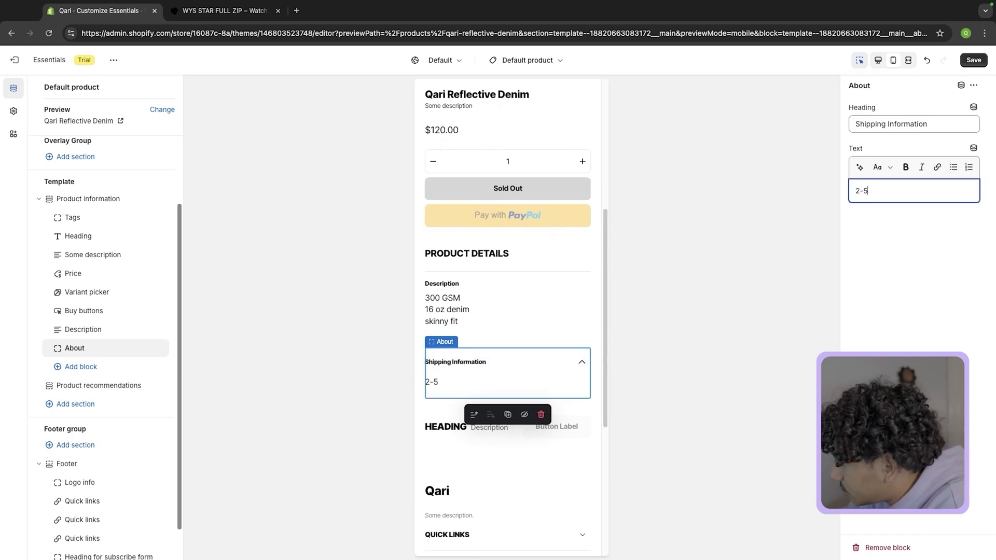
Replace the Shipping Information block's text with the full shipping info copied from the WYS Star Full Zip page on Watch Your Step.
click(199, 11)
click(571, 404)
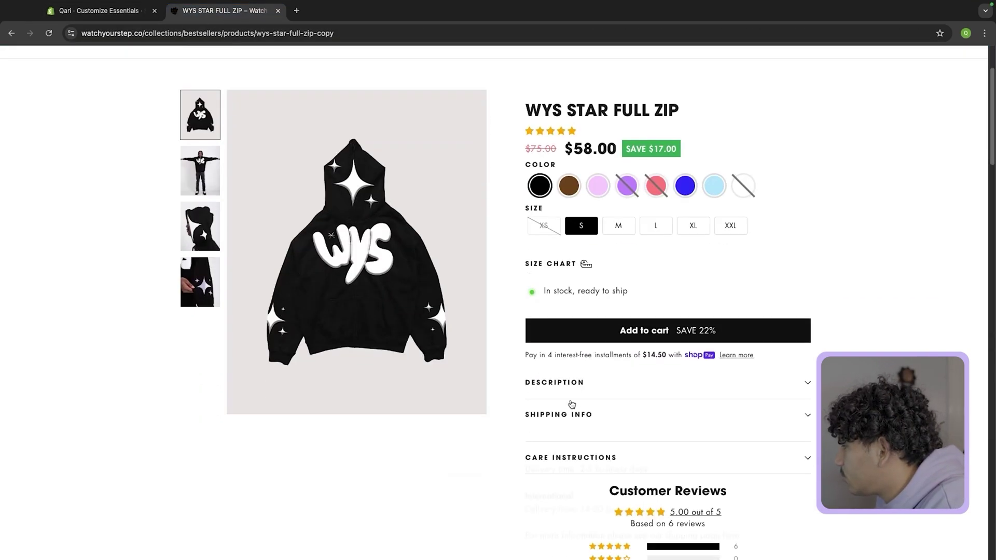
drag(525, 436, 711, 526)
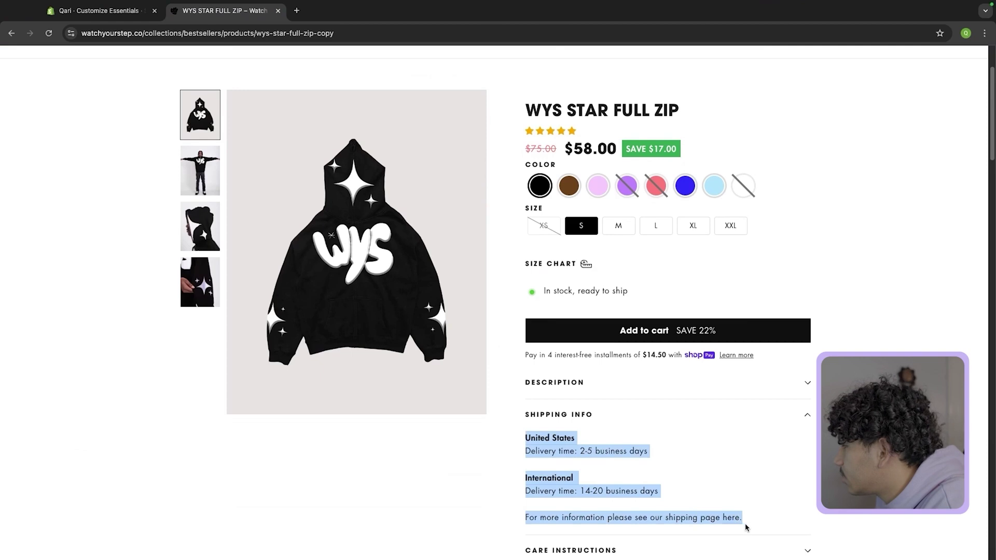
click(99, 10)
key(ctrl+a)
text(United States Delivery time: 2-5 business days International Delivery time: 14-20 business days  For more information please see our shipping page here.)
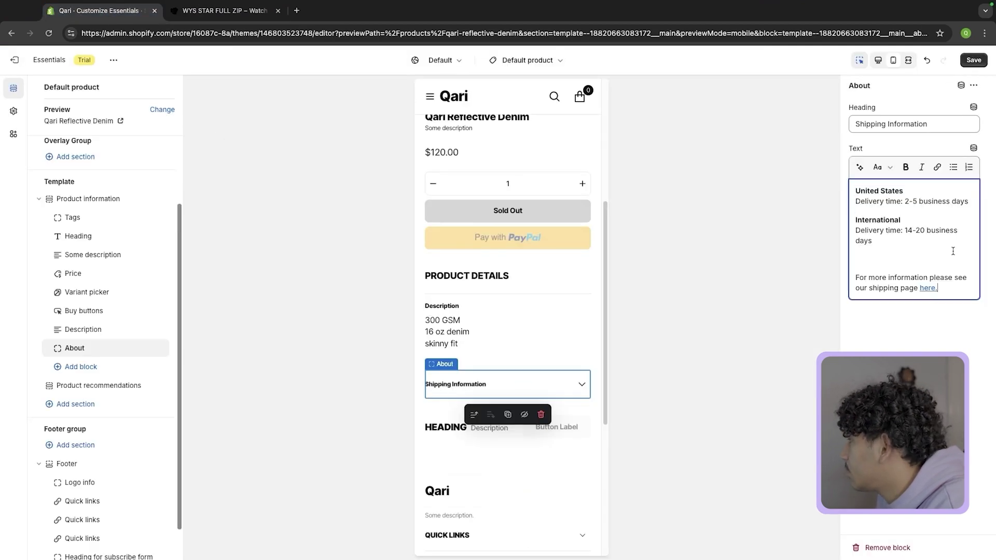
click(578, 383)
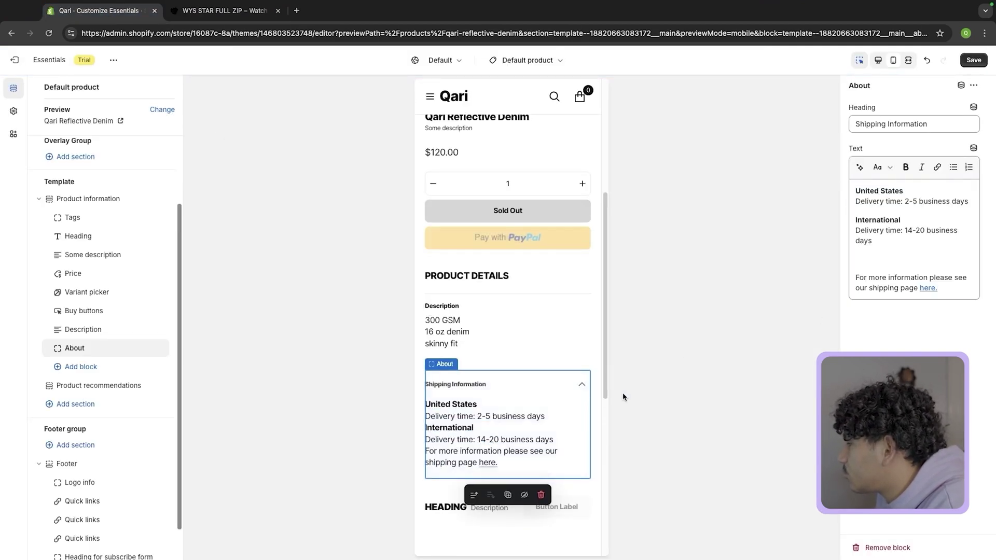
Delete the closing "For more information please see our shipping page here." line and the blank lines above it from the shipping text.
drag(938, 288, 919, 289)
key(BackSpace)
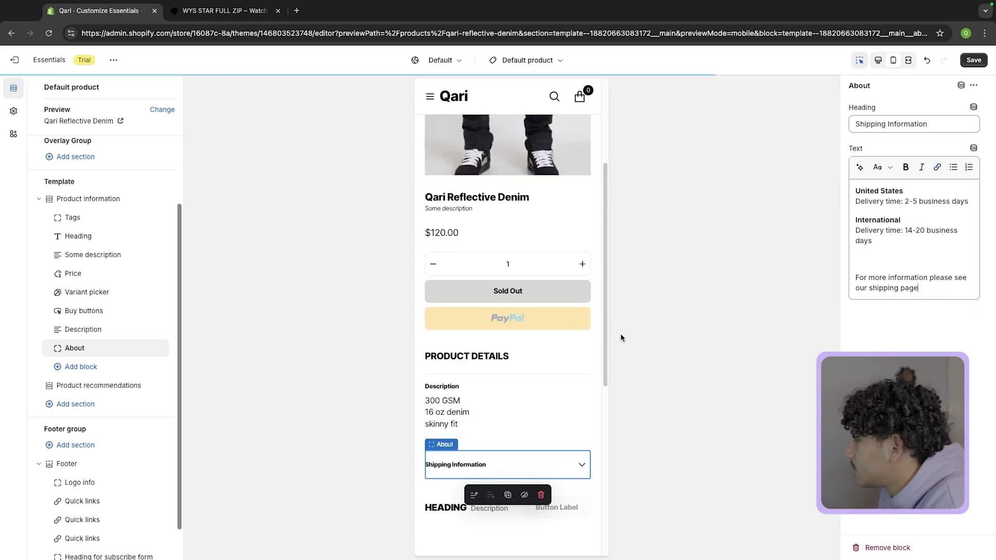
drag(939, 289, 856, 278)
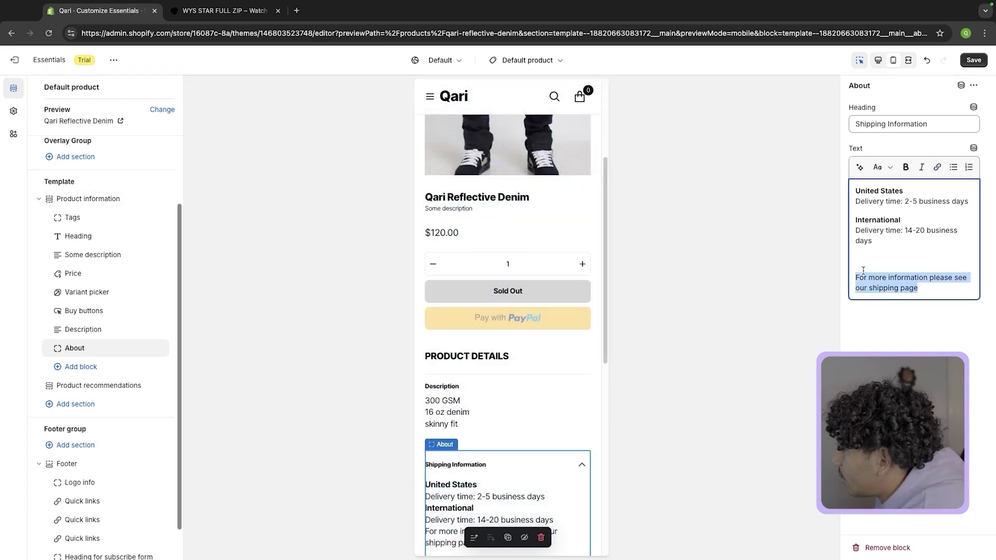
key(BackSpace)
key(BackSpace)
key(BackSpace)
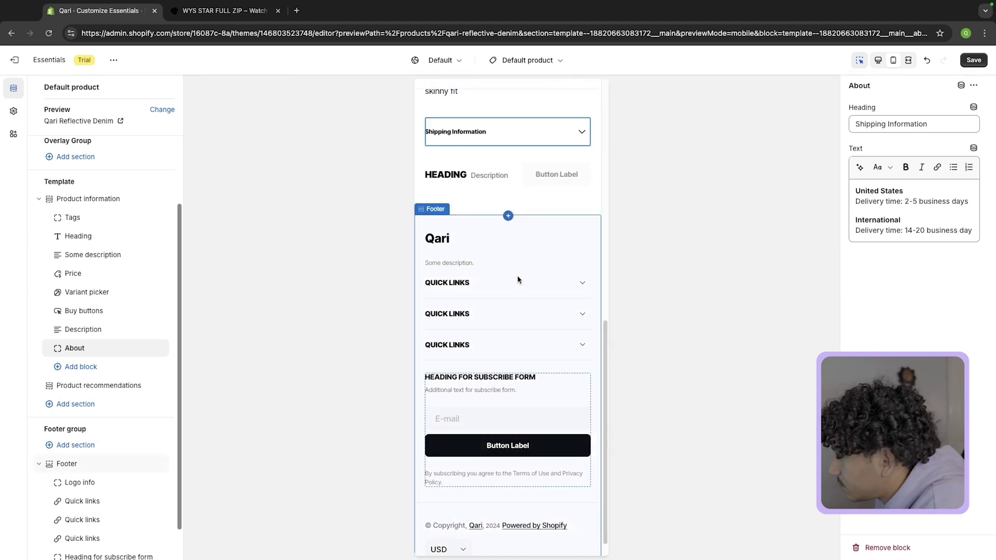
Review the product page in the mobile preview, from the product image down to the description and Shipping Information block.
click(542, 213)
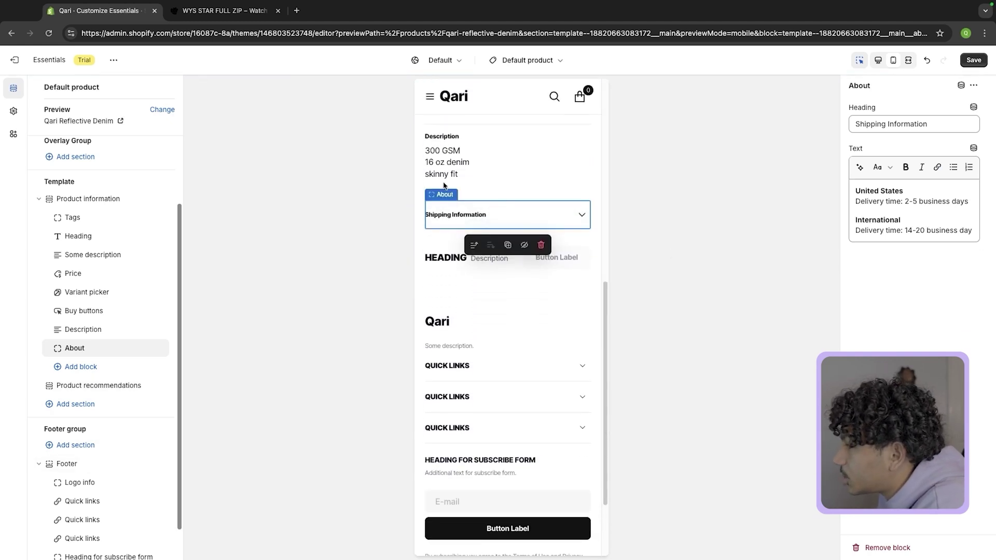
click(557, 172)
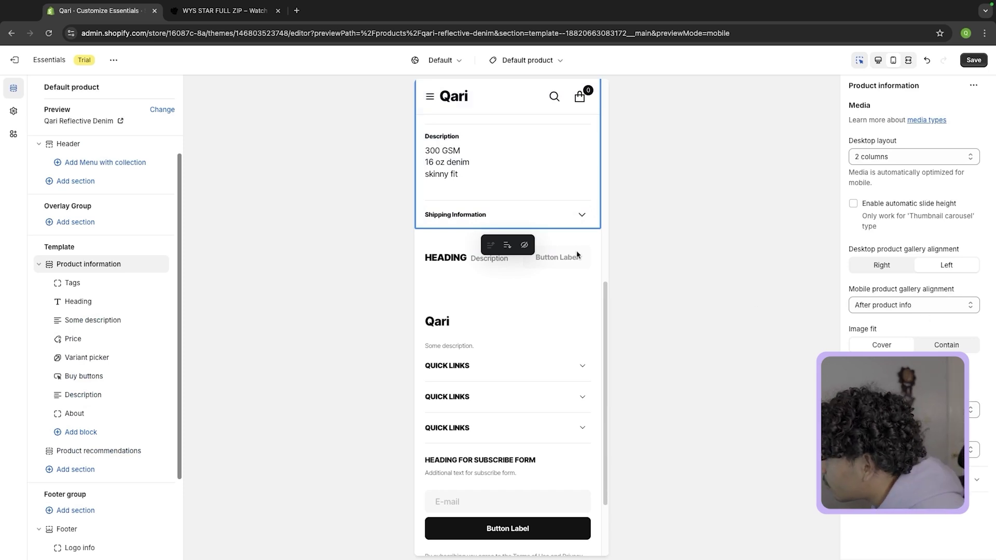
scroll(574, 229, up, 1)
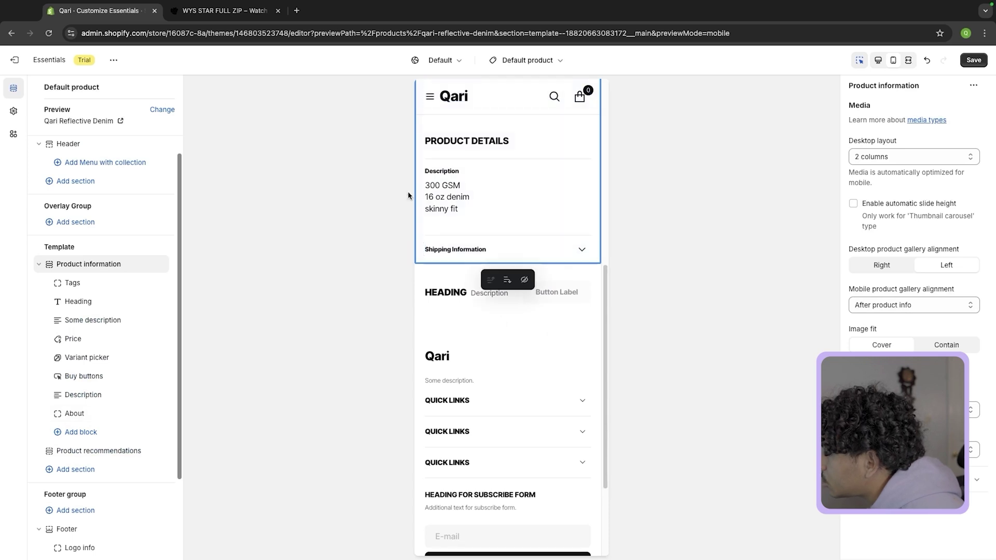
scroll(465, 377, up, 7)
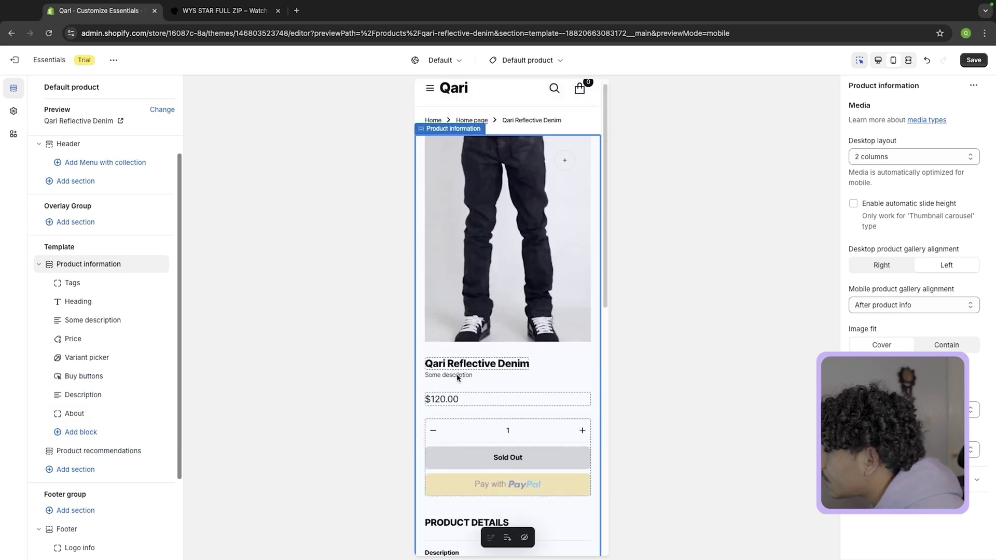
scroll(472, 219, down, 6)
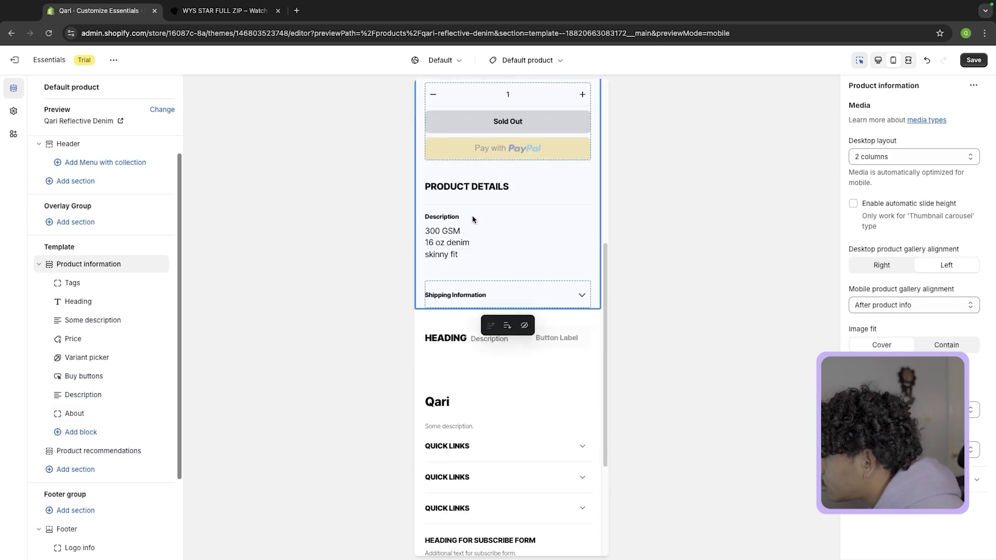
drag(424, 231, 521, 265)
click(545, 297)
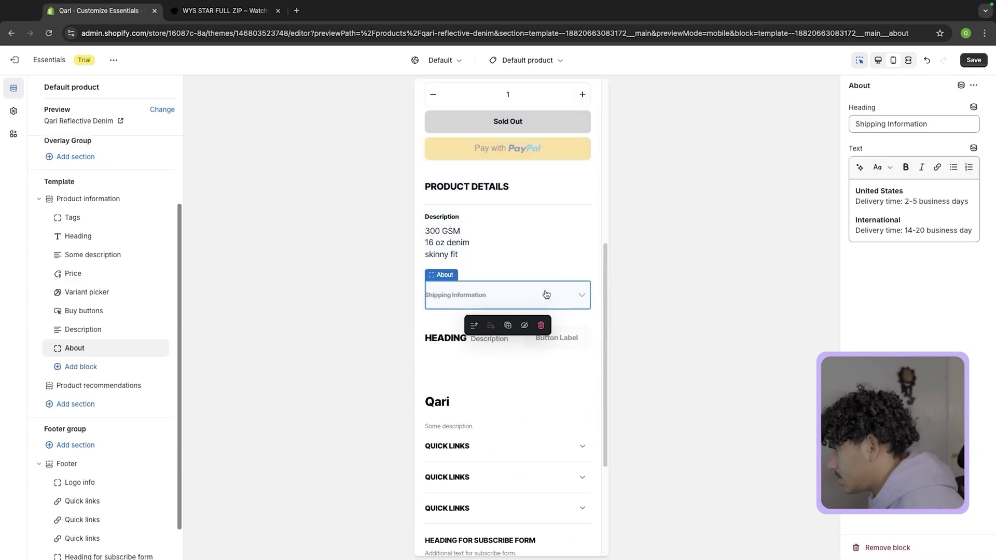
Add a second About block to the product information and set its heading to "Washing Instructions".
click(114, 366)
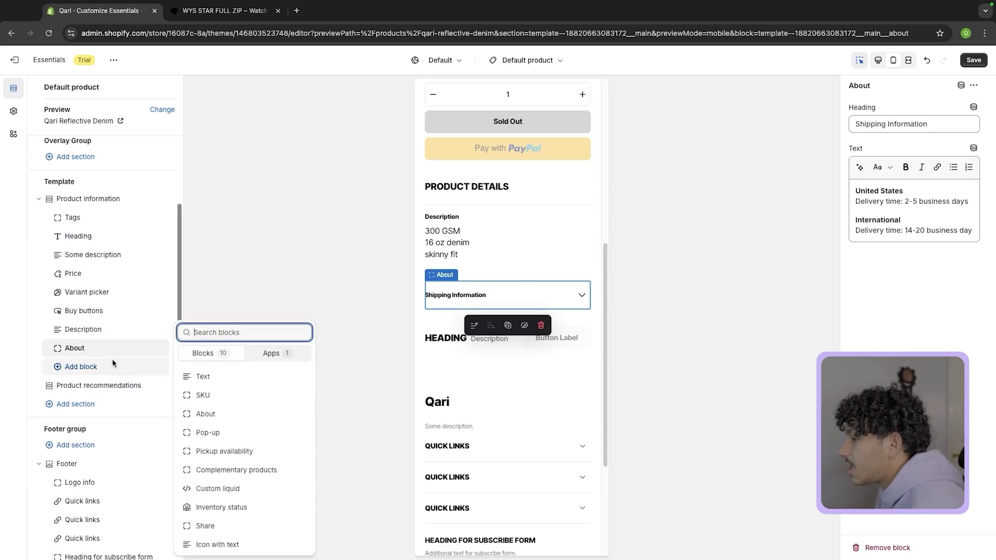
click(238, 413)
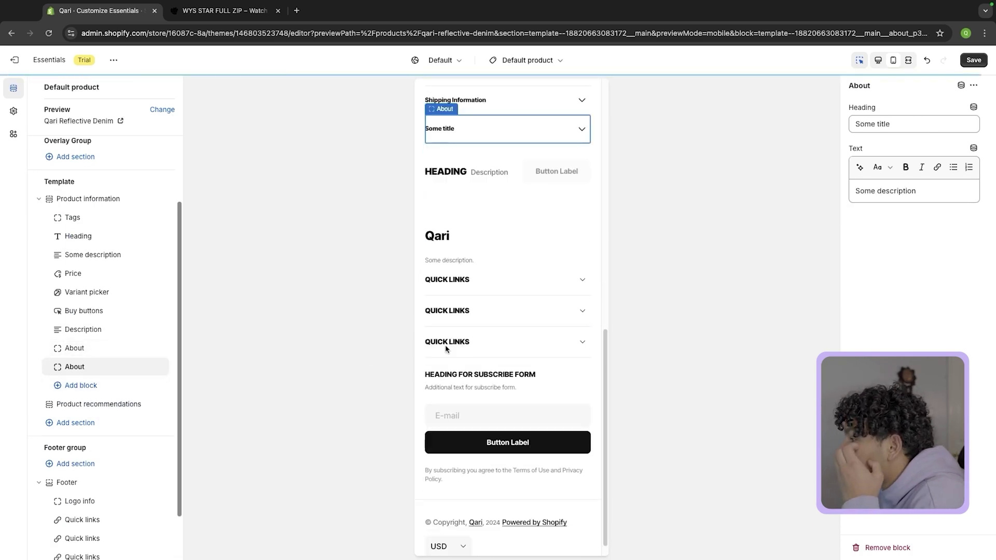
triple_click(912, 126)
text(Washing Instructions)
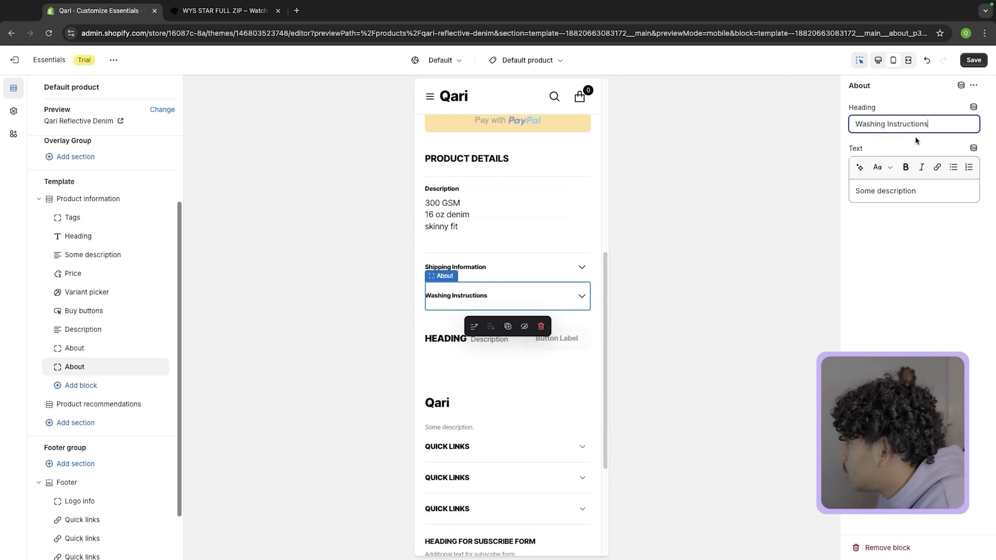
Replace the Washing Instructions block's text with the care instructions copied from the WYS Star Full Zip page on Watch Your Step.
key(ctrl+Tab)
click(555, 371)
click(554, 370)
click(554, 434)
drag(531, 445, 637, 527)
key(ctrl+c)
key(ctrl+Tab)
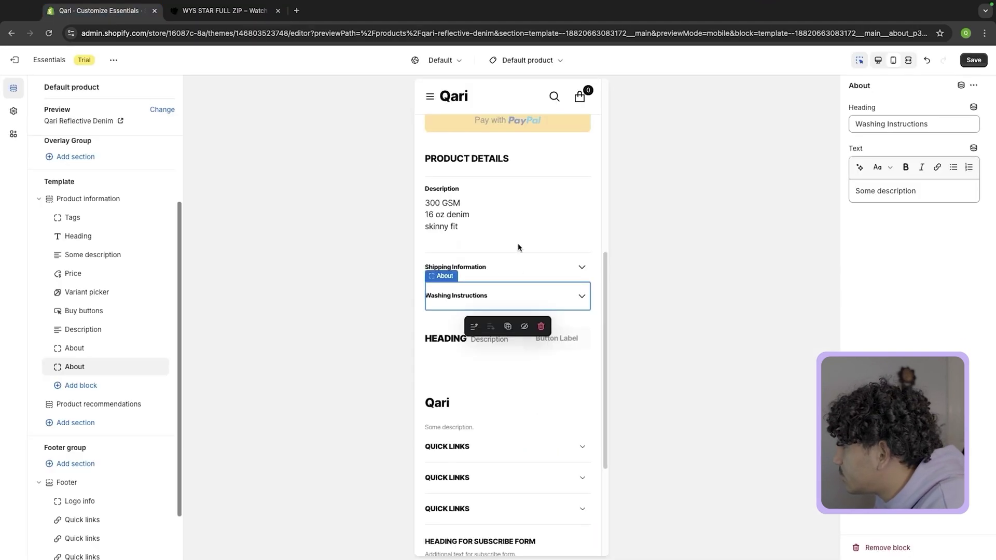
click(514, 293)
key(ctrl+a)
key(ctrl+v)
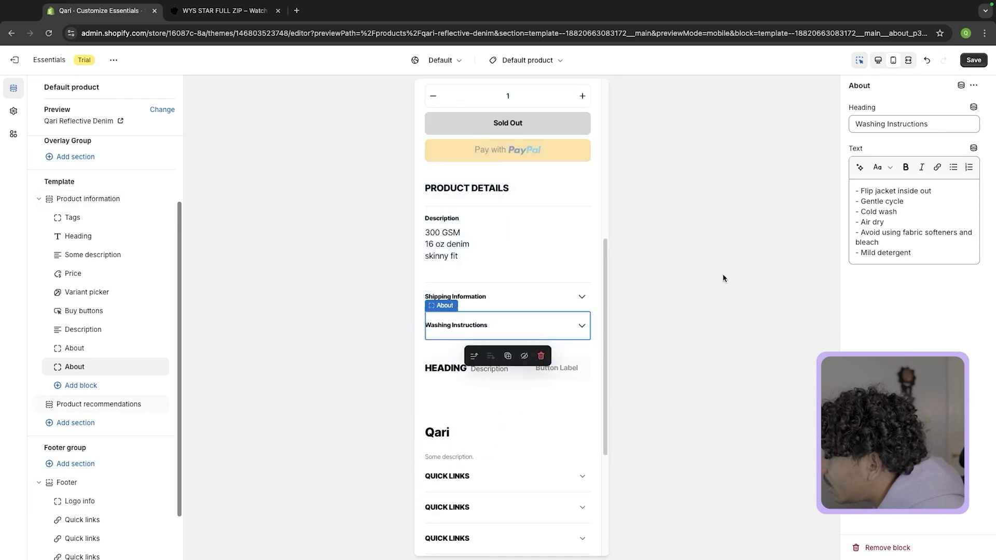
Hide the Product recommendations section and select the Footer section.
click(573, 392)
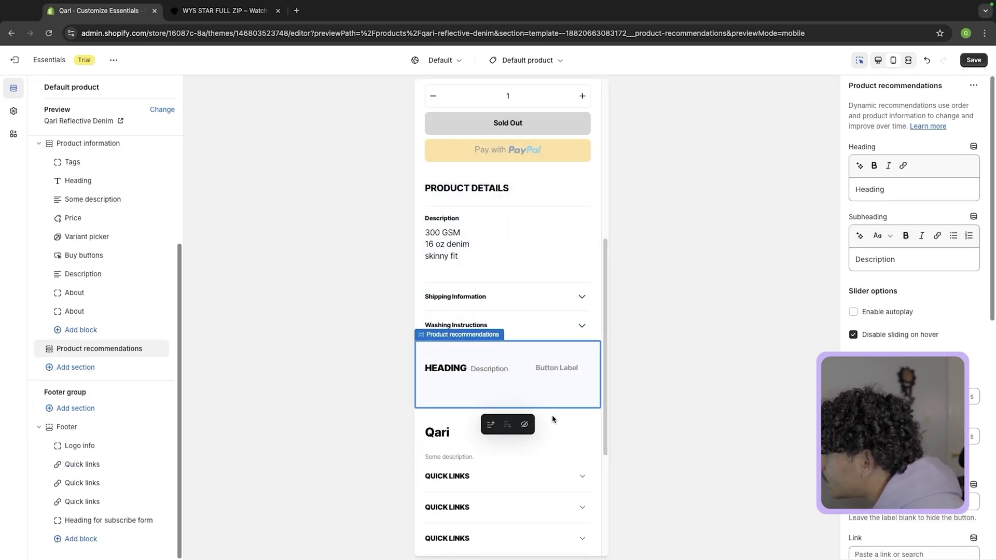
click(527, 425)
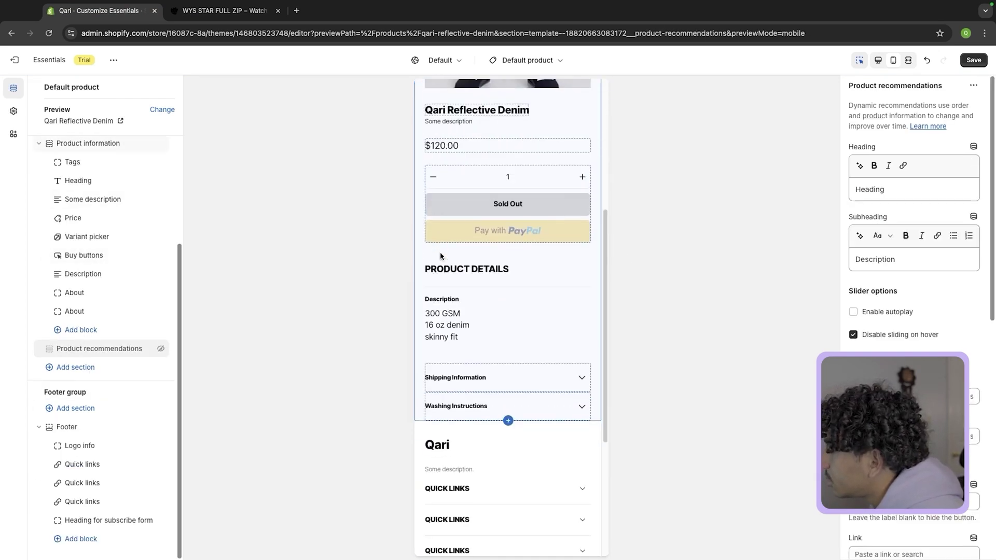
click(466, 383)
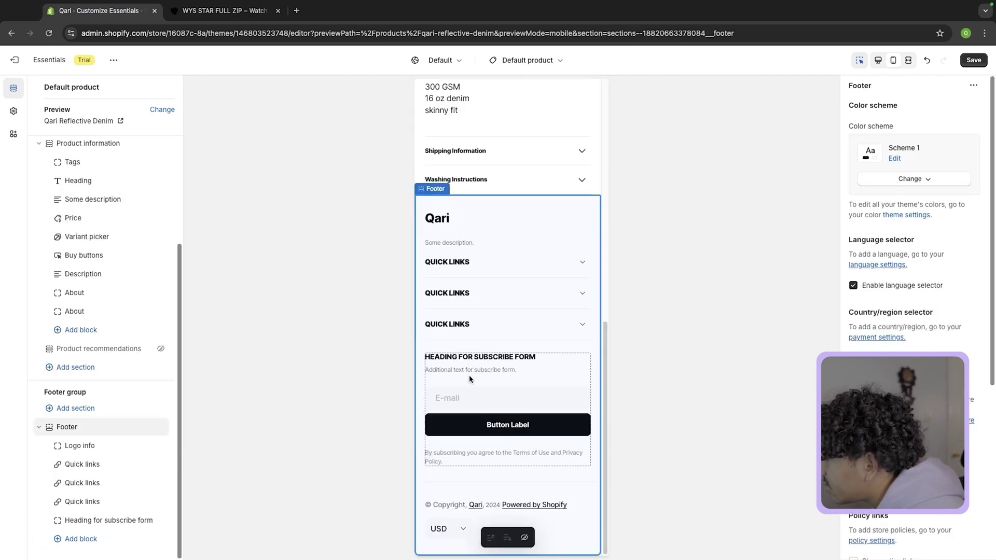
Remove all three Quick links menus from the Footer.
click(501, 268)
click(504, 271)
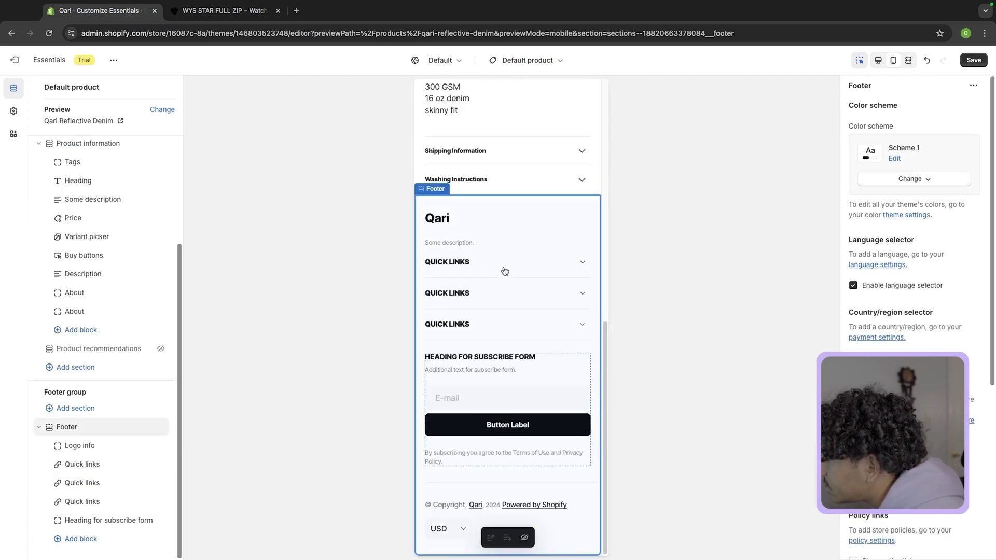
click(83, 464)
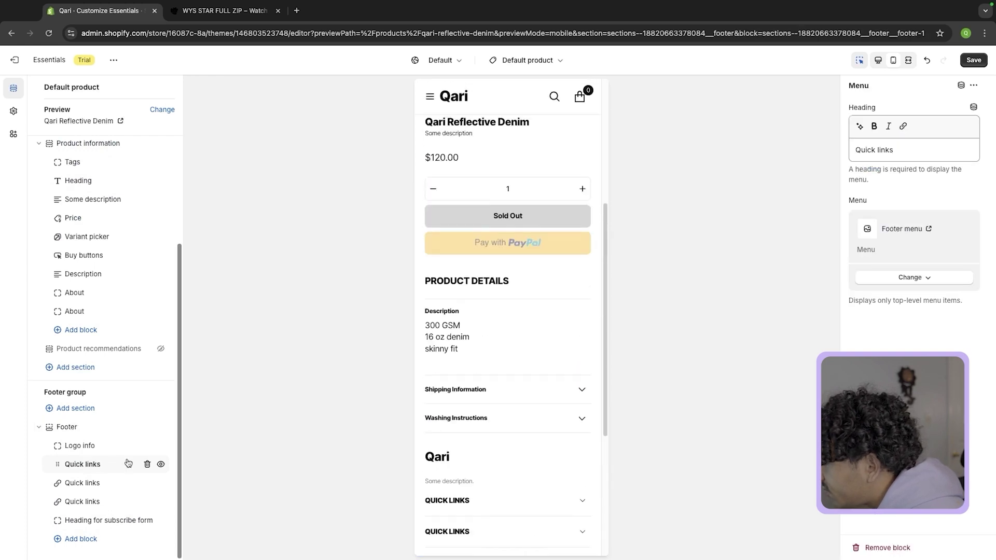
click(147, 465)
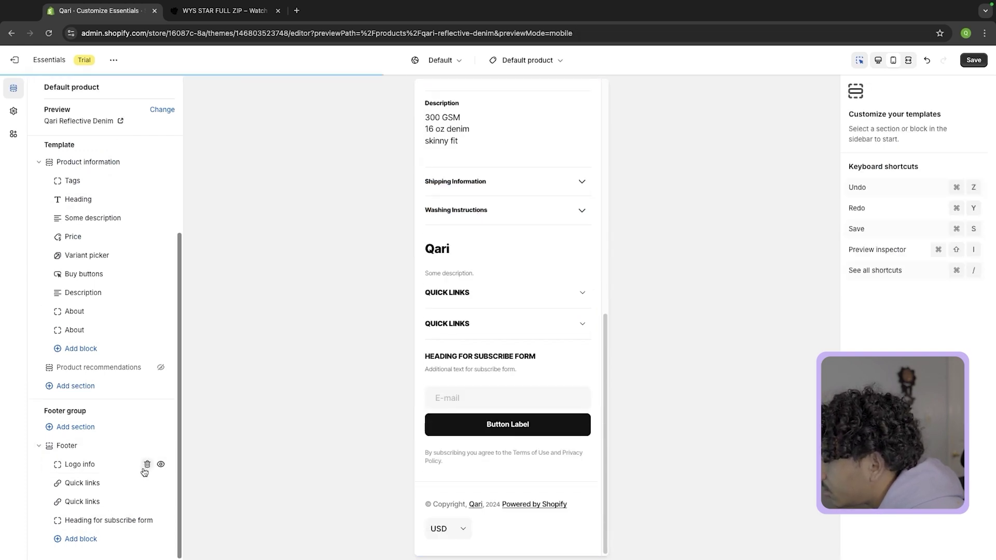
click(147, 483)
Set the footer's Logo info image to the qari_1 PNG, leaving the dark-mode logo unset.
click(109, 502)
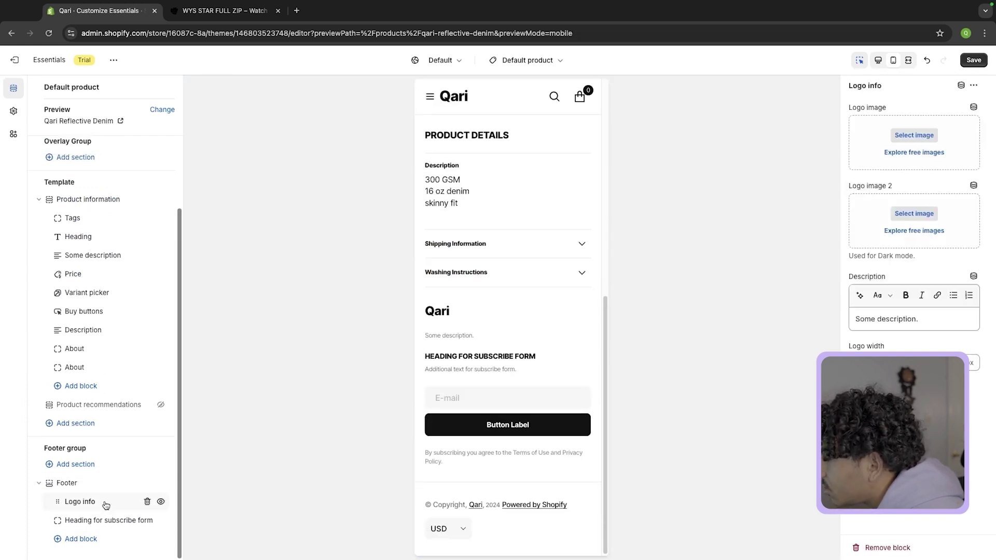
click(938, 127)
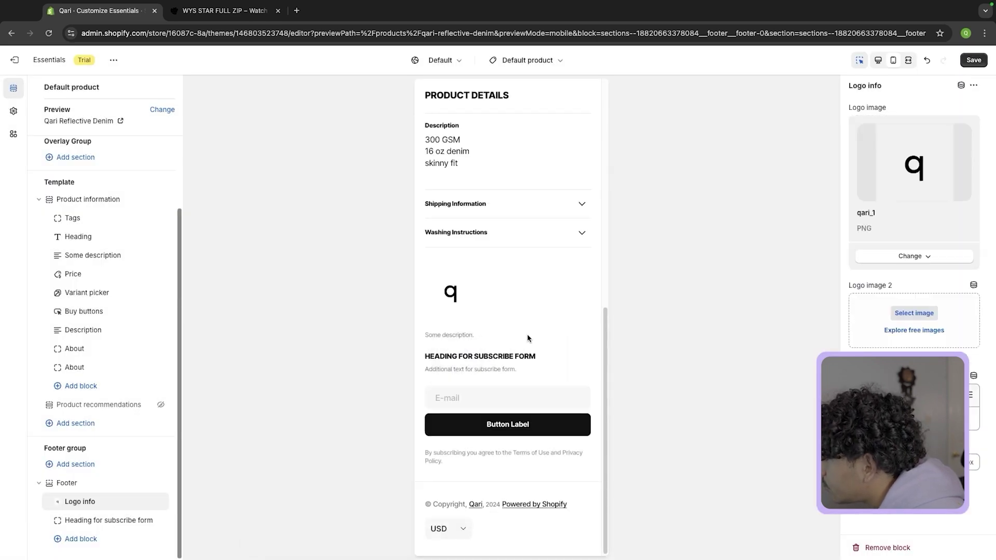
click(914, 313)
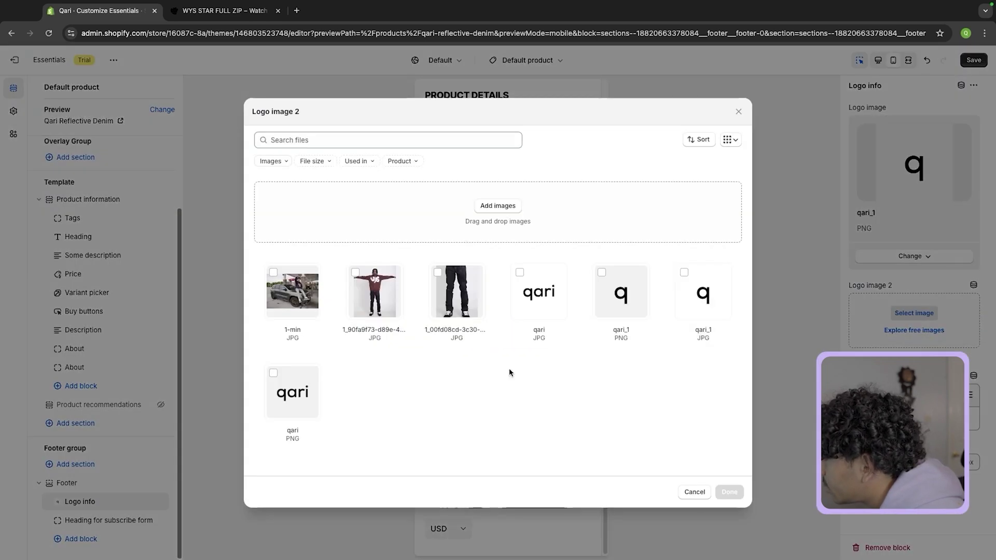
click(694, 492)
Set the footer subscribe form's button label to "Sign Up" and save the theme changes.
click(454, 335)
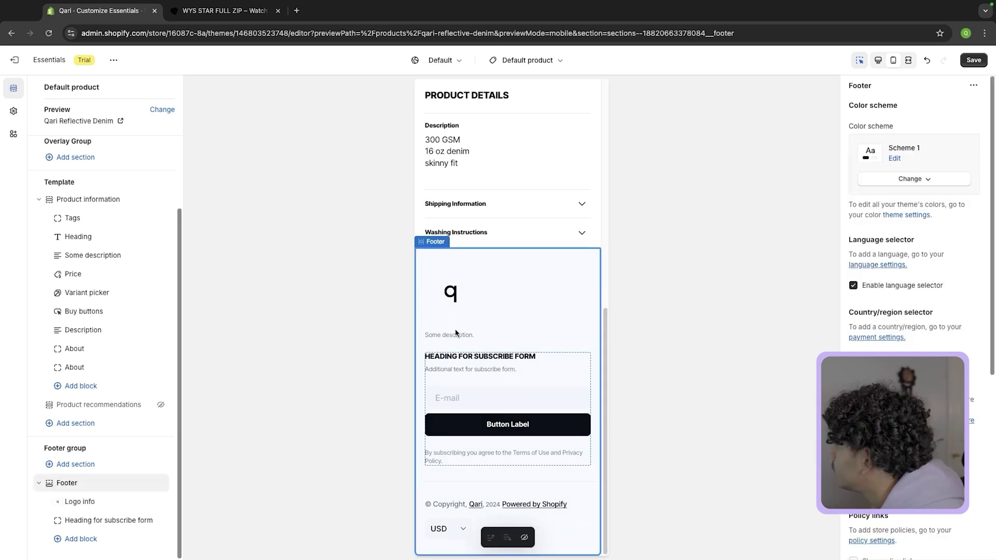
scroll(854, 295, down, 6)
click(562, 377)
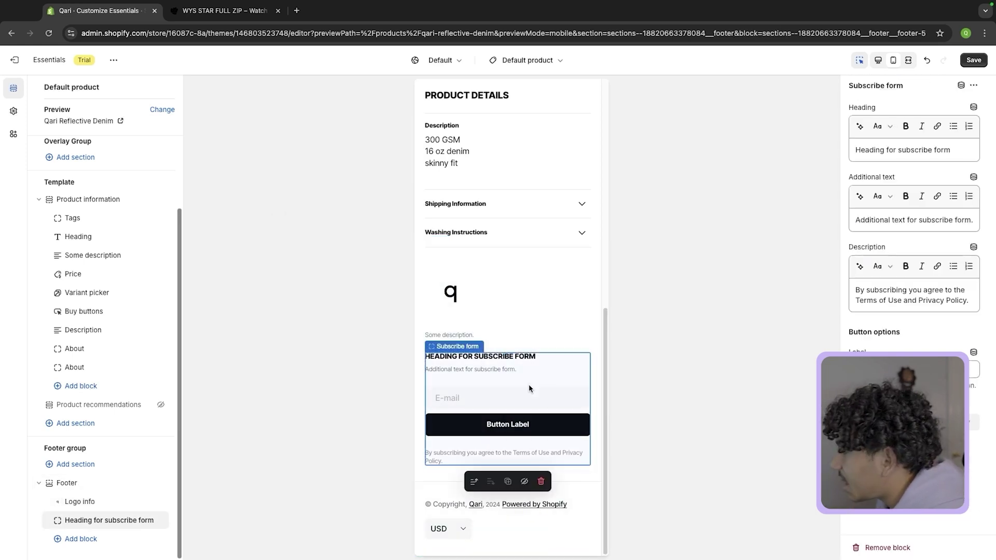
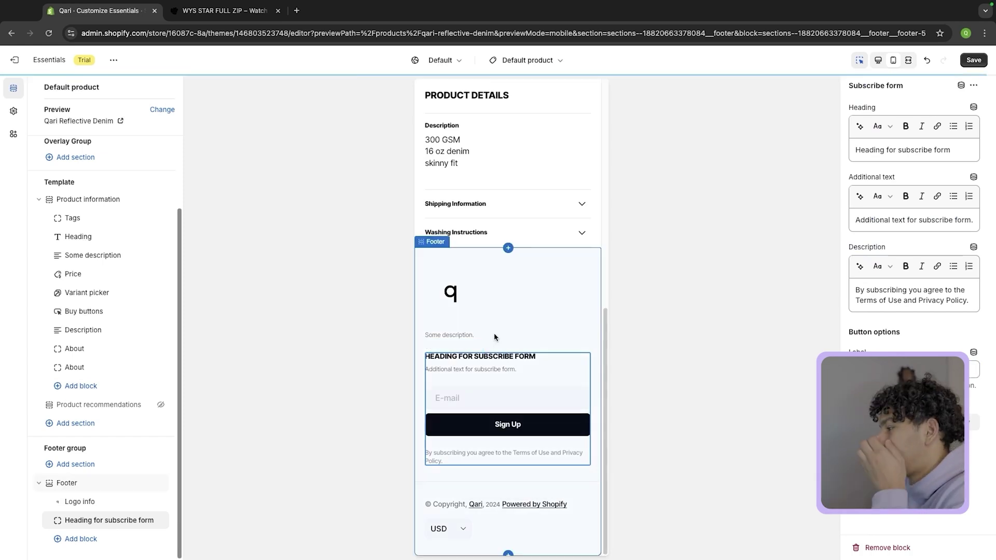
scroll(519, 297, up, 3)
scroll(518, 303, up, 6)
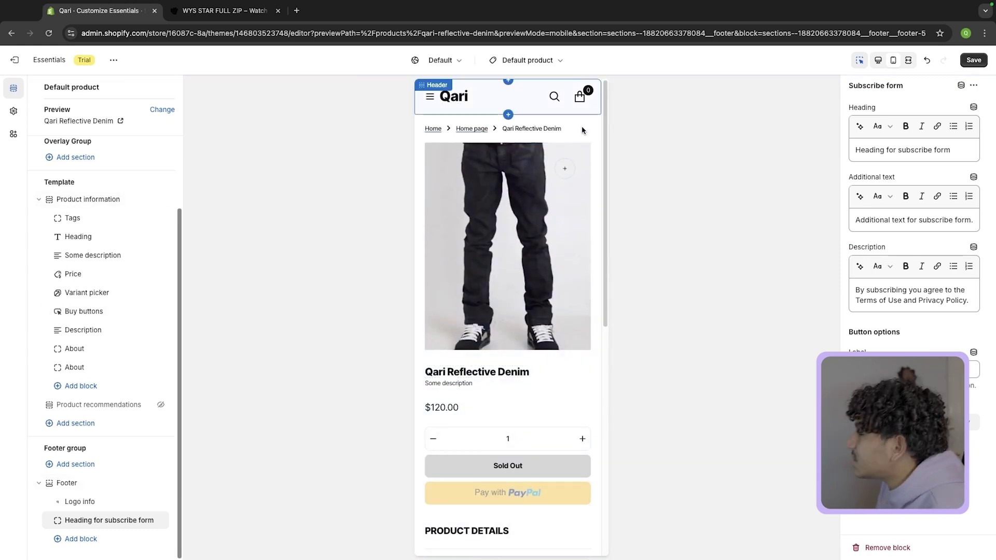
click(977, 59)
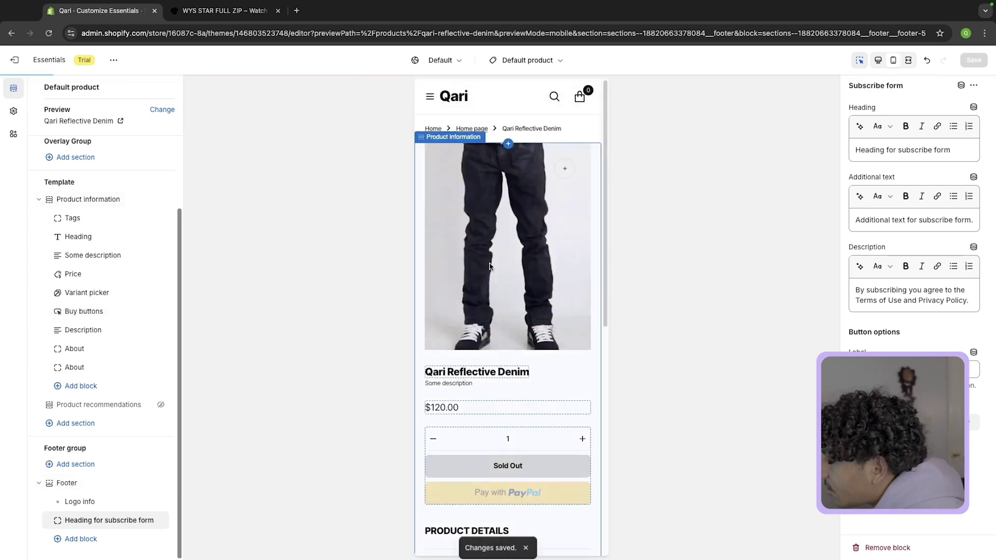
Review the Qari Reflective Denim page in the mobile preview, from the product image and heading to the footer.
scroll(483, 267, up, 10)
scroll(489, 275, down, 8)
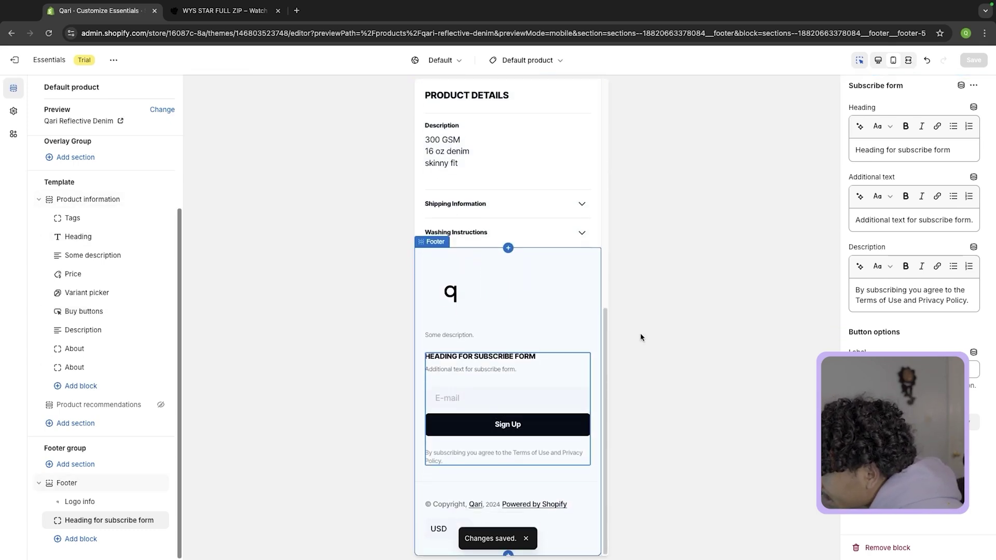
scroll(478, 296, up, 10)
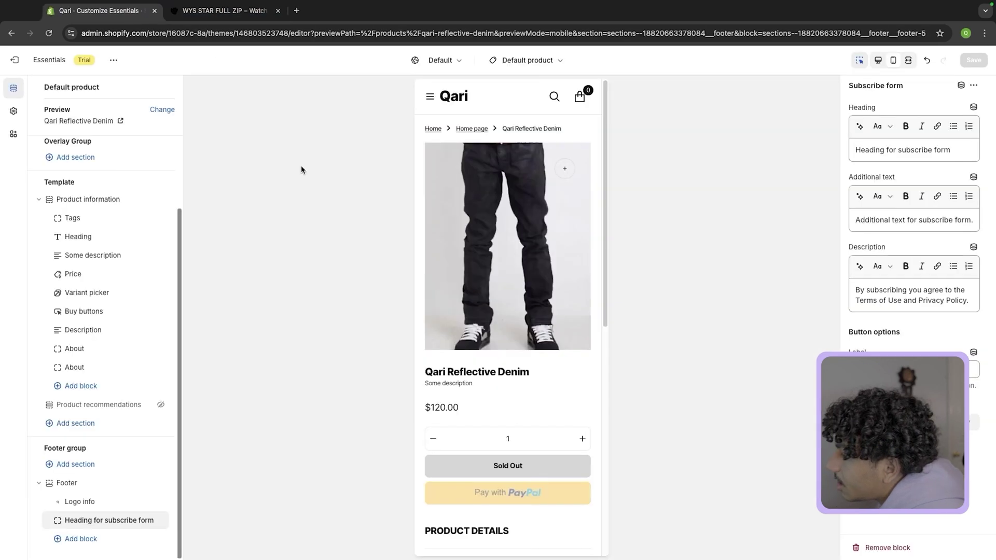
scroll(498, 400, down, 1)
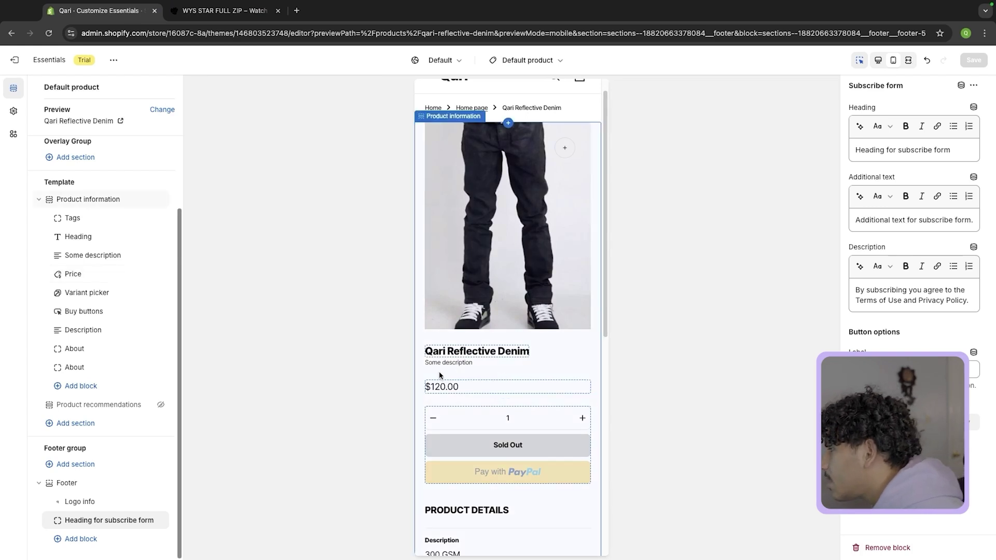
click(440, 376)
scroll(519, 353, down, 1)
click(463, 310)
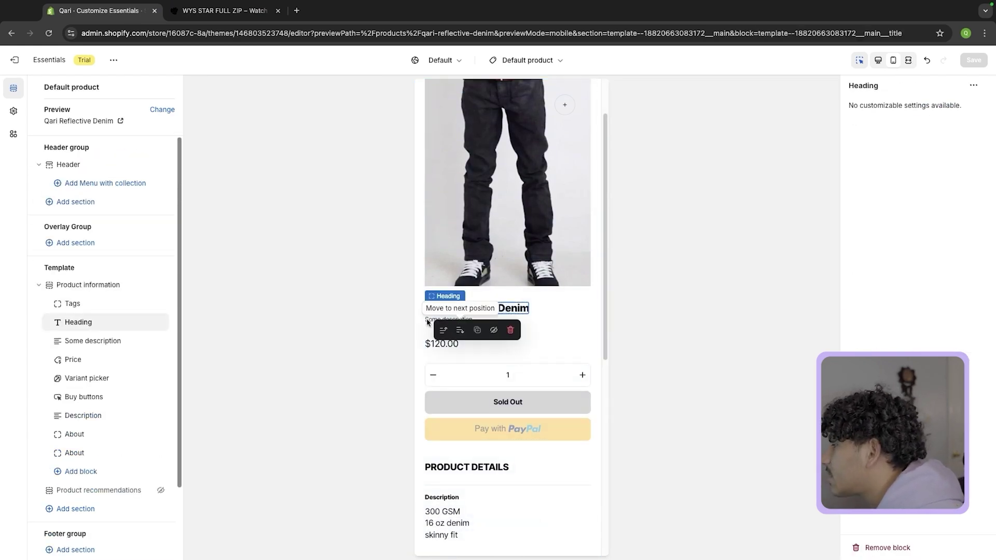
click(529, 325)
scroll(498, 320, down, 1)
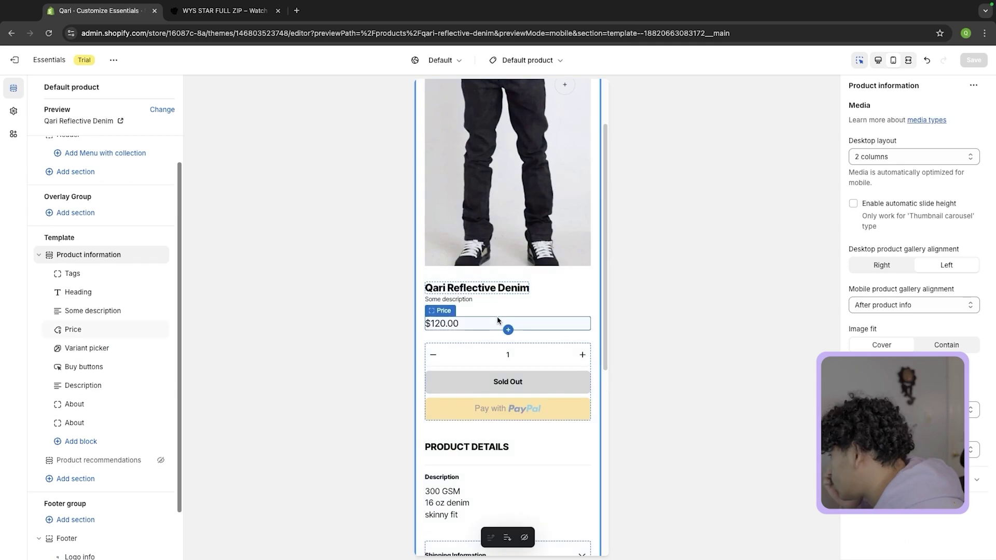
Switch the preview to desktop and check the product details, Shipping Information block and footer layout.
scroll(482, 363, down, 5)
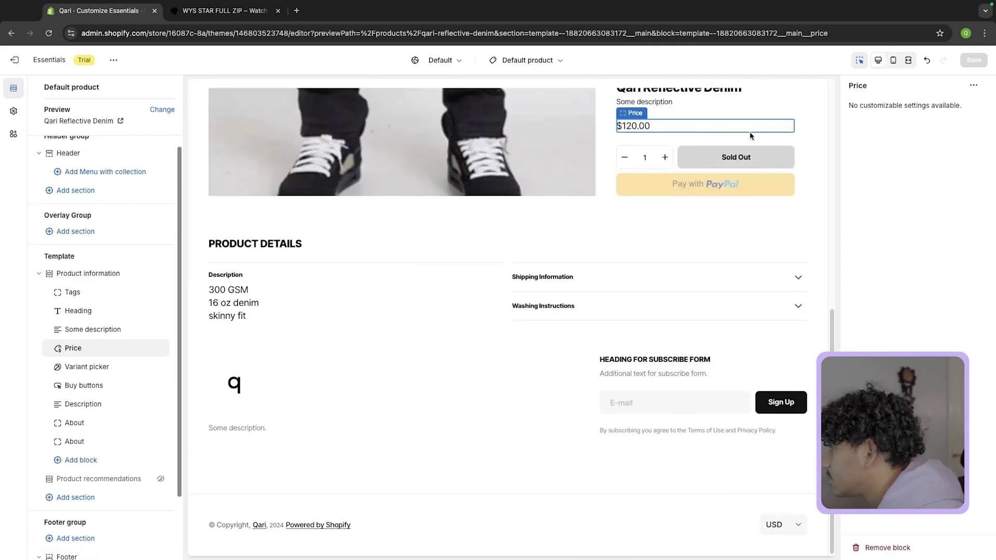
scroll(507, 345, up, 8)
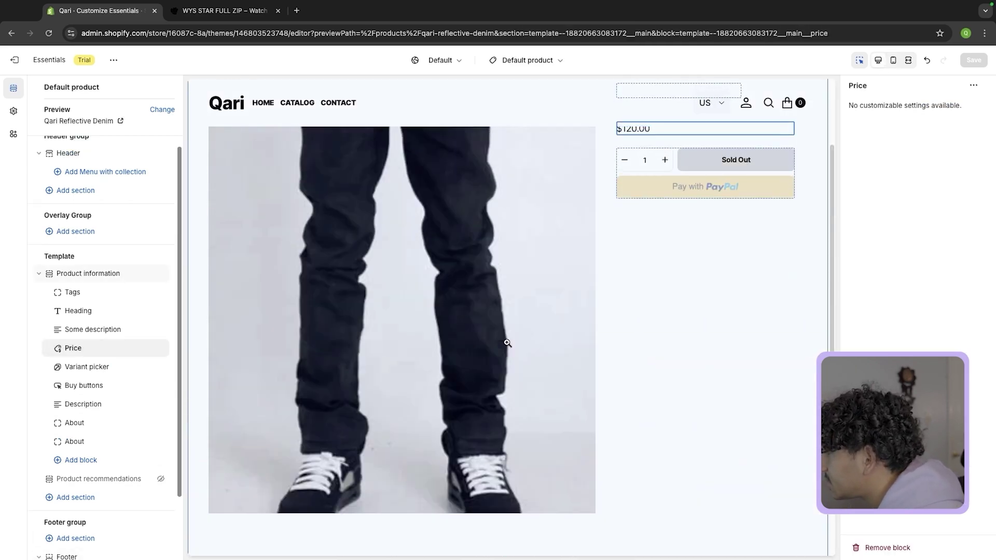
scroll(506, 342, down, 5)
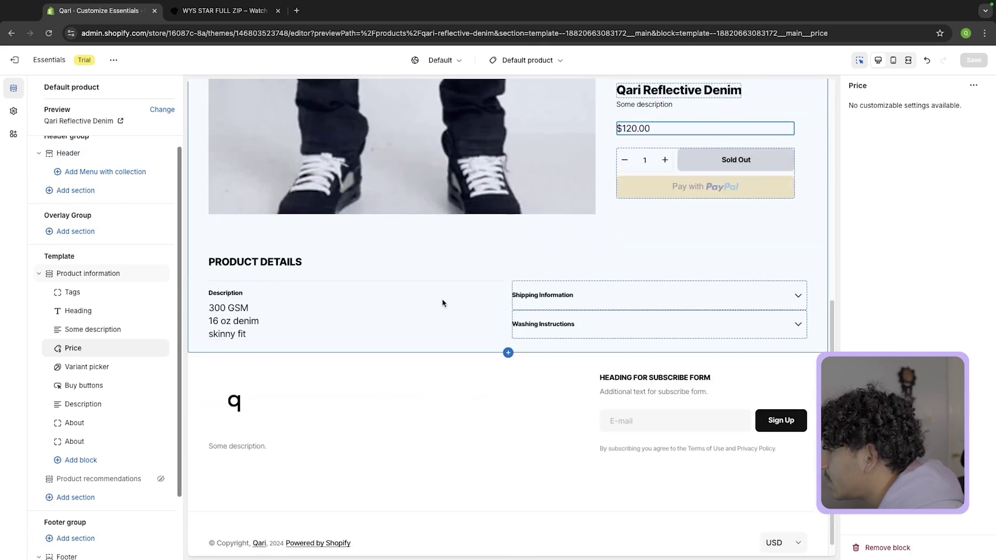
click(370, 324)
scroll(369, 323, down, 1)
click(322, 424)
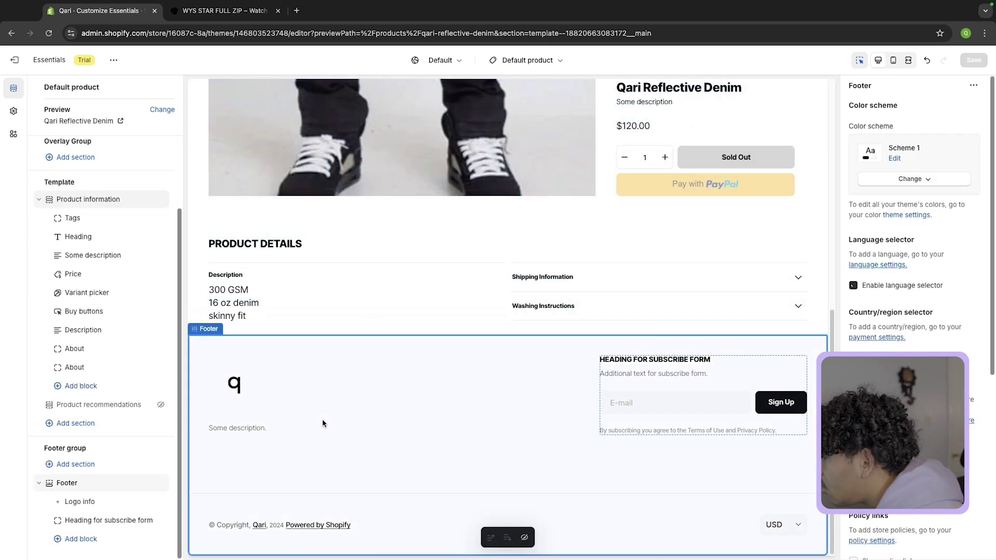
click(549, 276)
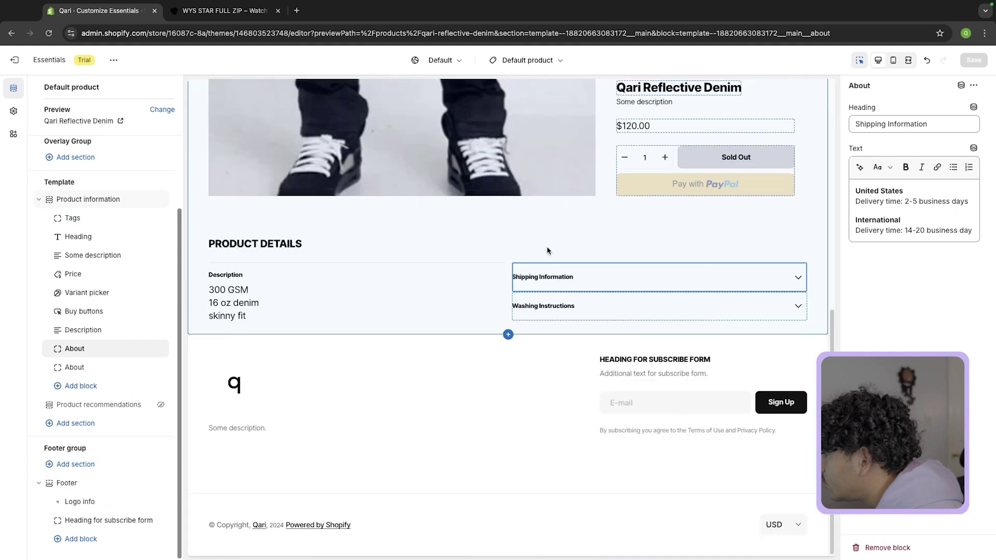
click(346, 303)
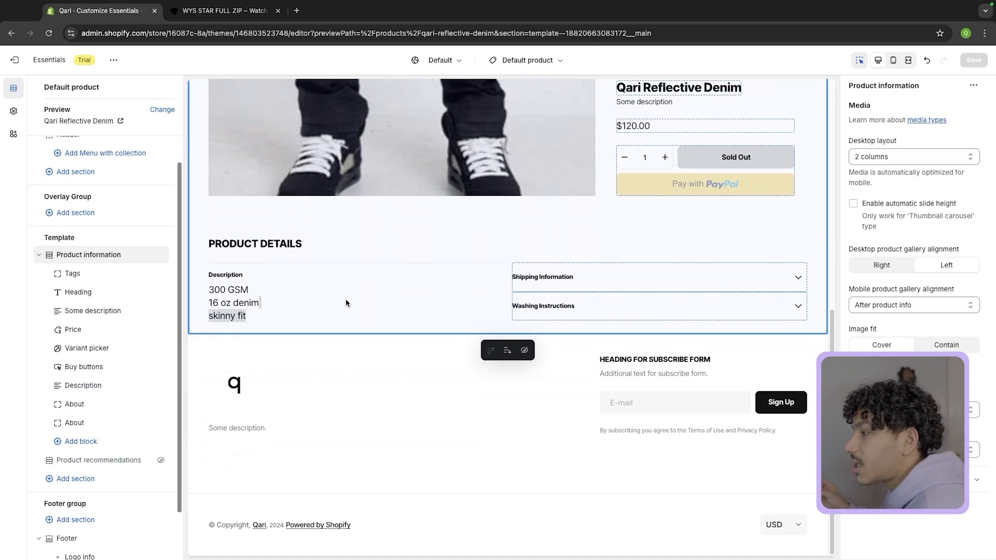
Examine the WYS Star Full Zip page on Watch Your Step for the sections placed below the product details.
click(191, 9)
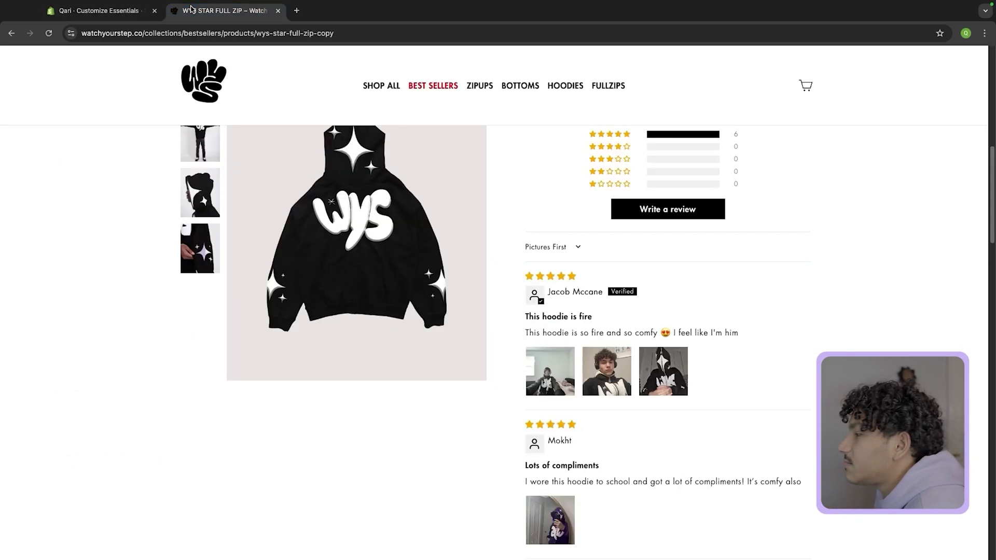
scroll(151, 489, up, 10)
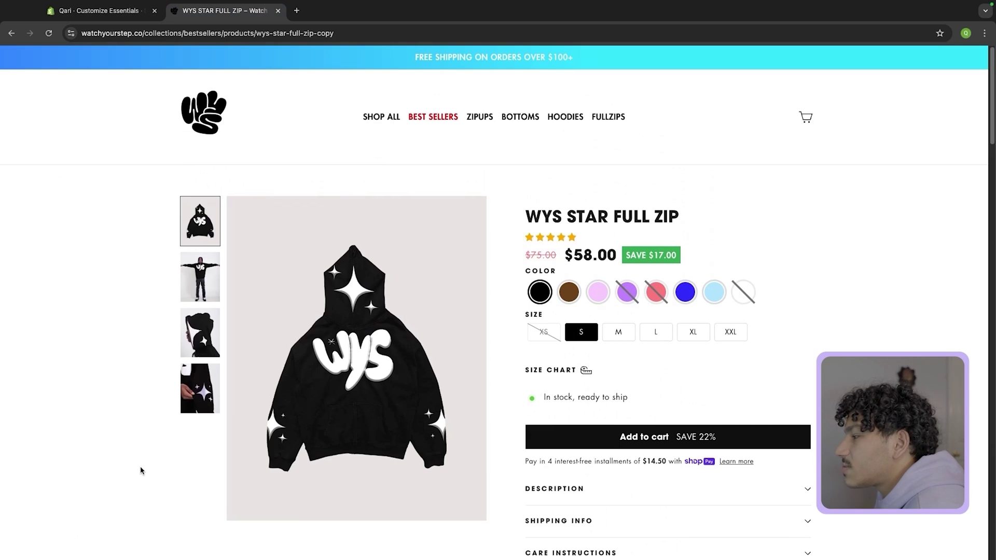
scroll(140, 469, down, 10)
scroll(140, 470, down, 2)
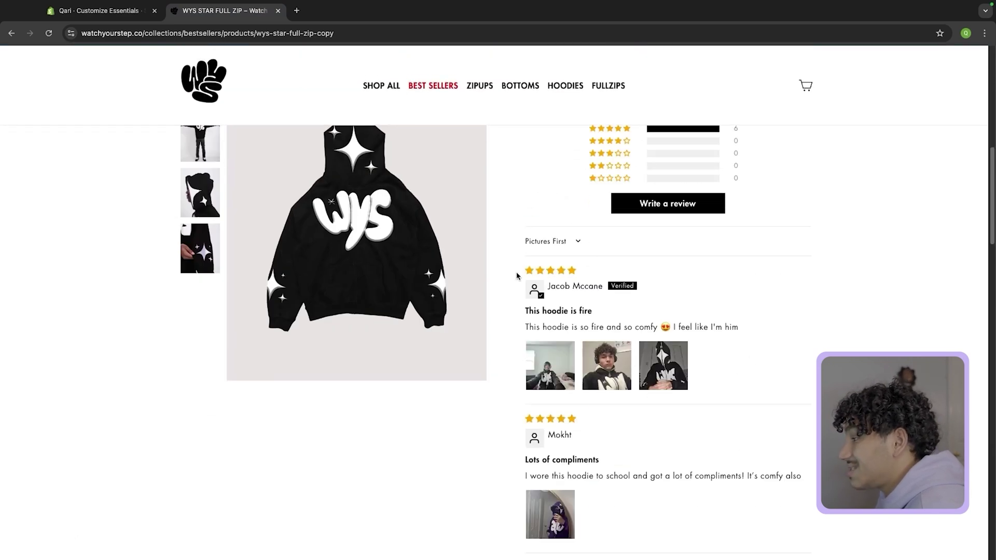
scroll(560, 419, down, 10)
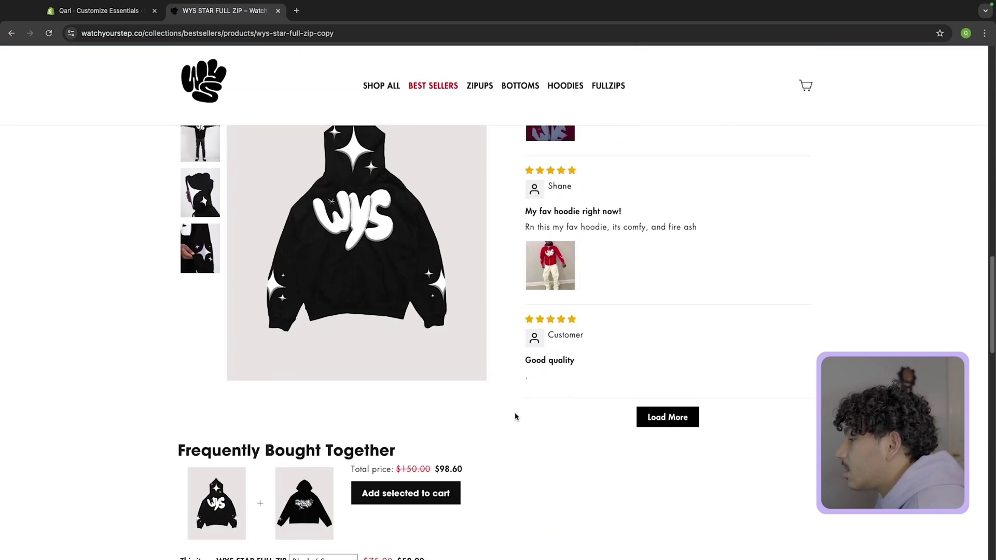
scroll(256, 307, down, 8)
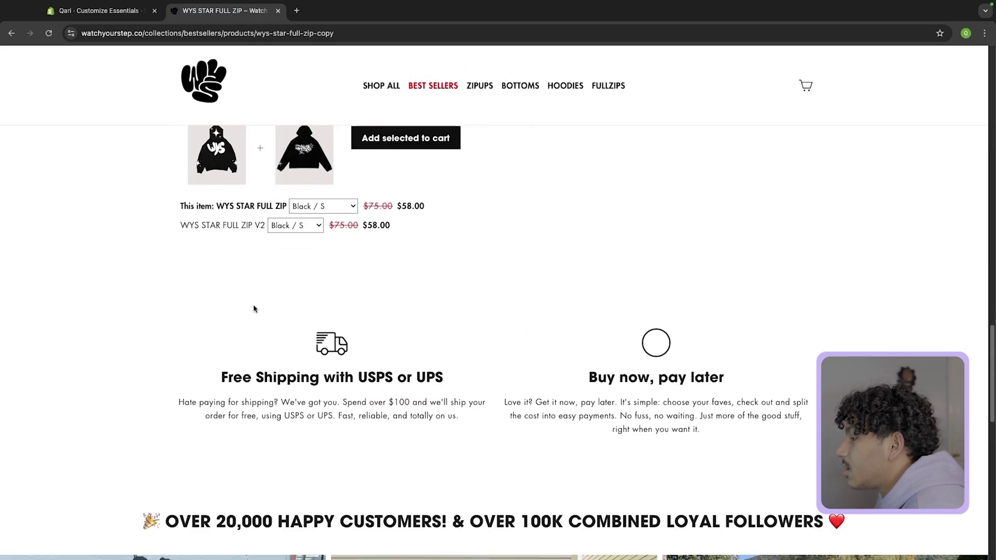
scroll(251, 304, down, 3)
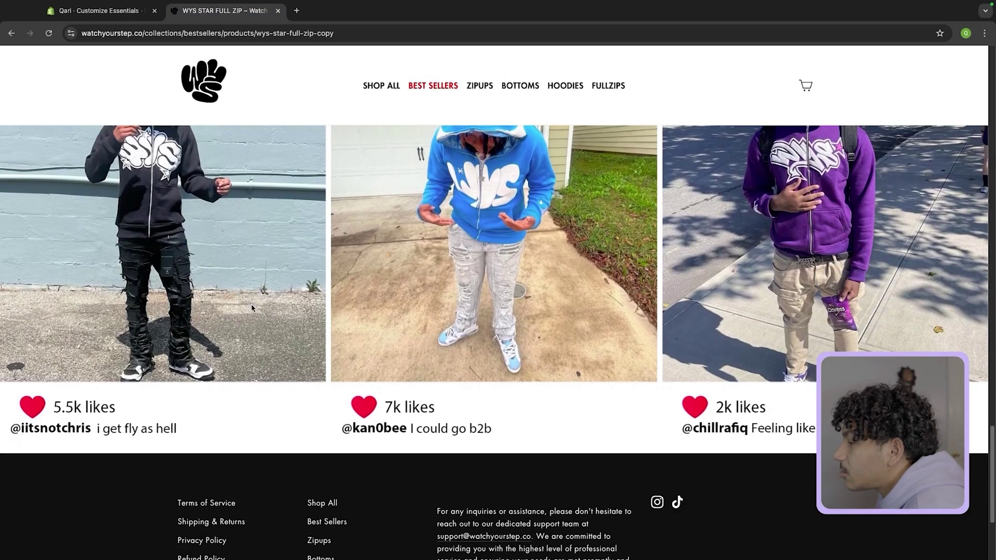
Return to the Shopify theme editor and add an Image with text section to the product template.
click(111, 16)
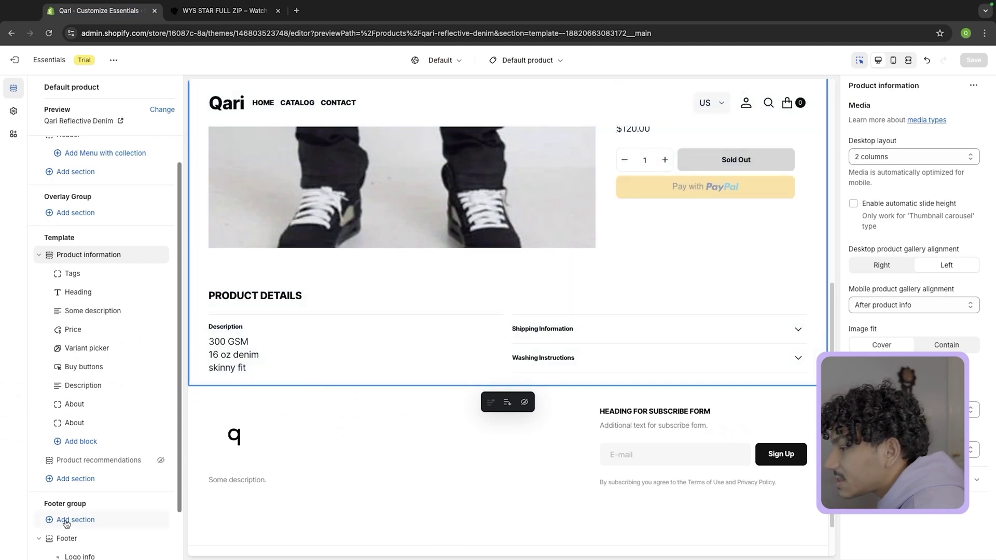
click(75, 479)
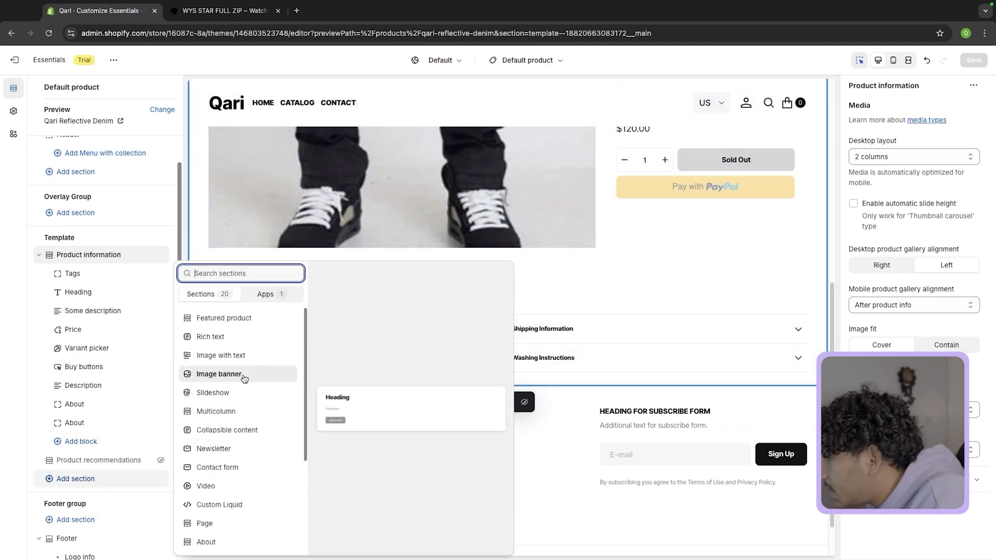
scroll(248, 441, down, 3)
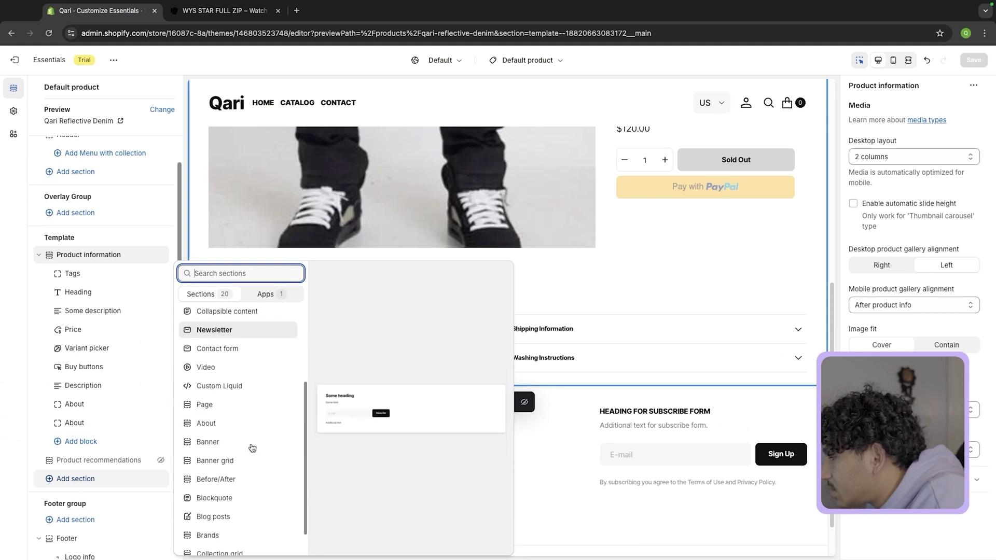
click(246, 545)
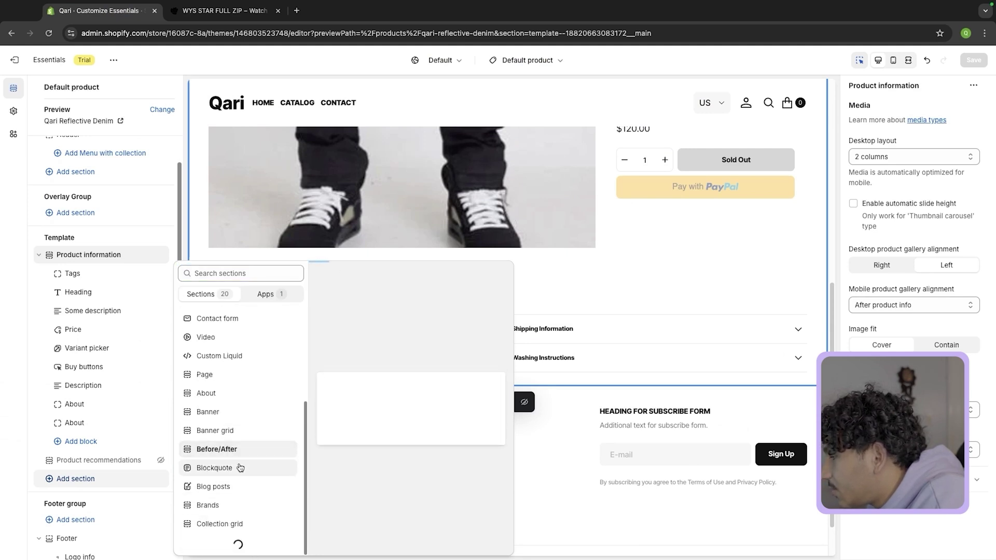
scroll(240, 498, down, 2)
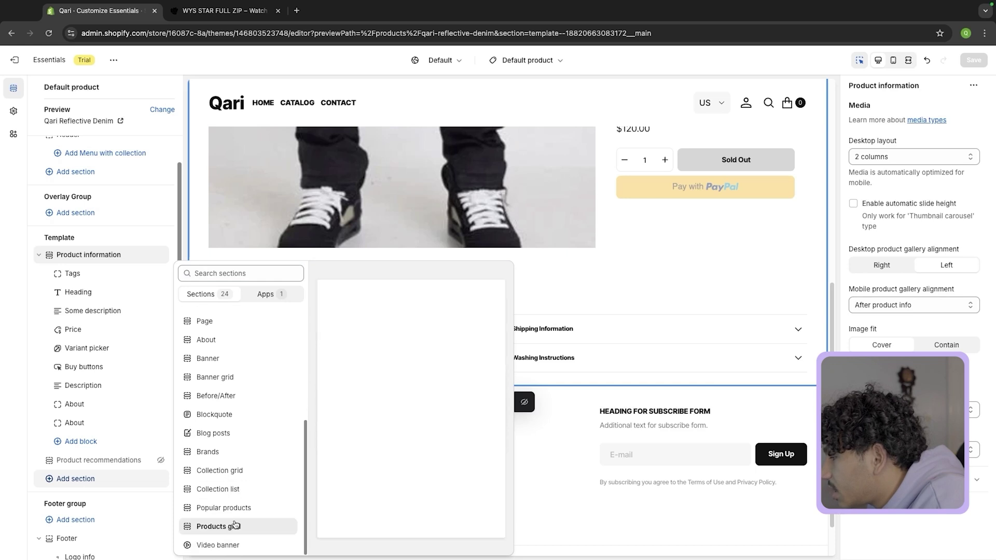
scroll(222, 434, up, 3)
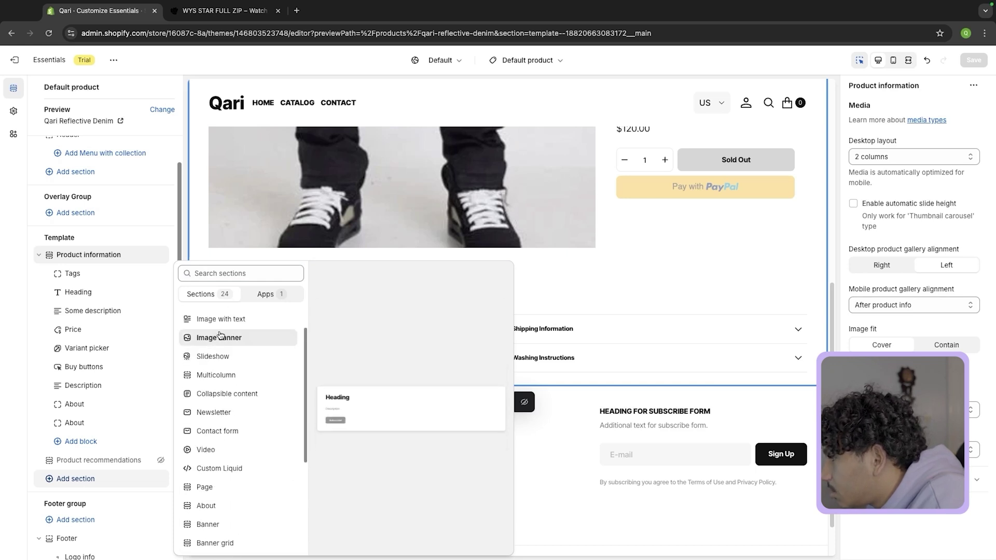
click(241, 326)
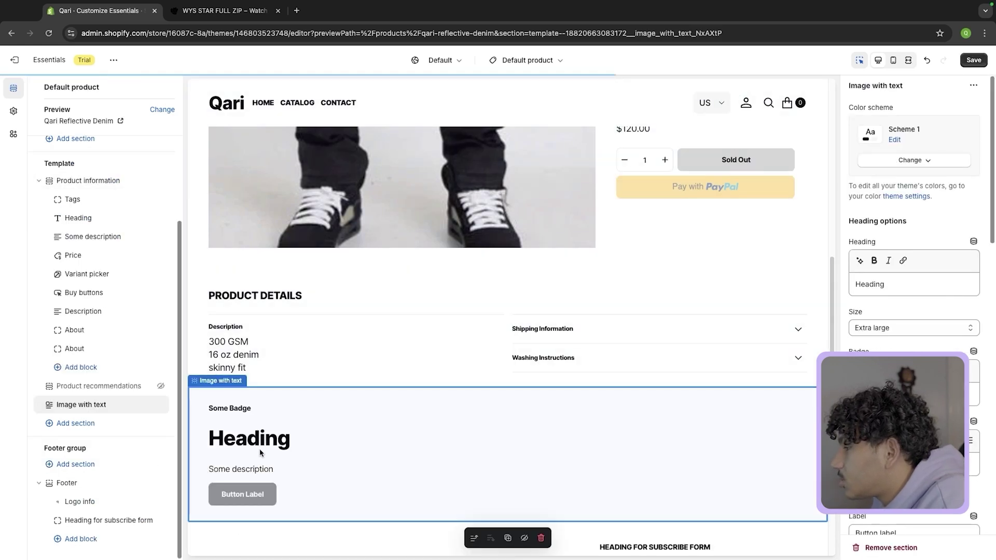
Set the Image with text section's first image to the JPG of the model wearing the maroon WYS hoodie.
scroll(882, 295, down, 1)
scroll(883, 295, down, 5)
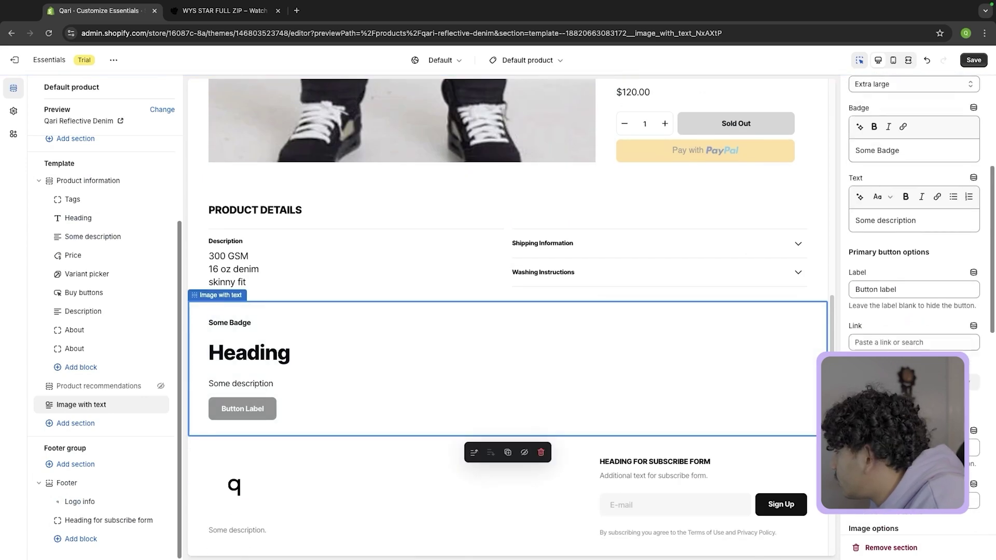
scroll(911, 347, down, 8)
click(915, 439)
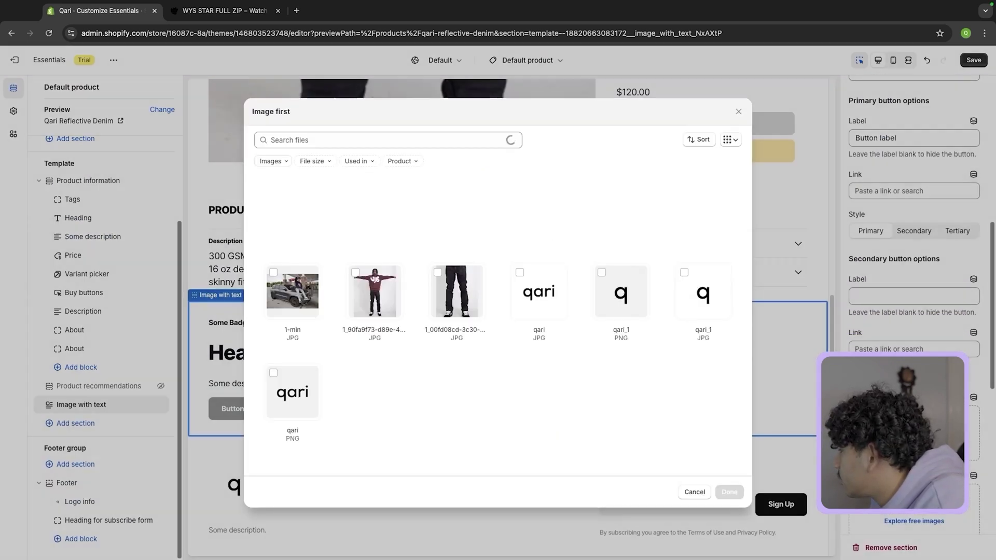
click(729, 493)
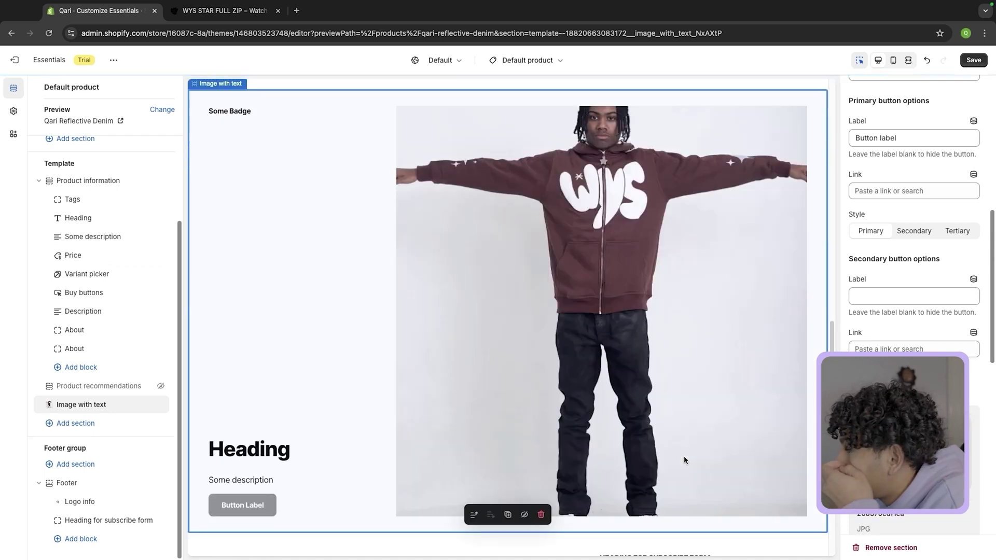
Set the Image with text section's second image to the JPG of the black jeans.
scroll(572, 438, down, 2)
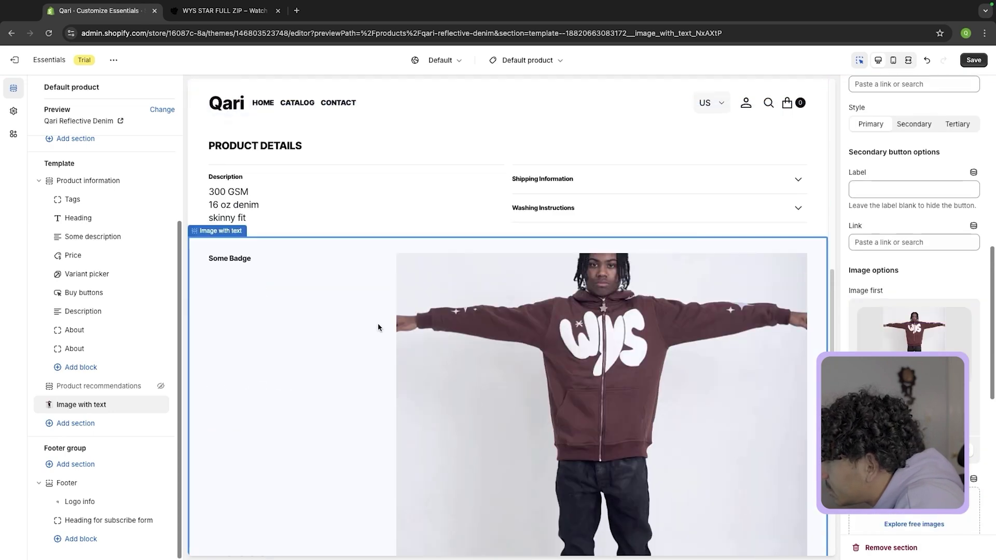
scroll(311, 332, down, 8)
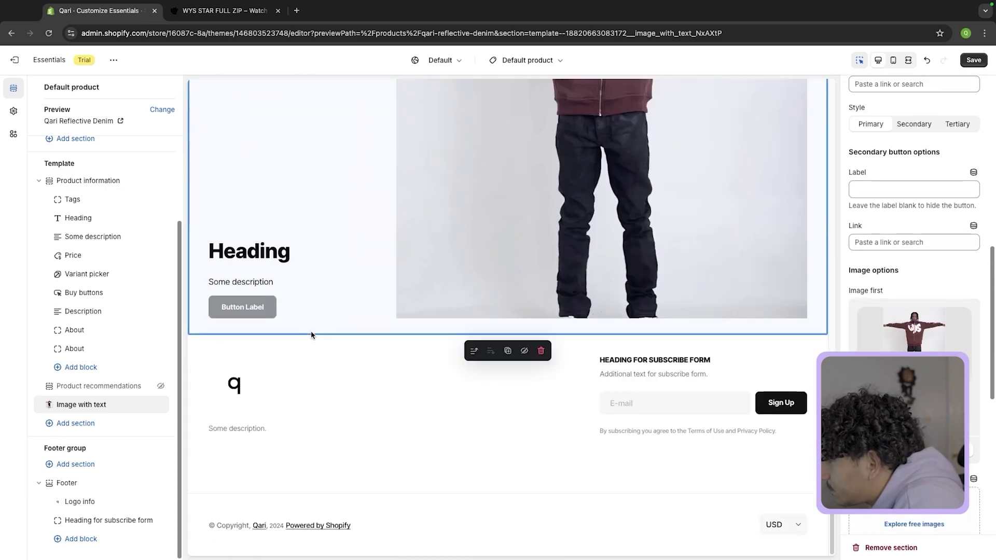
scroll(269, 276, up, 5)
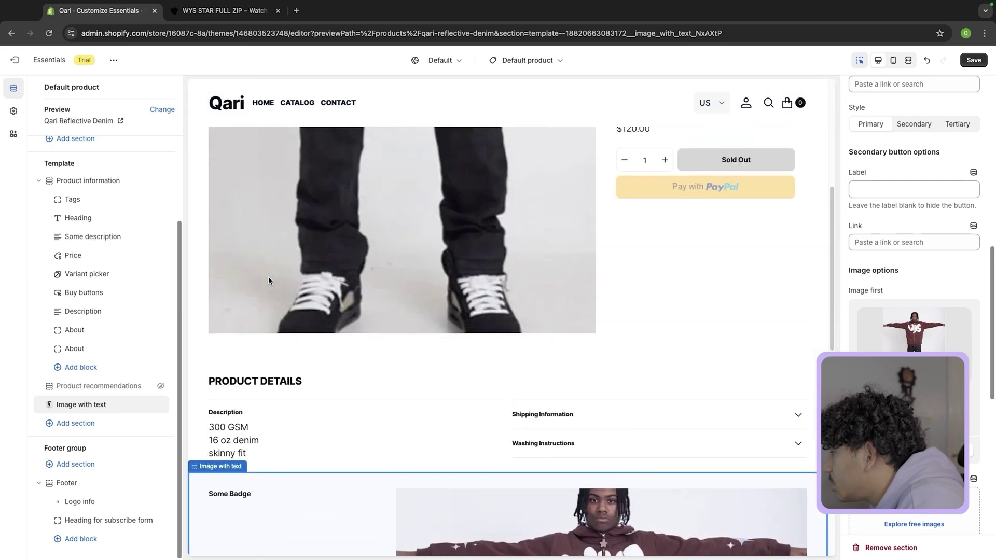
scroll(301, 333, up, 3)
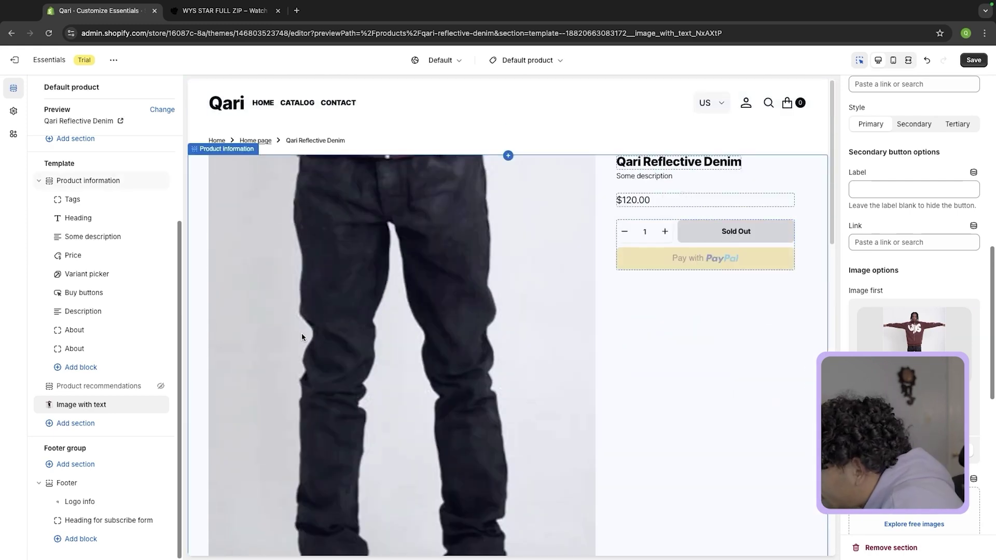
scroll(519, 339, down, 10)
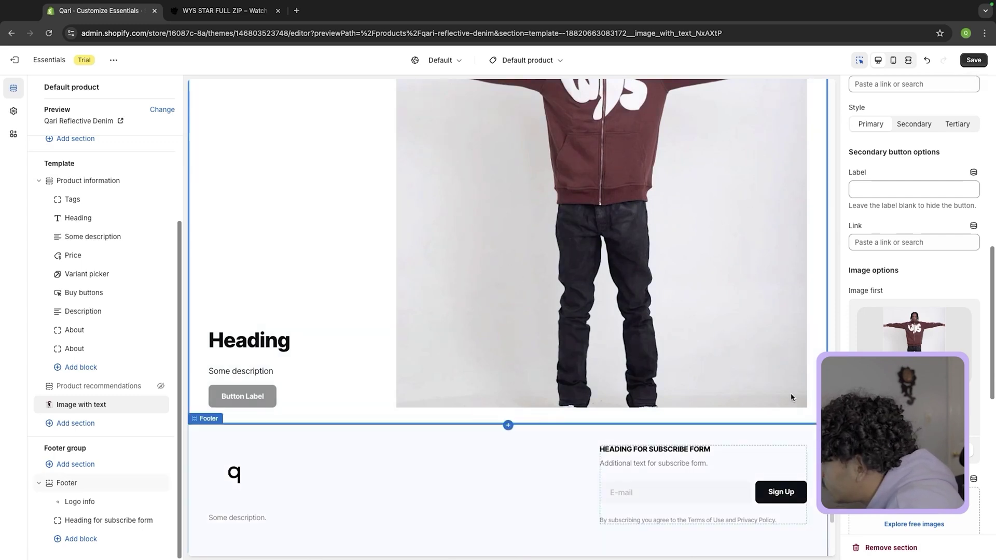
click(914, 501)
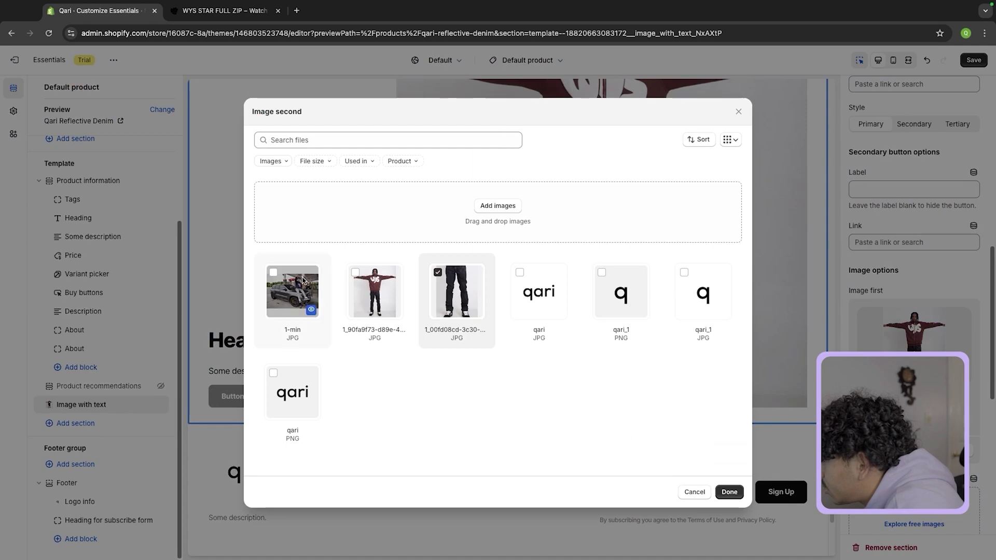
key(Return)
scroll(602, 438, up, 8)
scroll(491, 346, down, 2)
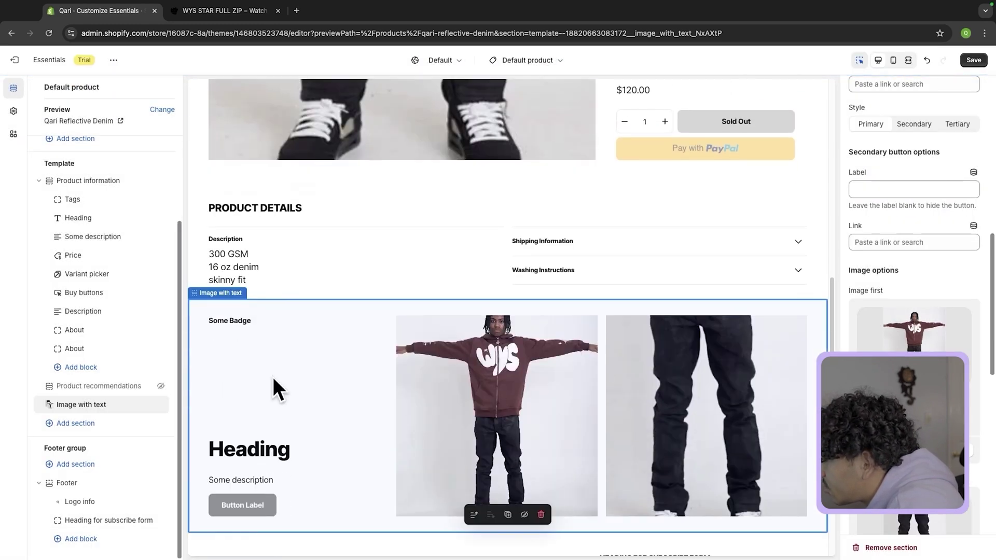
Set the Image with text section's heading to Customers and clear its badge, description and button label.
scroll(892, 211, up, 7)
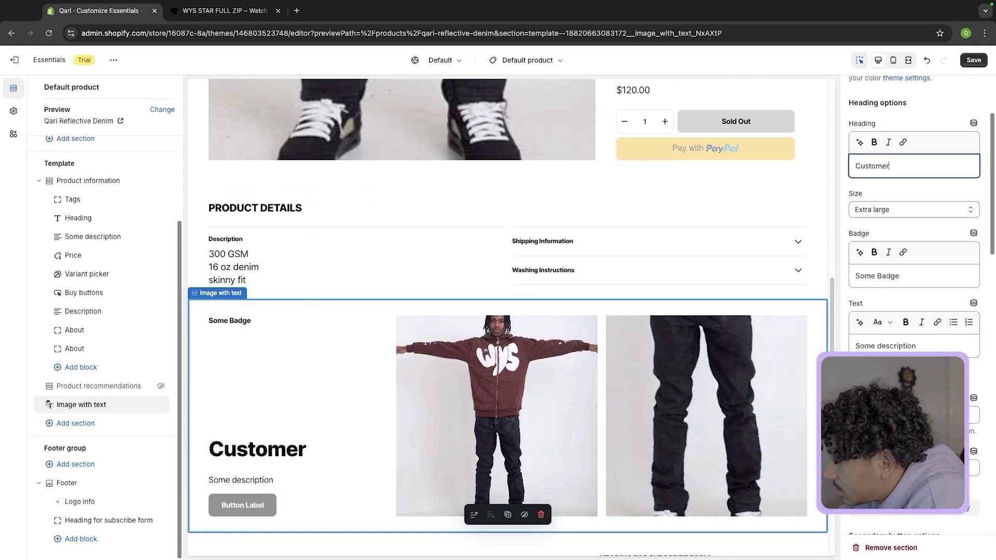
triple_click(895, 275)
key(BackSpace)
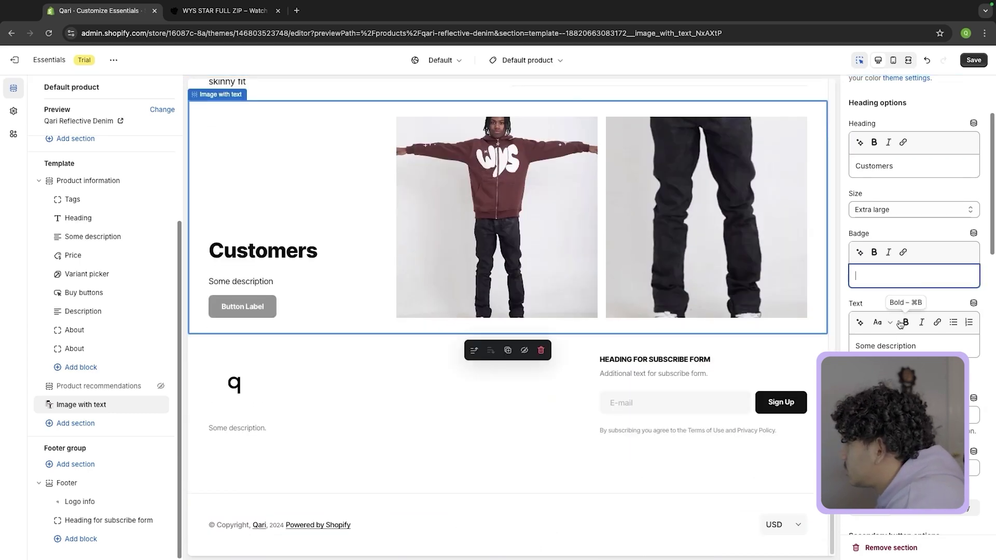
triple_click(900, 346)
key(BackSpace)
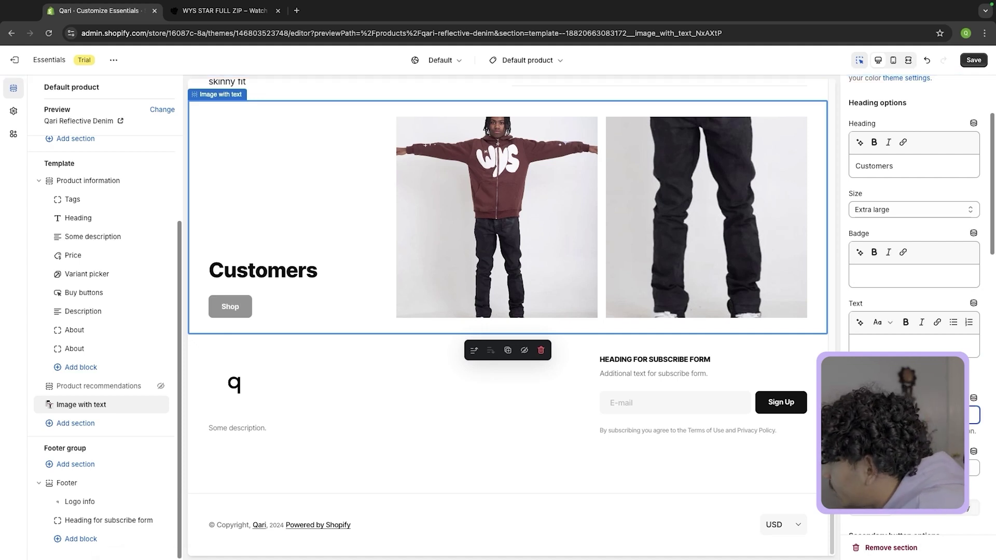
Review the product page with the Customers section in the preview and save the theme changes.
scroll(360, 337, up, 5)
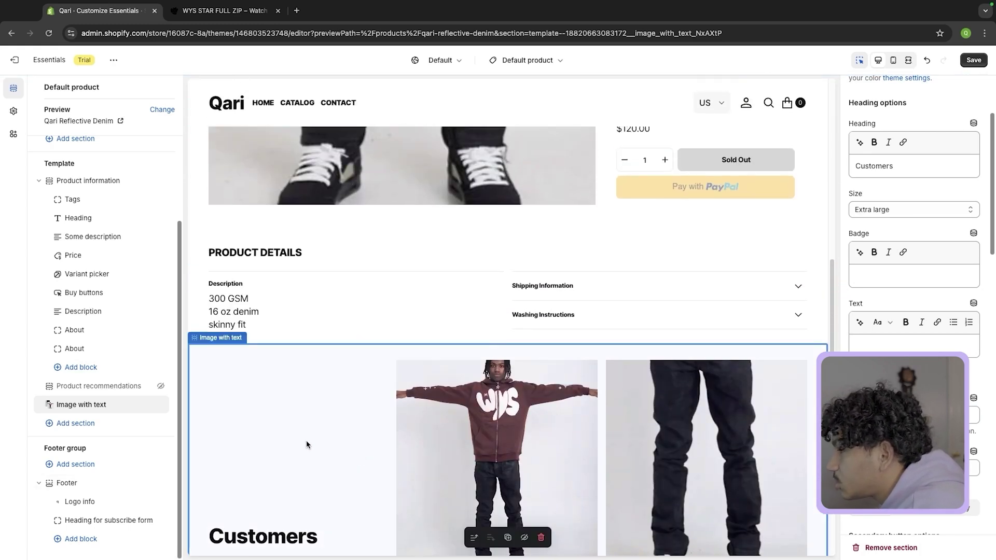
scroll(387, 427, down, 4)
scroll(390, 391, up, 9)
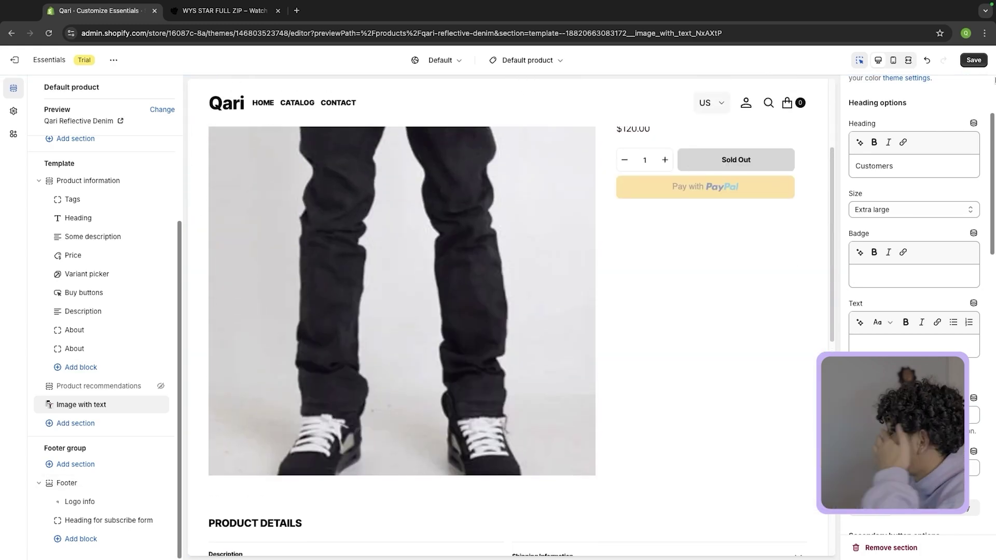
click(977, 61)
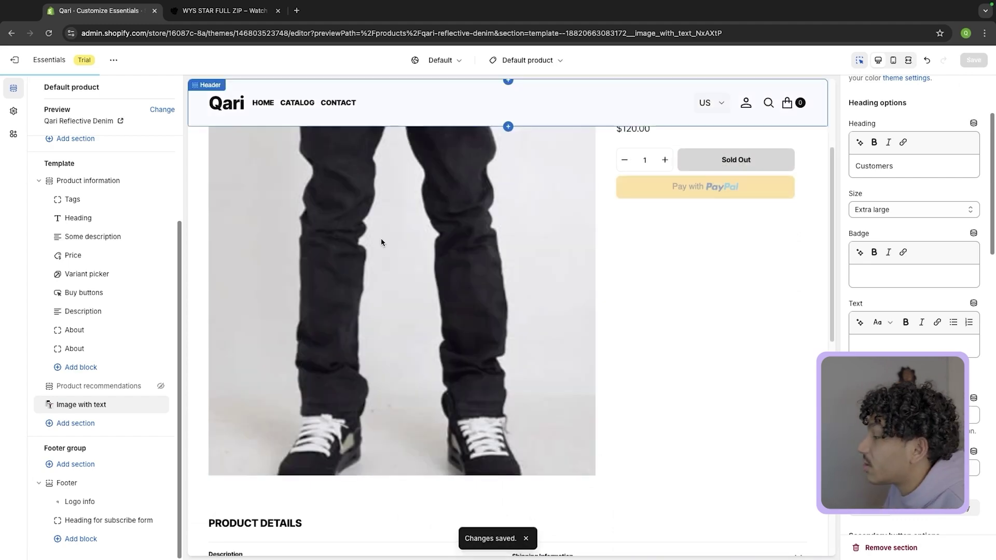
scroll(443, 280, down, 5)
scroll(443, 280, up, 6)
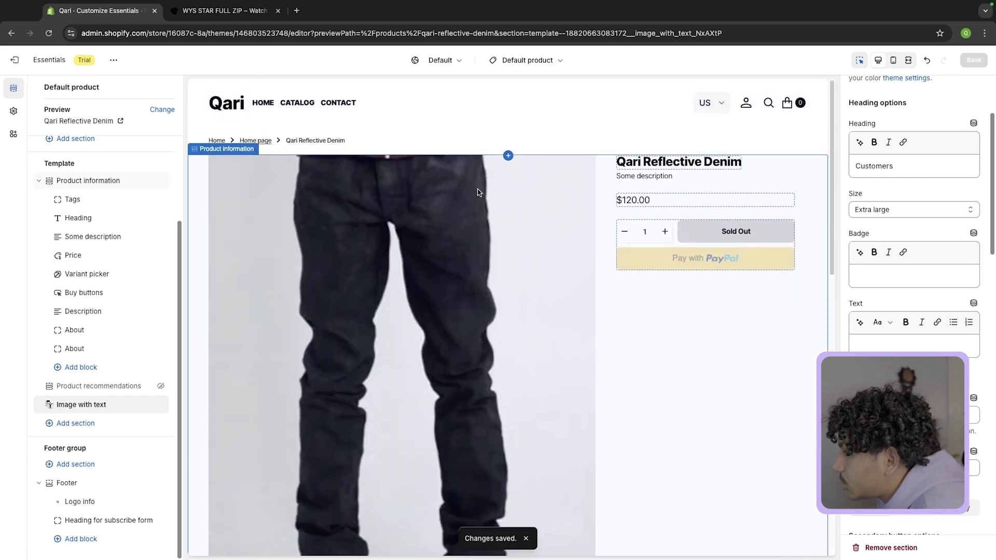
Switch the preview to mobile and open the store's home page.
click(891, 65)
scroll(496, 250, up, 6)
click(454, 96)
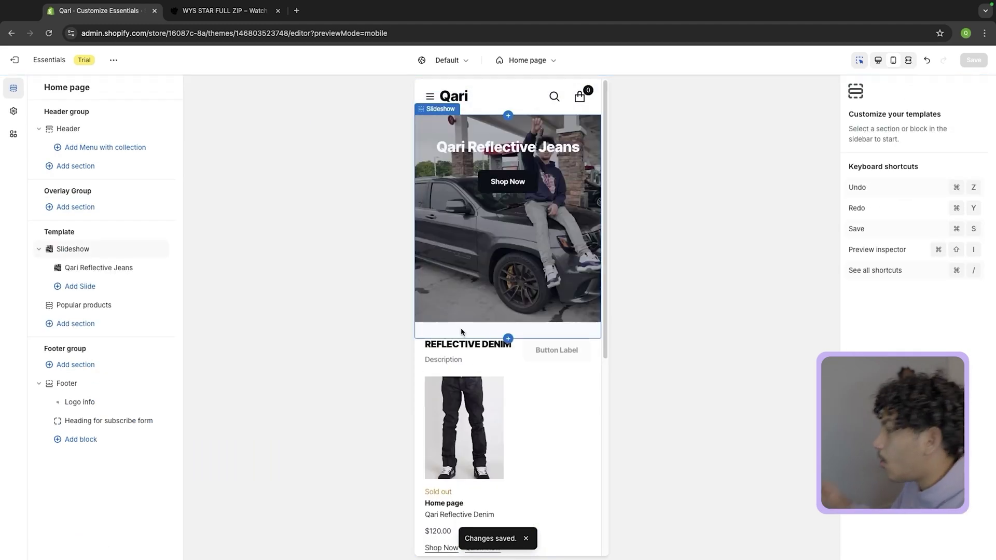
Clear the button label of the home page's Popular products section and save the change.
scroll(464, 327, down, 6)
scroll(477, 319, up, 6)
scroll(491, 312, down, 2)
click(542, 241)
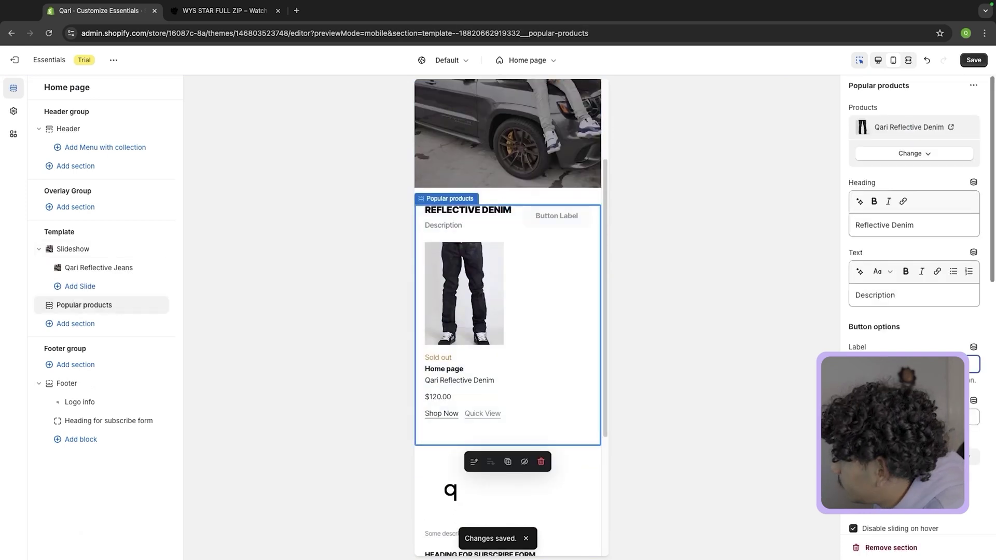
scroll(567, 253, down, 3)
Open the Qari Reflective Denim product page in the mobile preview and check its details and Customers section.
click(458, 208)
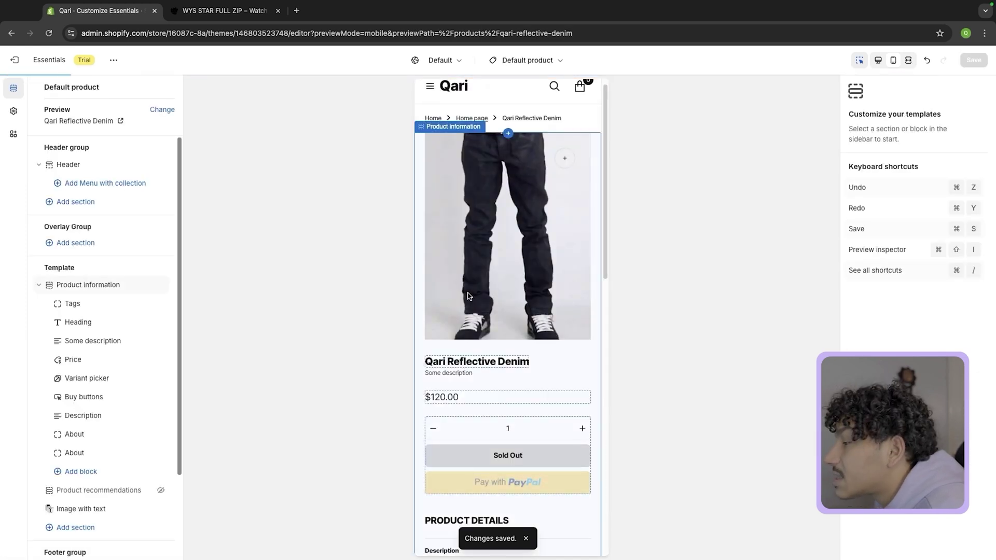
scroll(496, 332, down, 2)
scroll(496, 332, down, 4)
scroll(498, 344, down, 7)
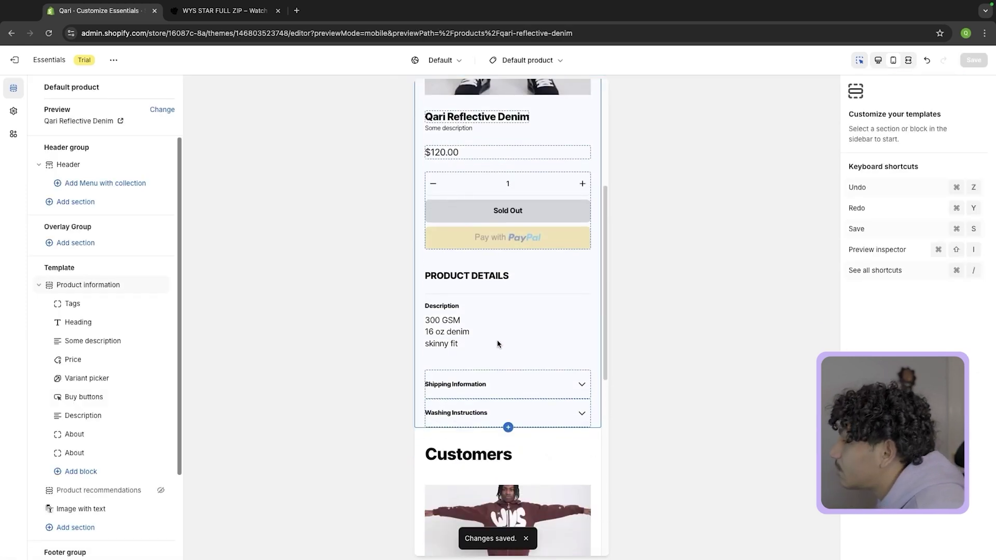
scroll(499, 343, up, 15)
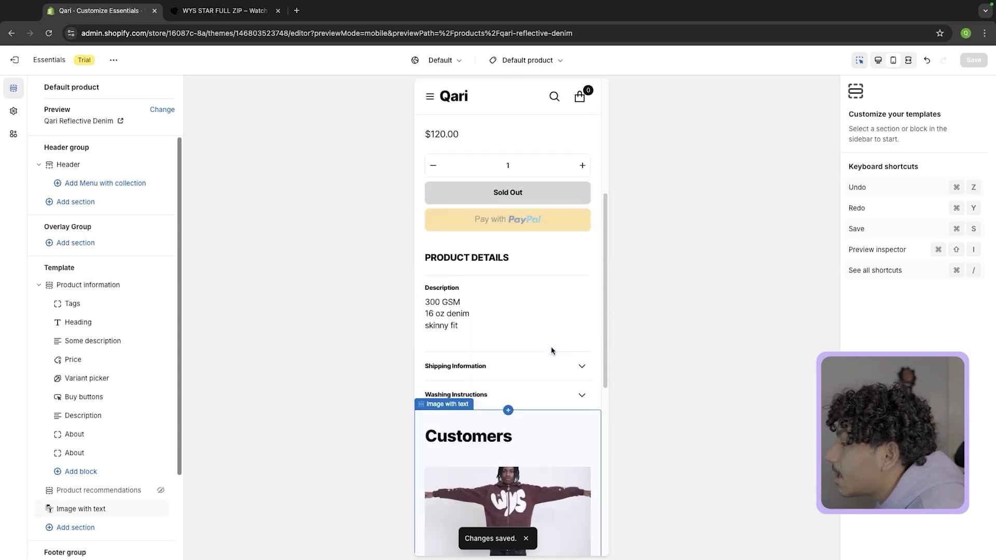
Look through the theme settings and app embeds, and check the mobile product page down to the footer.
click(13, 110)
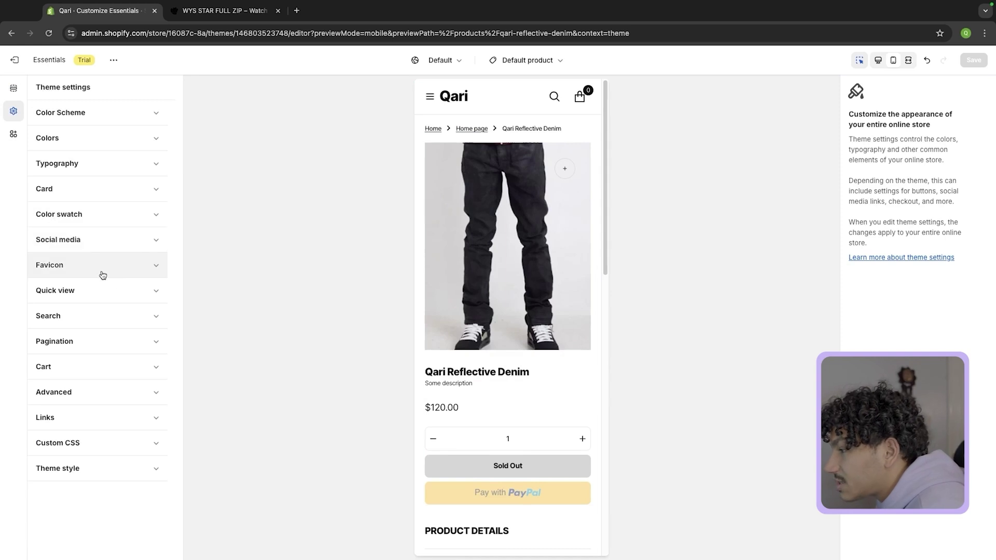
click(99, 242)
click(99, 243)
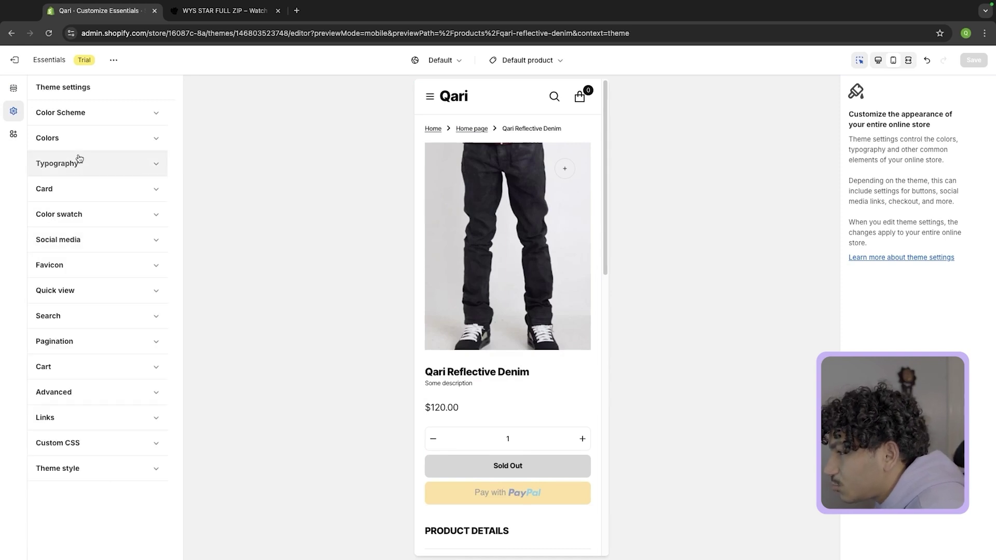
click(14, 134)
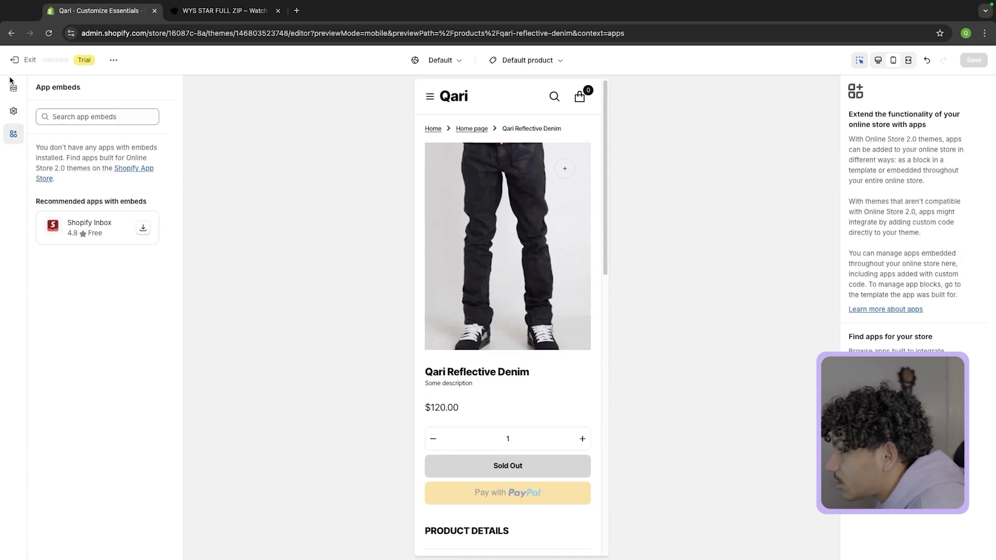
scroll(450, 315, down, 8)
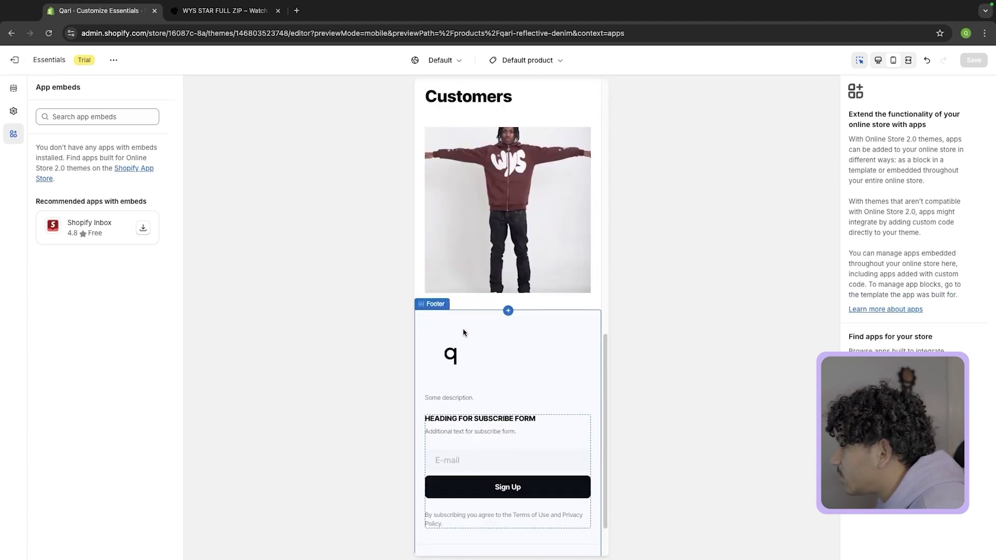
scroll(450, 314, up, 2)
scroll(450, 314, up, 7)
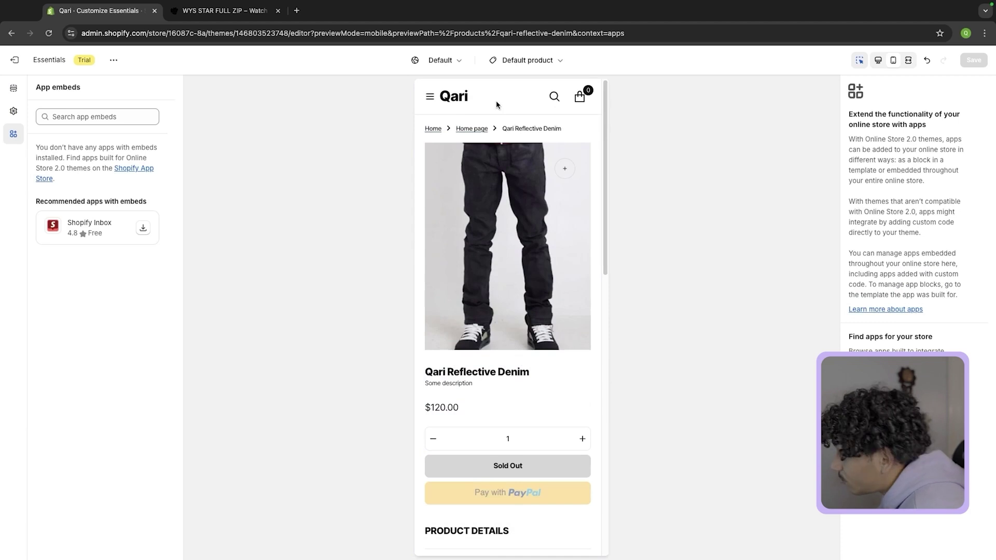
Set the header's logo image to the qari PNG in the desktop preview and save the theme.
click(477, 94)
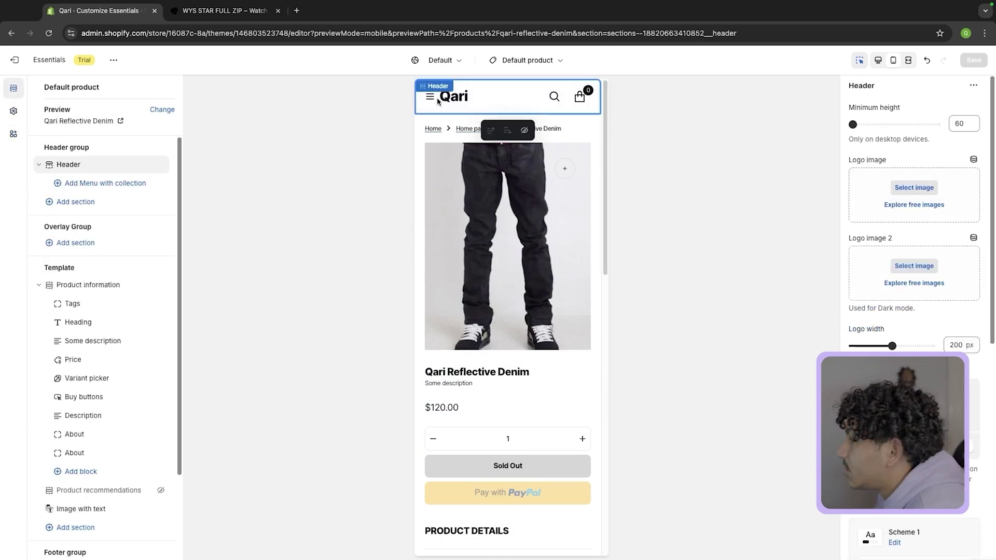
click(877, 60)
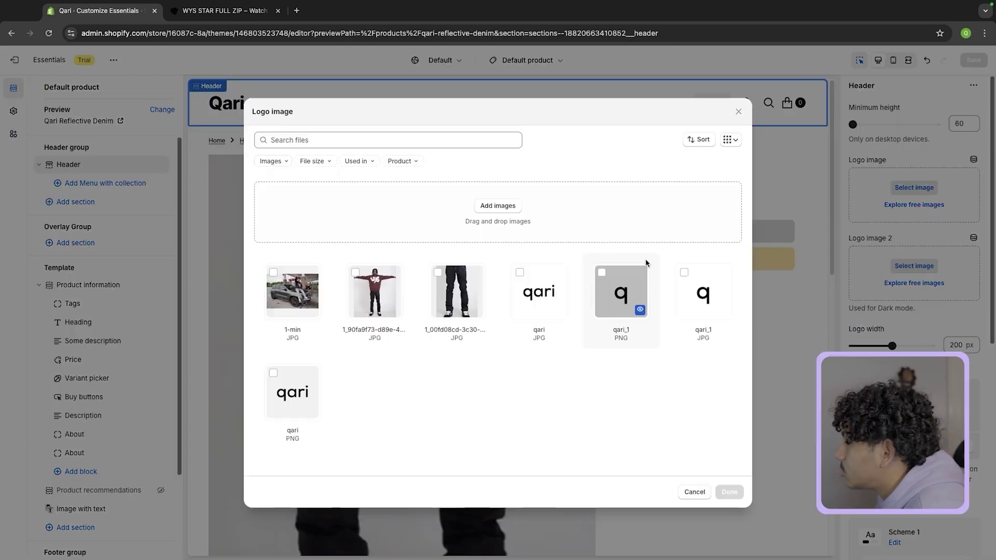
click(306, 394)
click(730, 492)
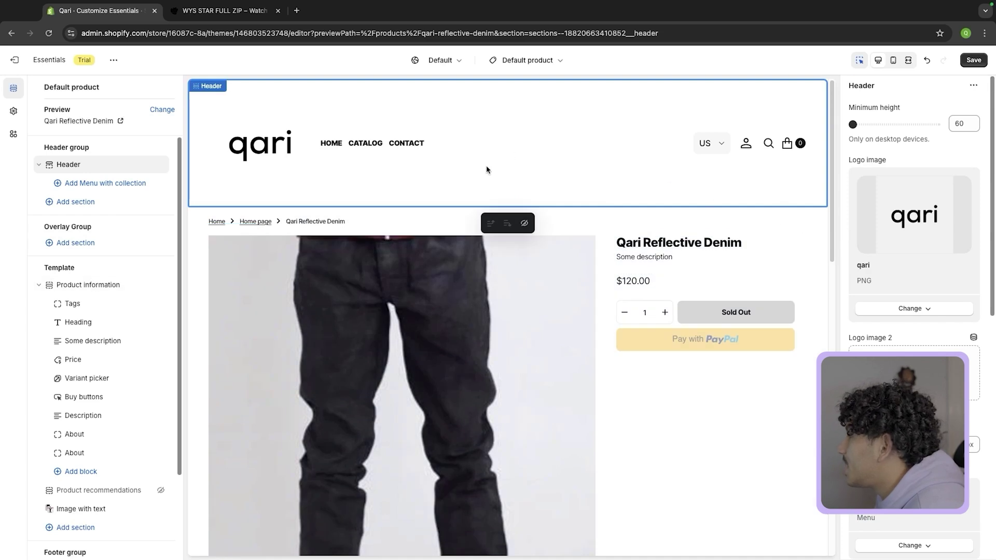
click(985, 64)
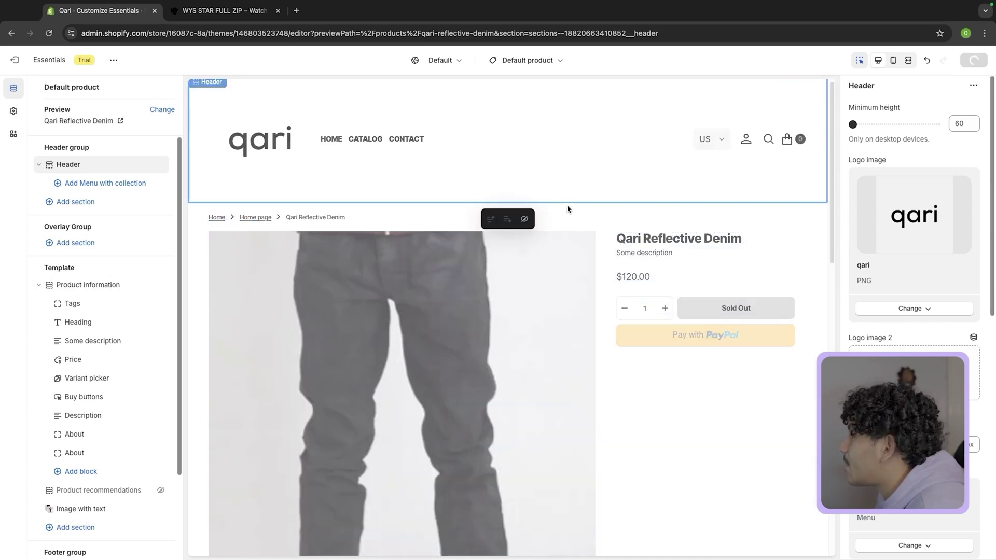
Review the remaining header settings and the home page layout in the desktop preview.
scroll(907, 340, down, 2)
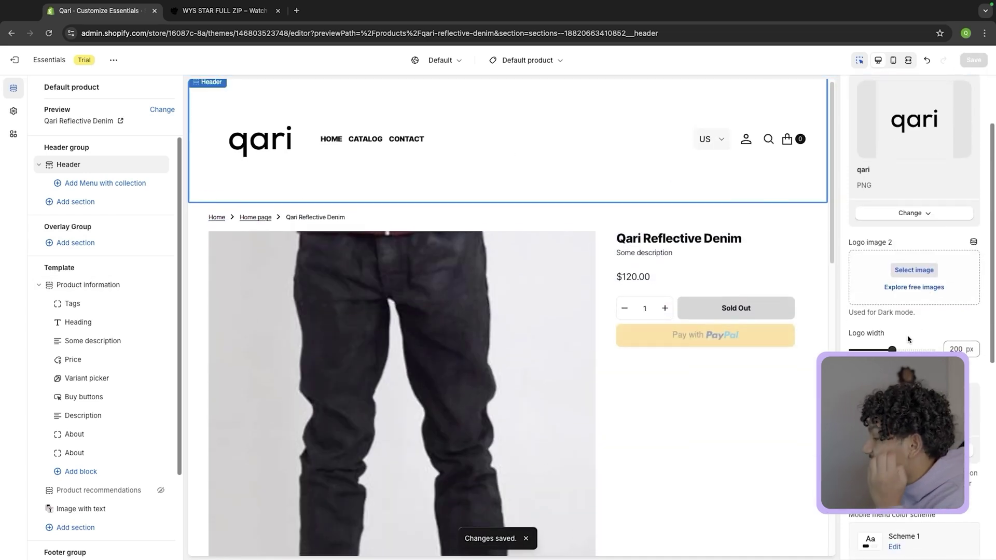
scroll(908, 340, down, 4)
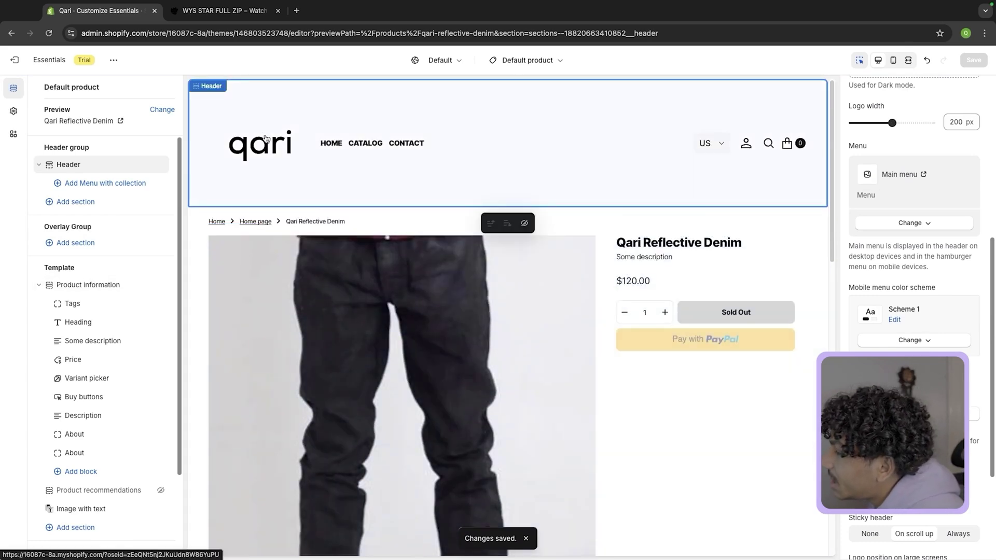
click(265, 138)
scroll(397, 235, down, 10)
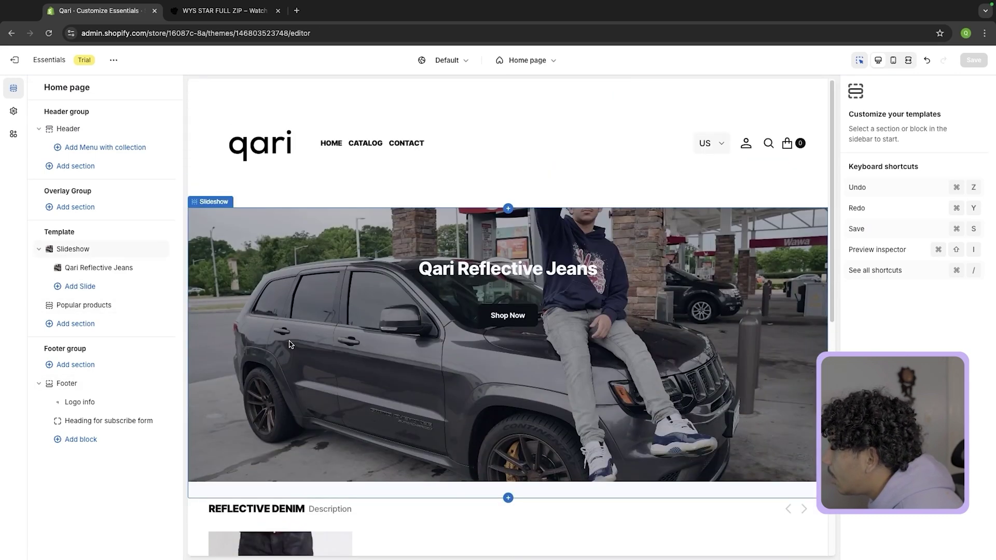
scroll(289, 344, down, 5)
Open the Qari Reflective Denim product from the home page and check its page down to the footer.
click(267, 332)
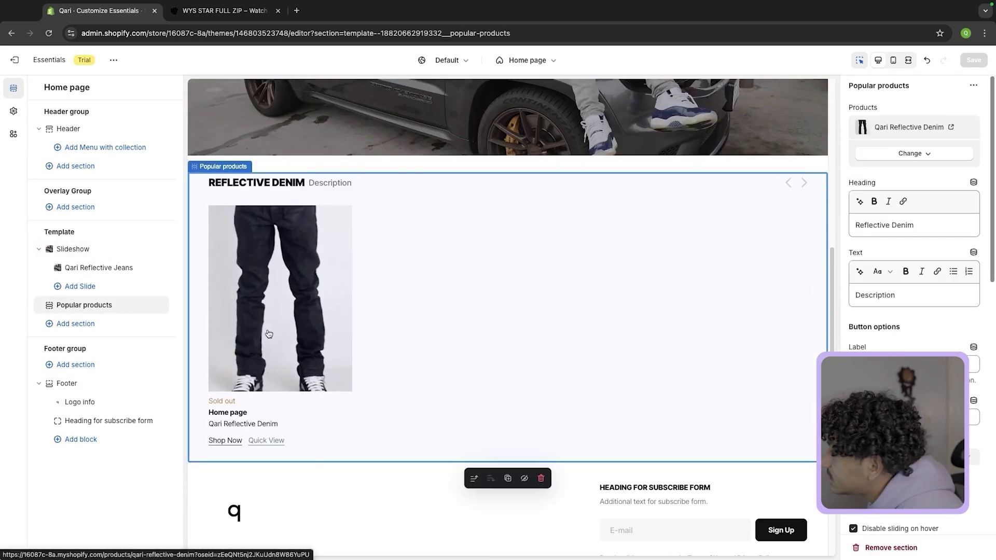
scroll(463, 254, down, 5)
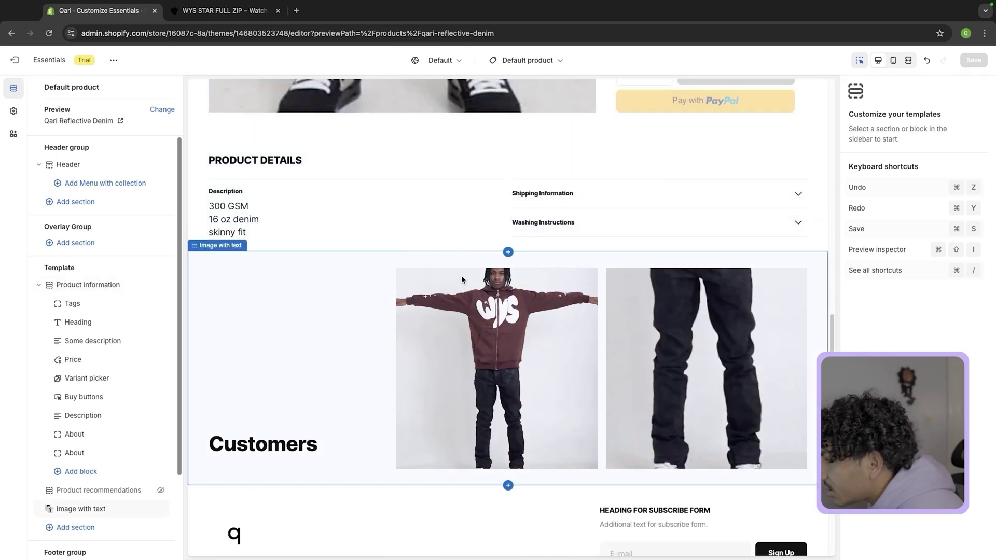
click(428, 194)
scroll(509, 311, down, 5)
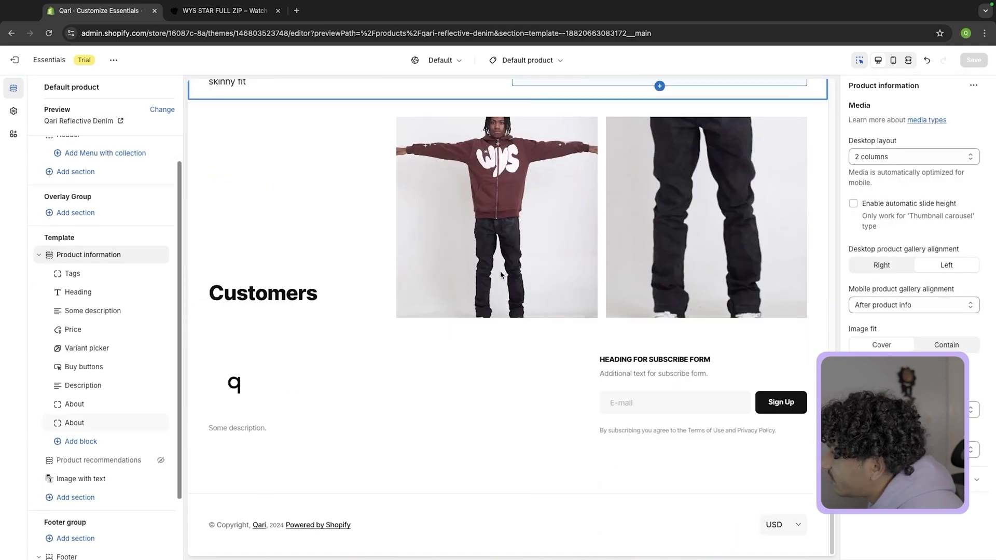
Review the Watch Your Step full zip product page, from its product details and customer reviews to the shipping information and customer photos.
click(198, 17)
scroll(280, 375, up, 15)
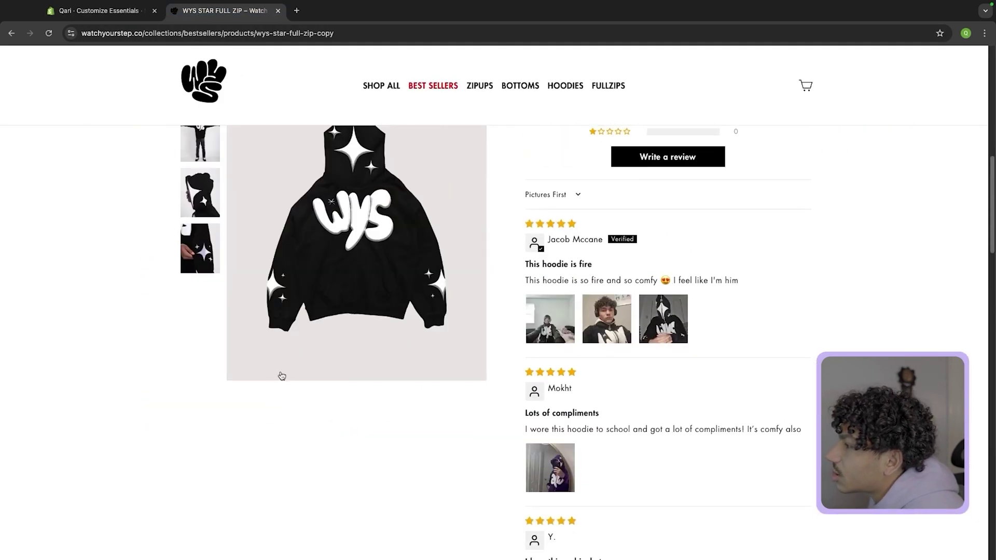
scroll(248, 416, up, 1)
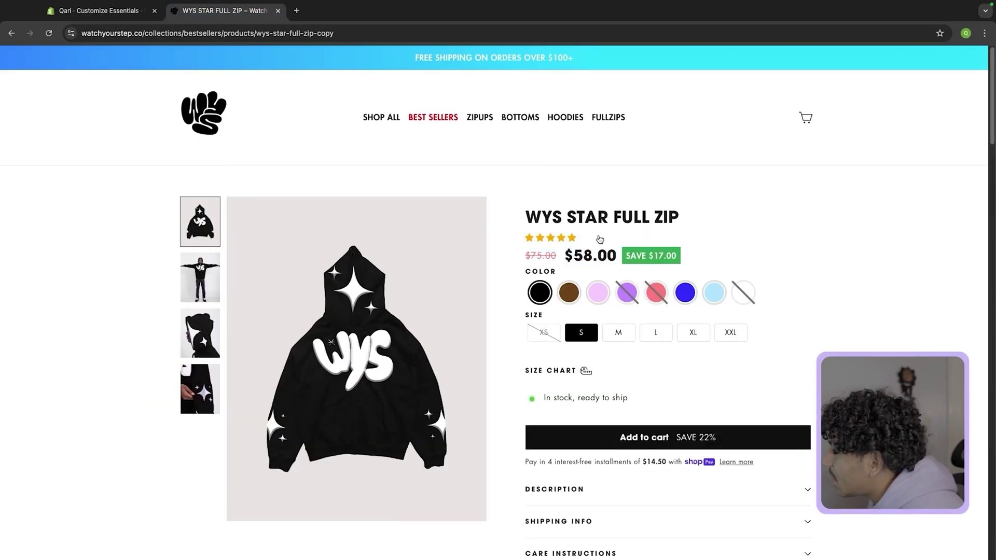
scroll(557, 273, down, 1)
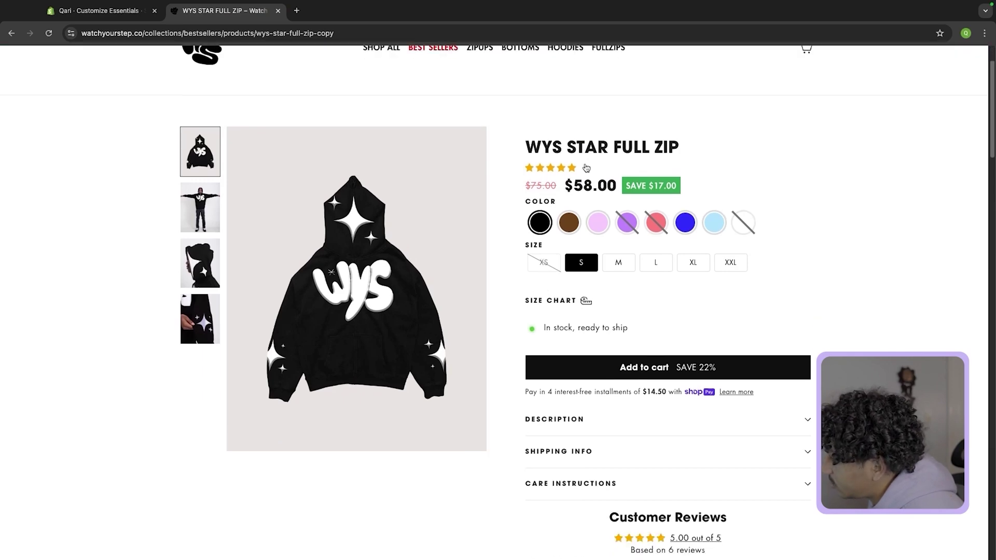
scroll(516, 175, down, 1)
click(98, 11)
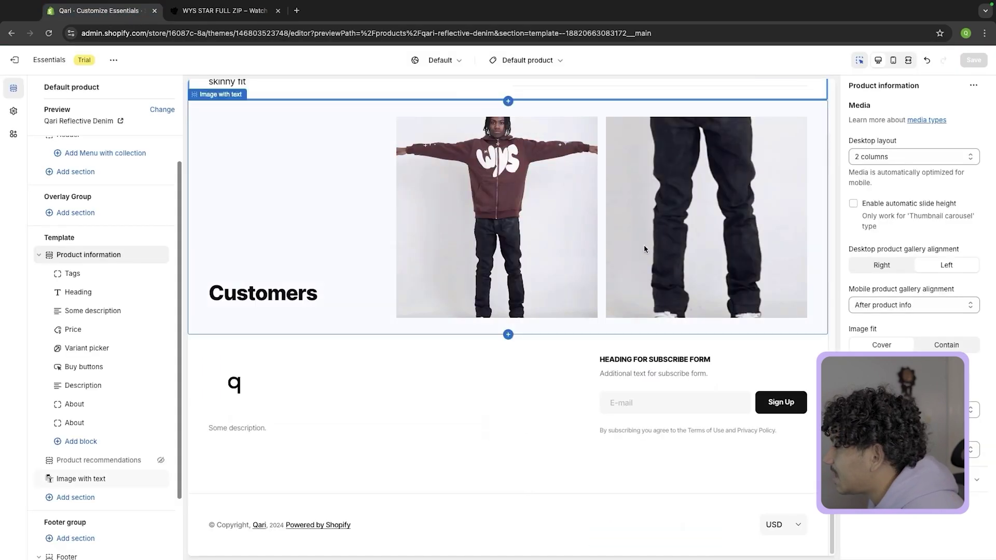
click(246, 4)
scroll(425, 248, down, 10)
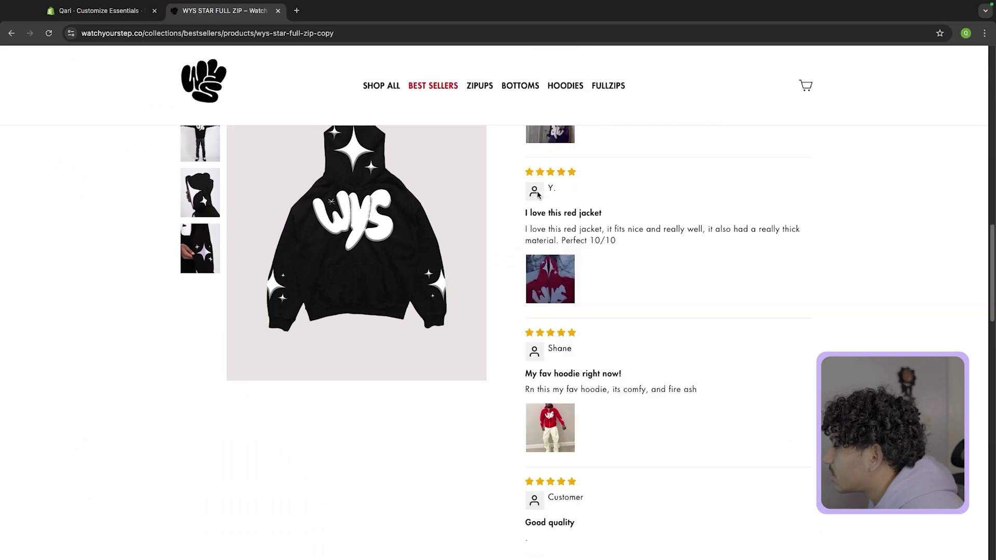
scroll(425, 248, down, 10)
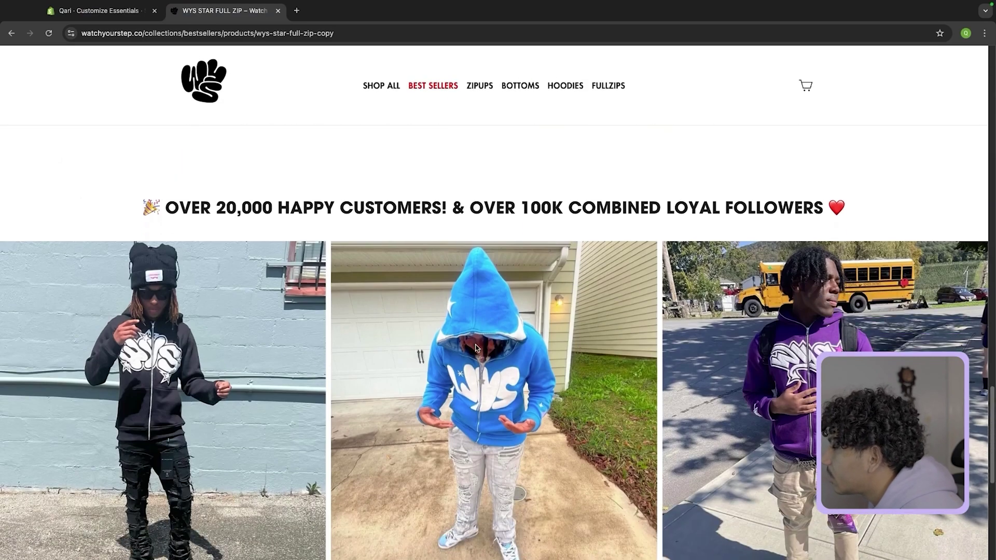
scroll(519, 342, up, 10)
scroll(511, 338, down, 8)
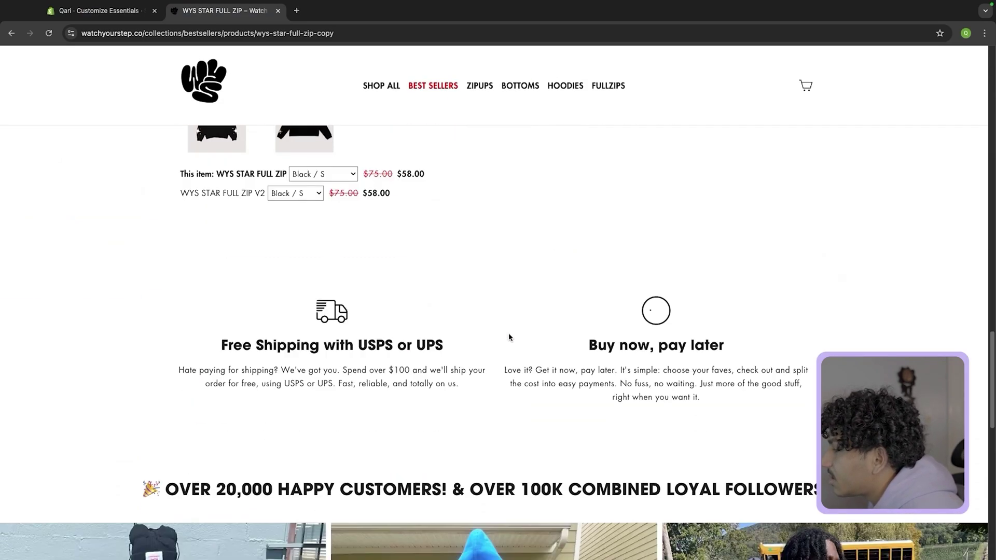
scroll(245, 293, down, 2)
Leave the theme editor, rename the Catalog item in the store's main menu to Products, and save the menu.
key(ctrl+shift+Tab)
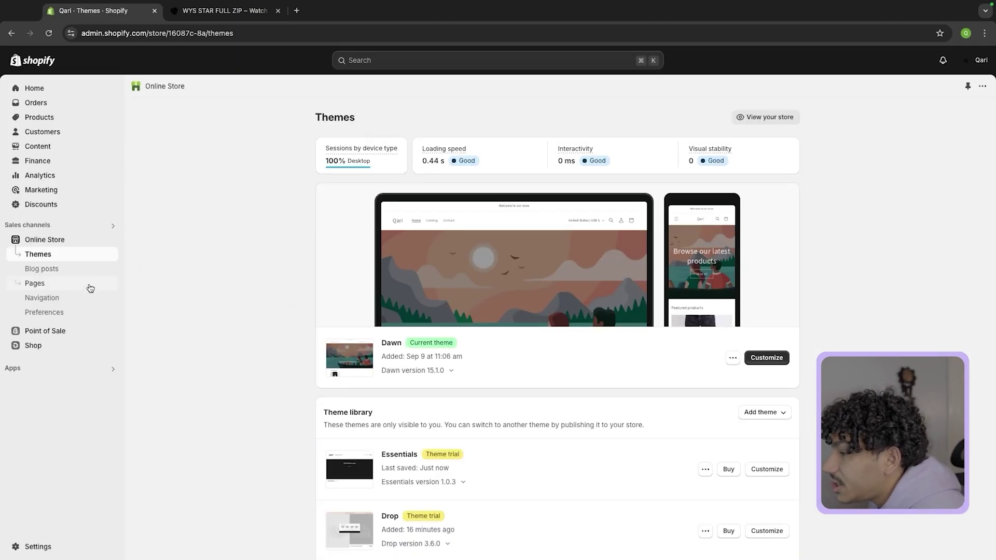
click(65, 298)
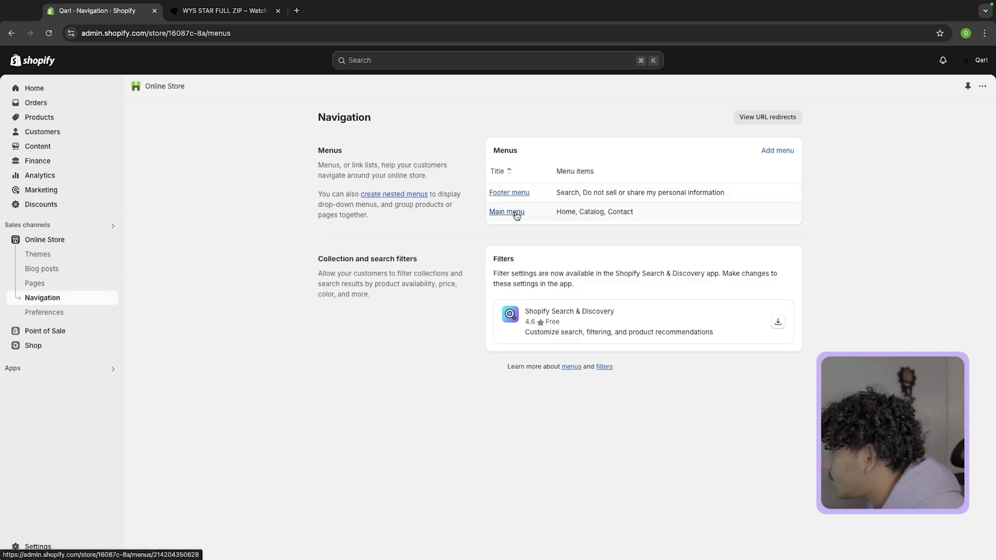
click(519, 212)
click(581, 282)
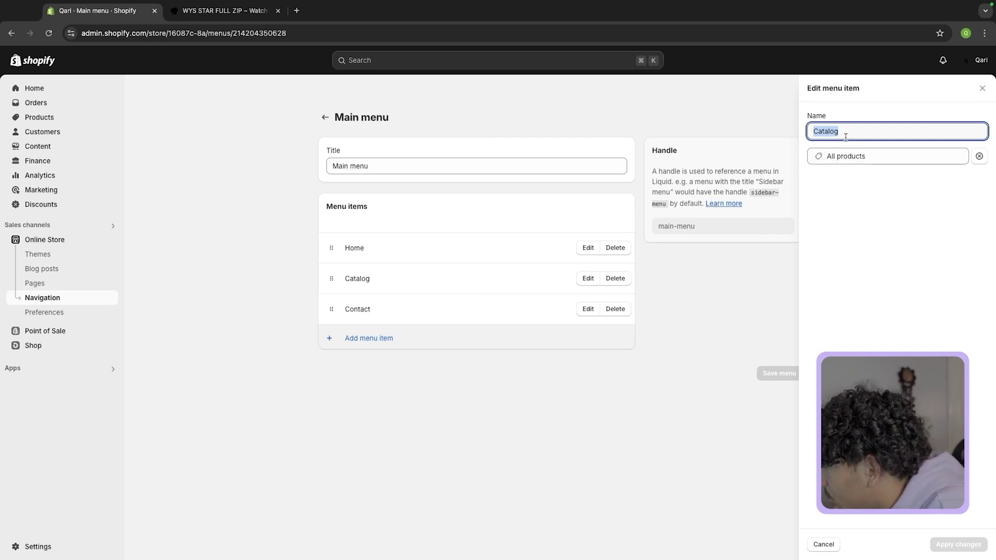
text(Products)
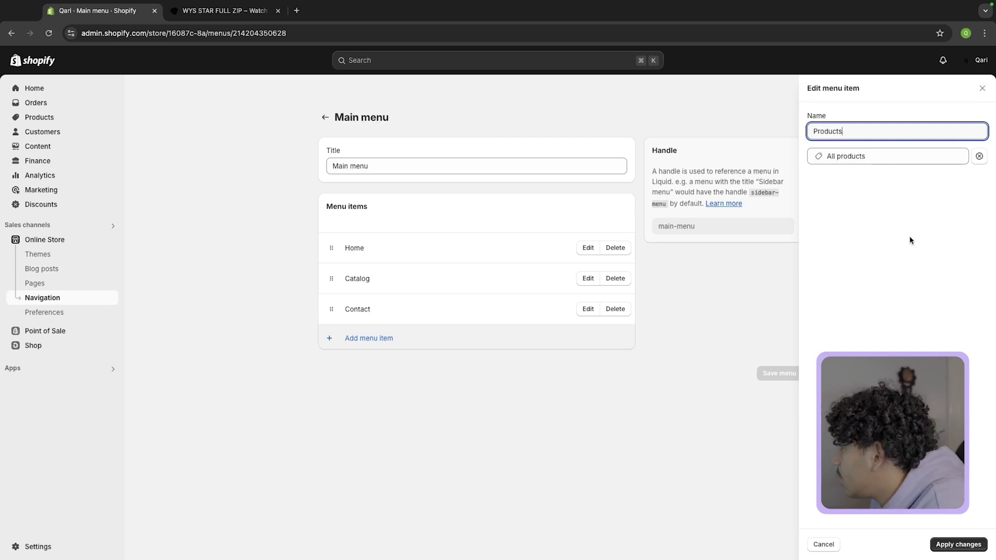
click(960, 544)
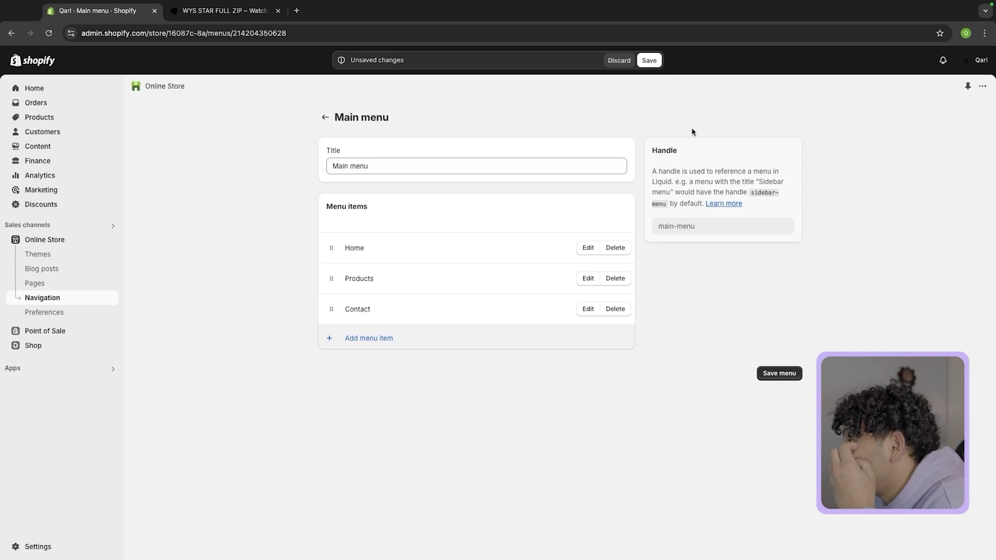
click(649, 61)
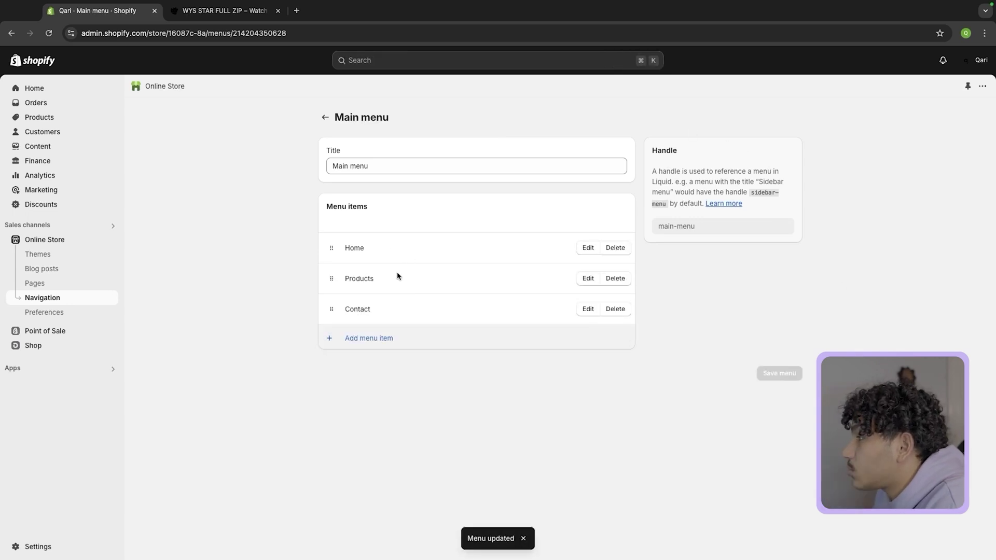
Open the Watch Your Step home page and check which items its header menu offers.
click(224, 11)
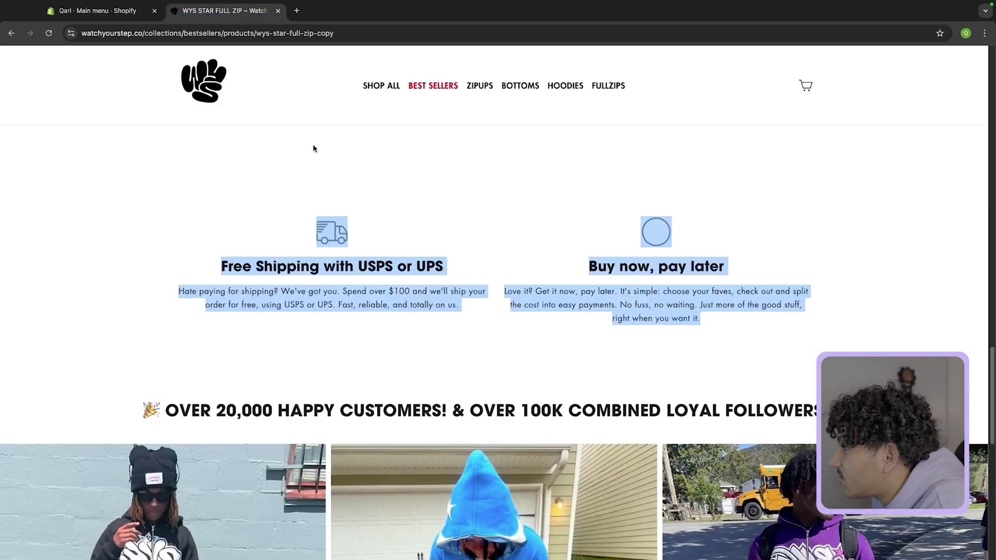
click(228, 82)
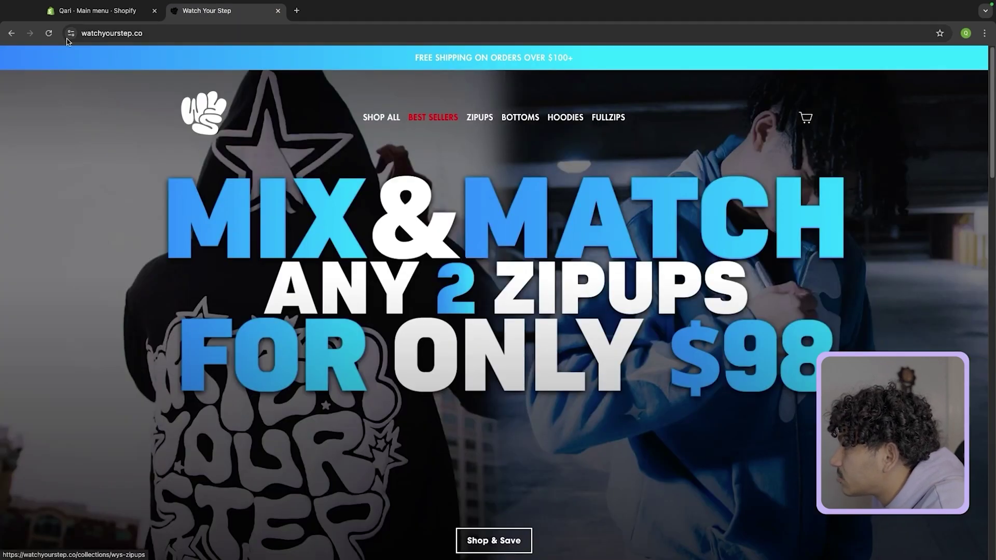
click(69, 11)
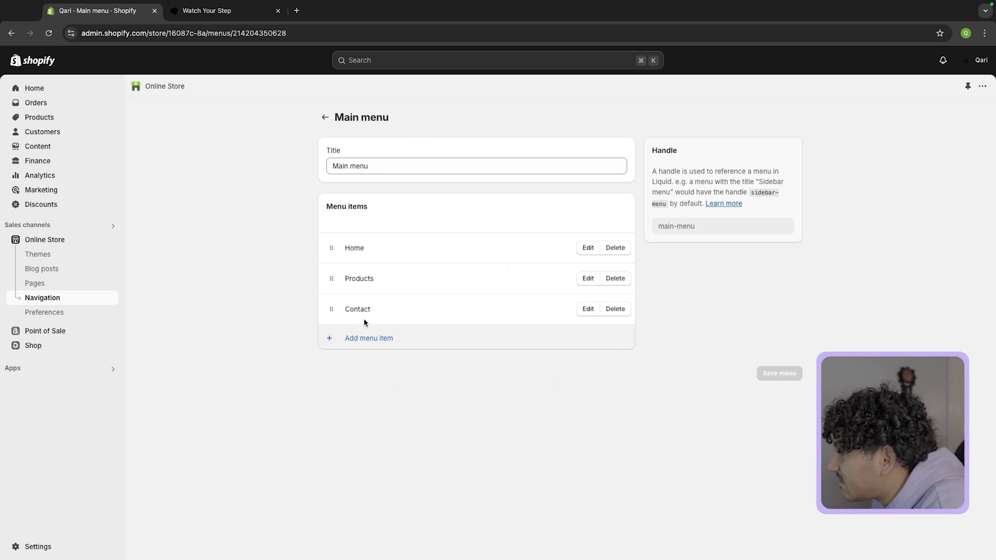
Add a menu item named Bestsellers, linked to a collection, to the main menu.
click(374, 339)
text(Bestsellers)
click(877, 156)
click(873, 222)
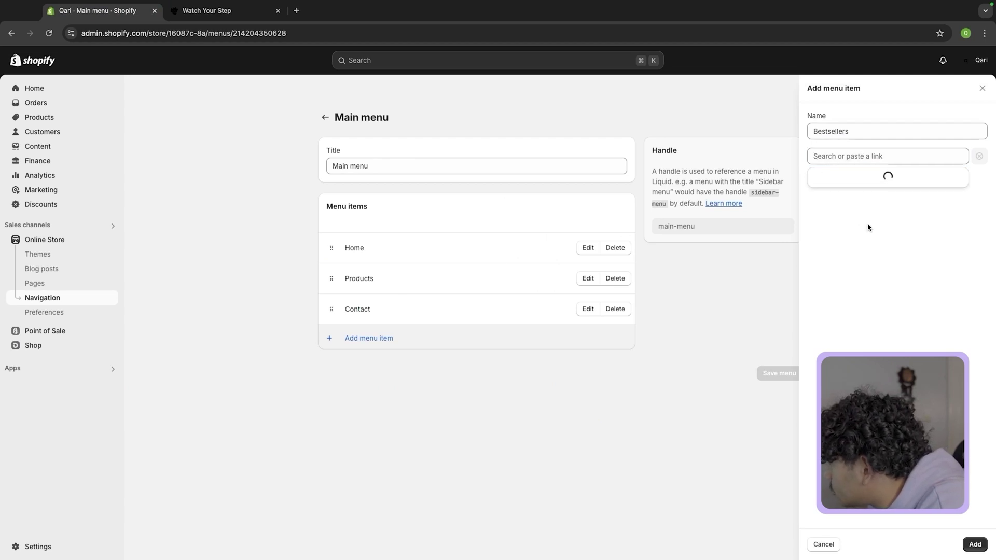
click(900, 310)
click(883, 157)
click(848, 240)
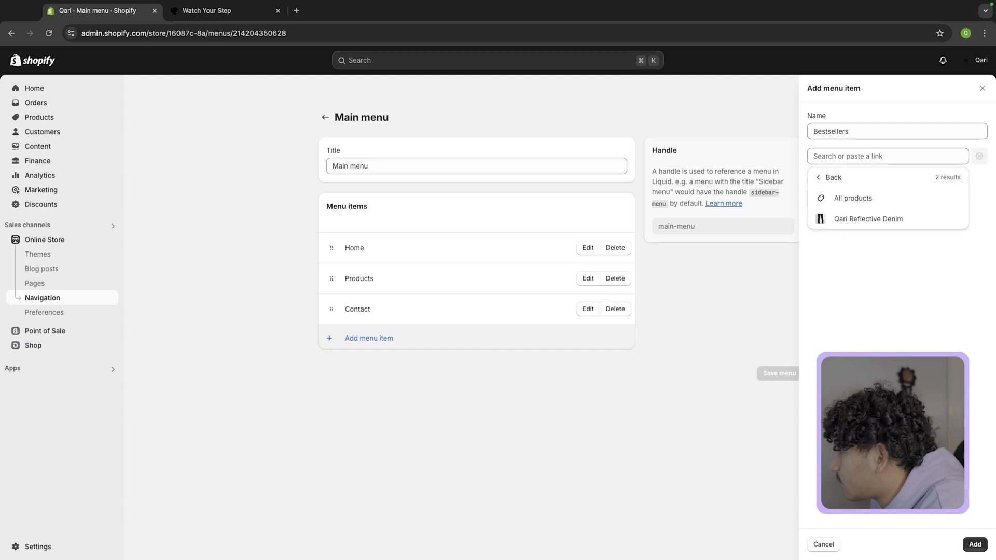
click(634, 382)
click(853, 155)
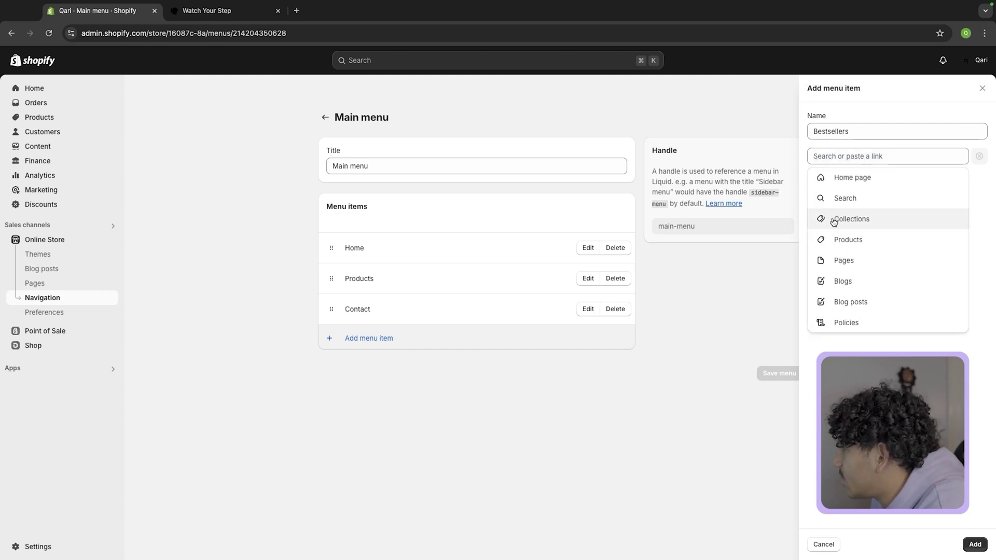
click(836, 219)
click(888, 218)
click(975, 544)
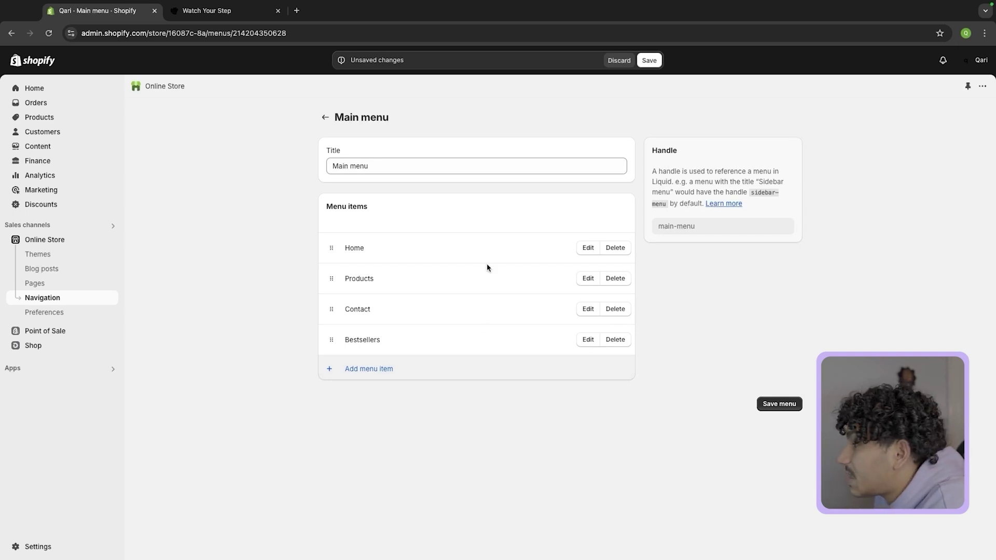
Compare with the Watch Your Step header menu, and leave the main menu discarding the unsaved Bestsellers item.
key(ctrl+Tab)
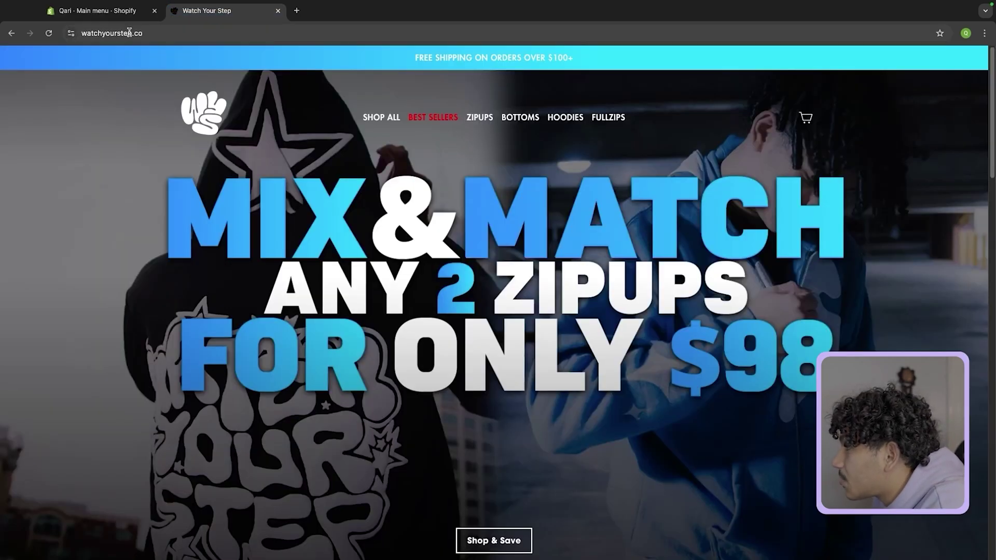
key(ctrl+Tab)
click(325, 118)
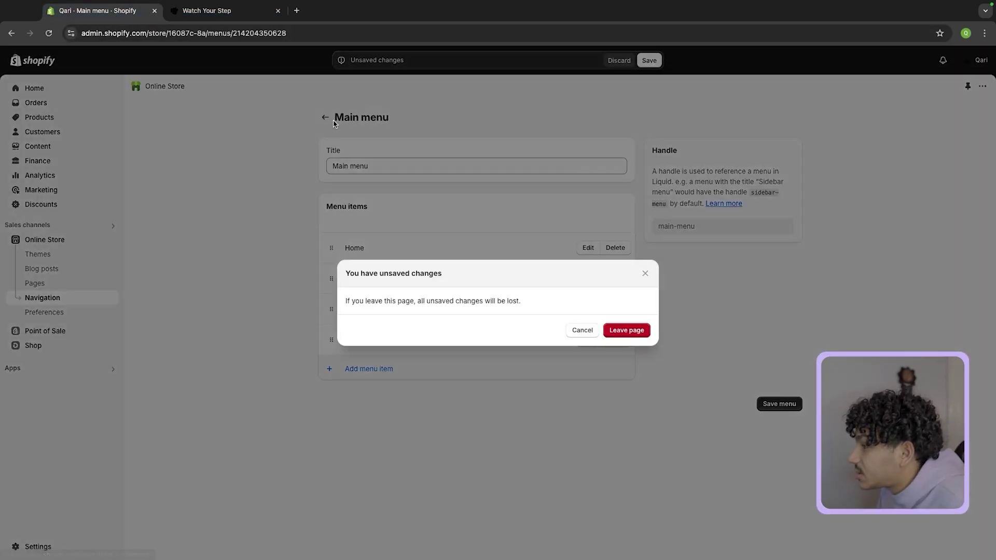
click(625, 332)
Look through the store admin's Themes, Discounts, Marketing and Analytics pages.
click(38, 254)
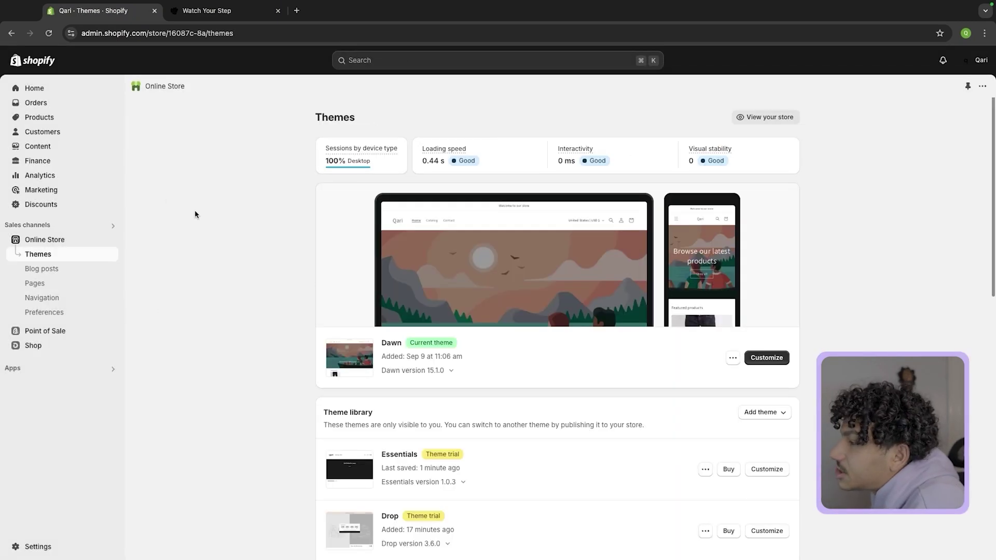
click(89, 205)
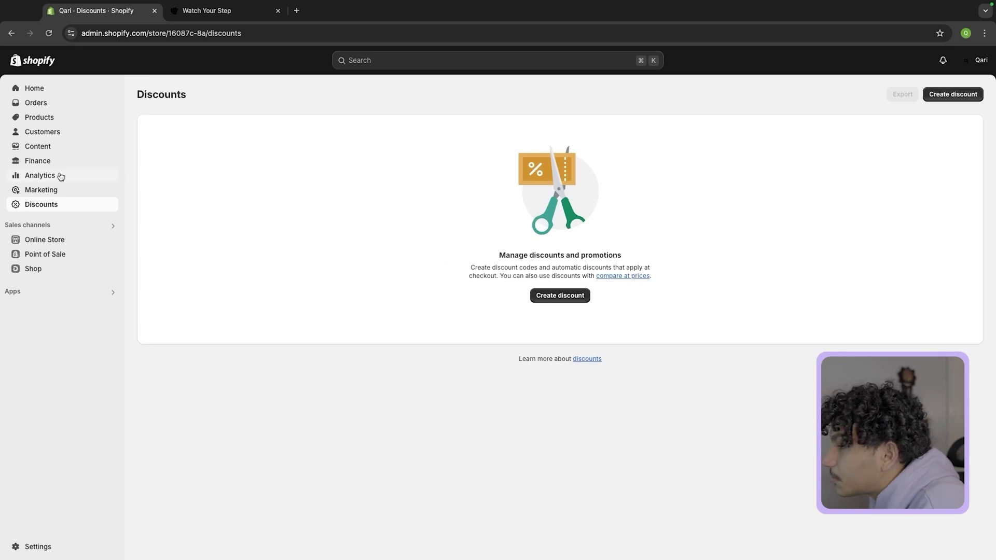
click(56, 191)
scroll(378, 233, down, 5)
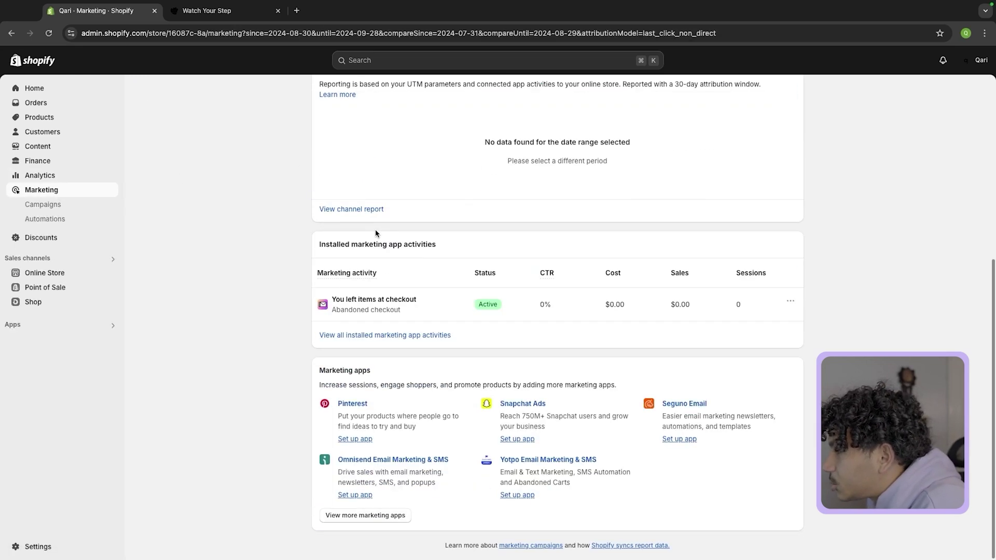
scroll(352, 238, up, 5)
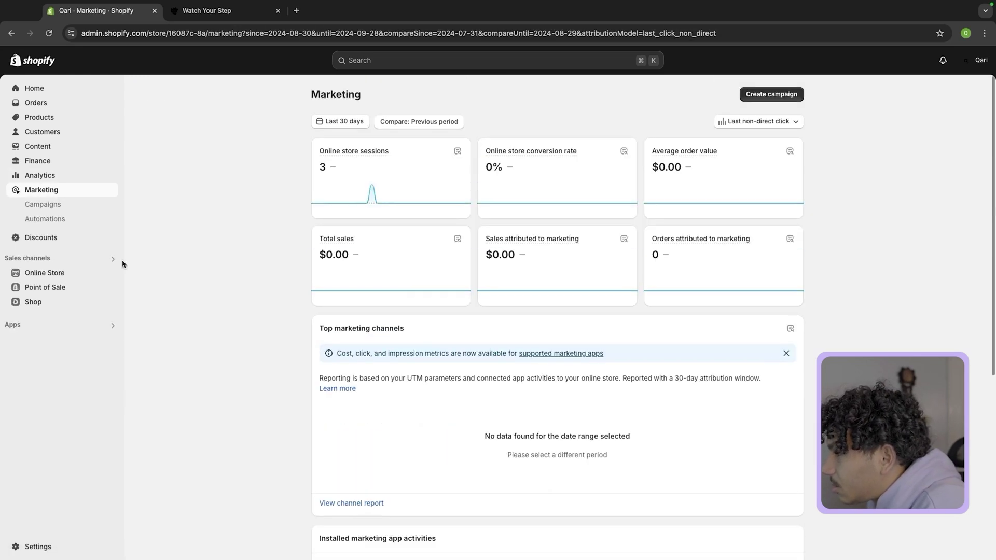
click(45, 176)
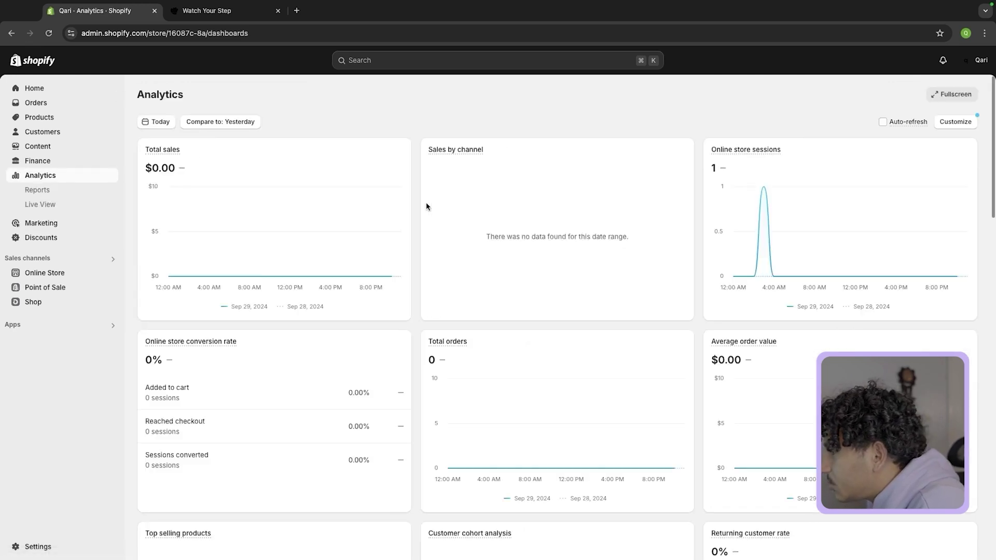
scroll(292, 239, down, 3)
scroll(305, 284, up, 3)
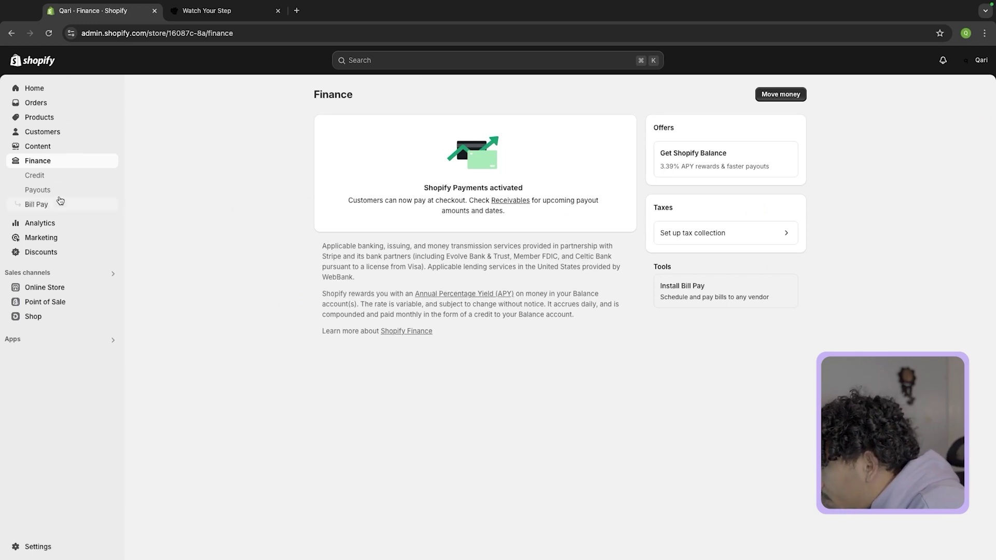
Look through the Finance, Content, Customers and Products areas, and review the admin home page's sales overview and setup guide.
click(63, 191)
click(57, 145)
click(56, 132)
click(55, 118)
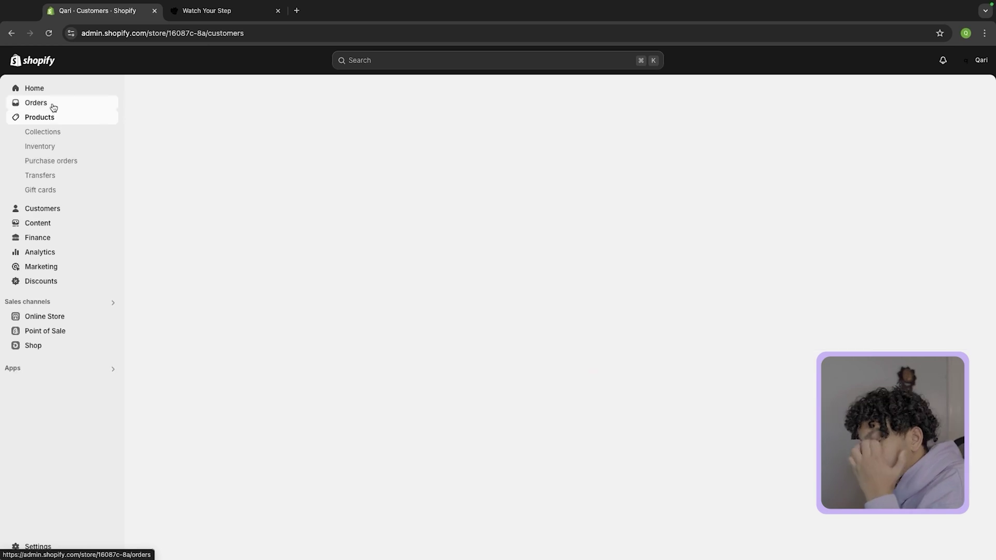
click(58, 91)
scroll(369, 258, down, 3)
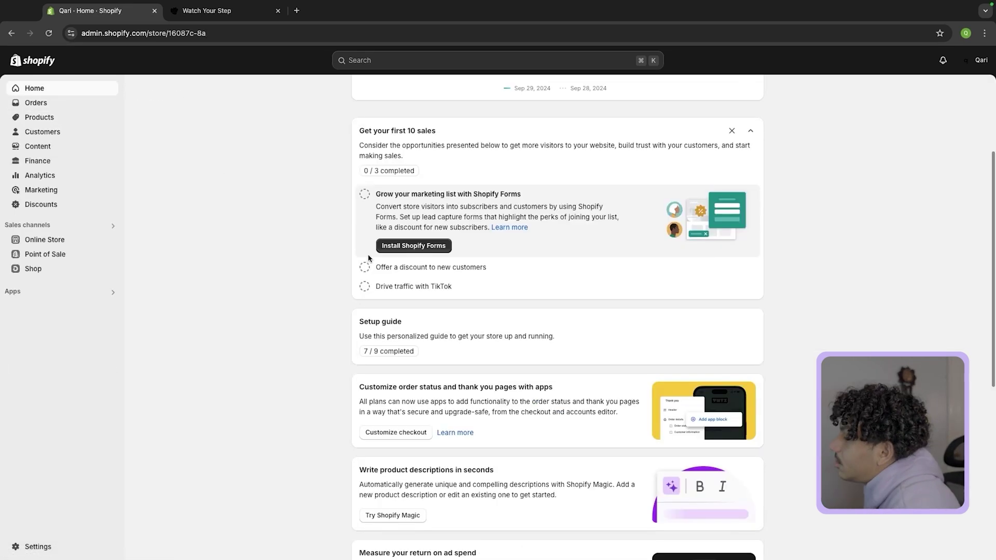
scroll(358, 256, up, 3)
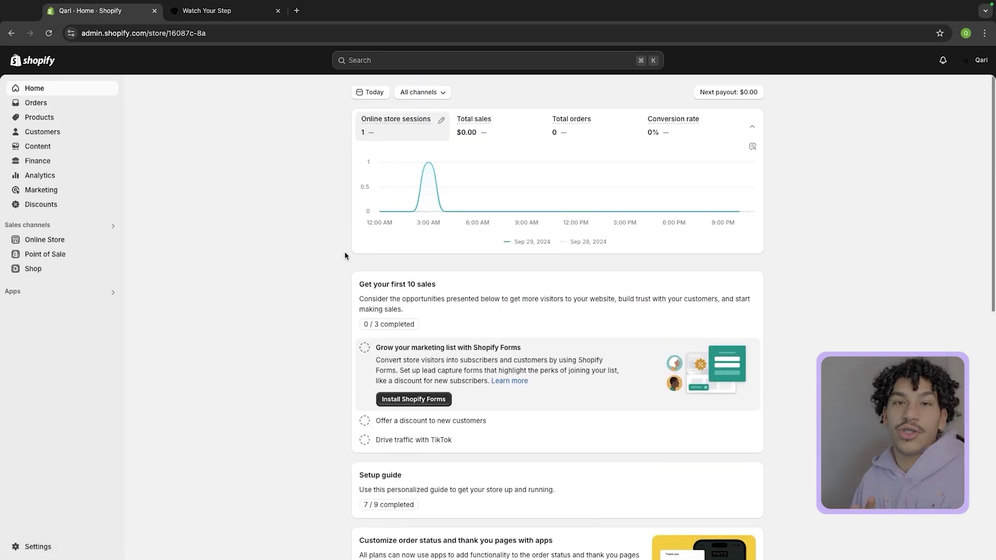